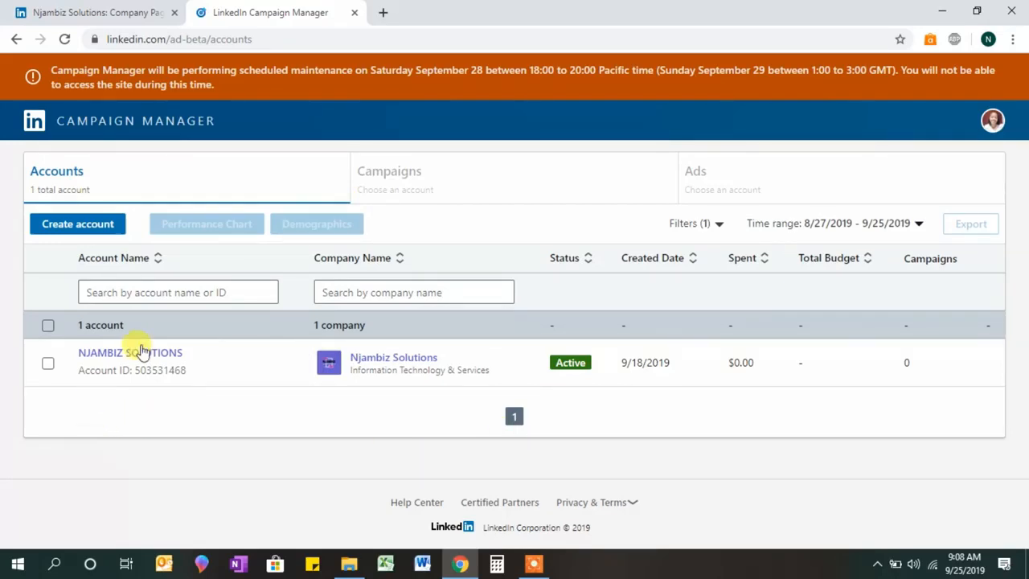
# Open the NJAMBIZ SOLUTIONS ad account and start creating a new campaign in it.
pyautogui.moveTo(145, 354)
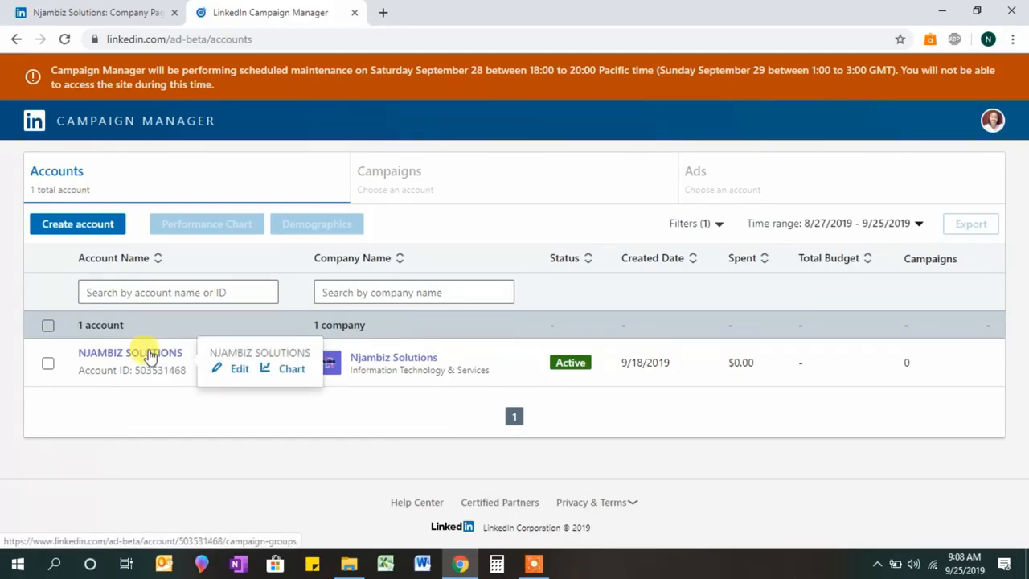
pyautogui.click(150, 354)
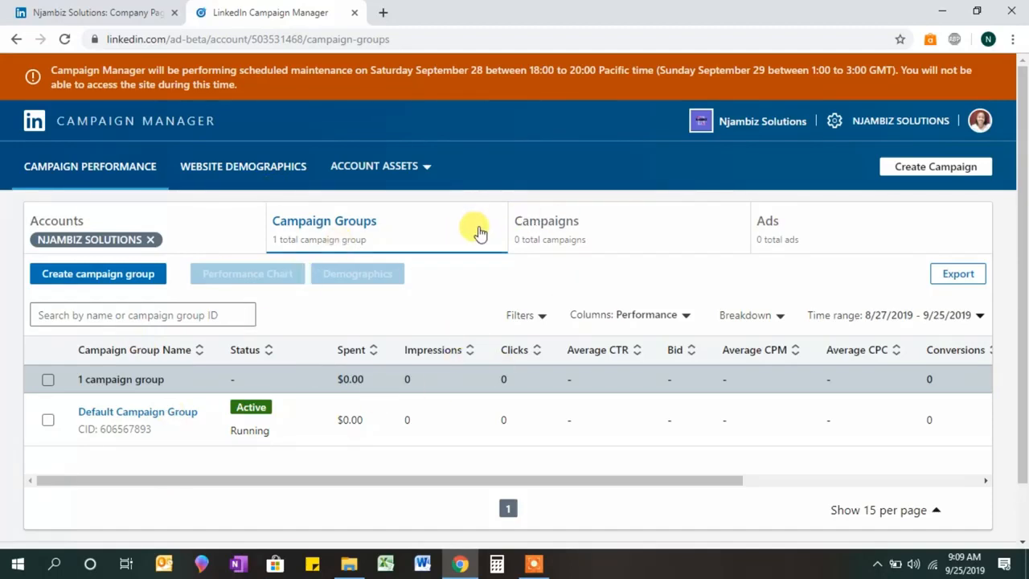
pyautogui.click(945, 179)
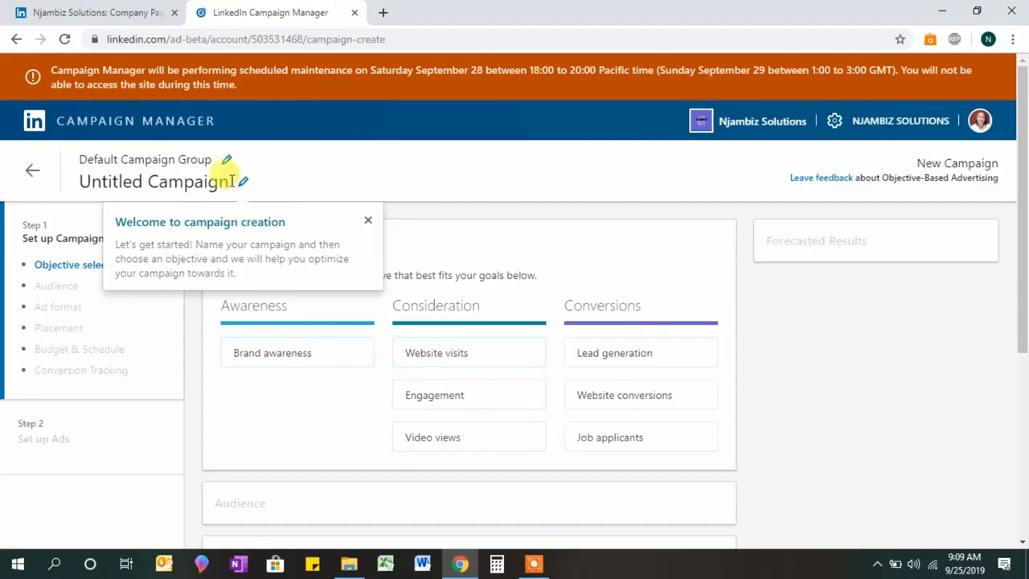
# Rename the untitled campaign to "Inmail ad - DM".
pyautogui.click(226, 180)
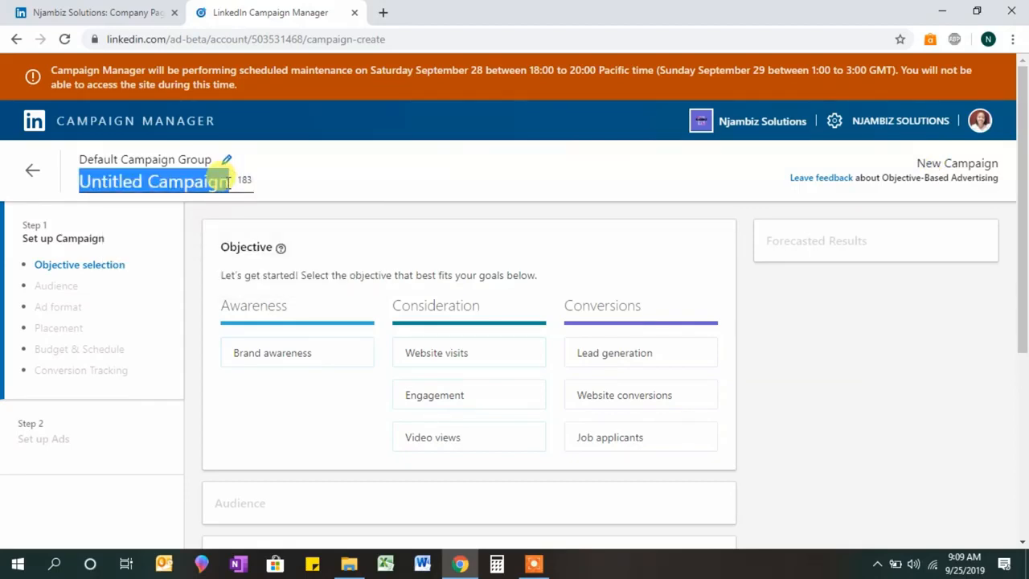
pyautogui.press('BackSpace')
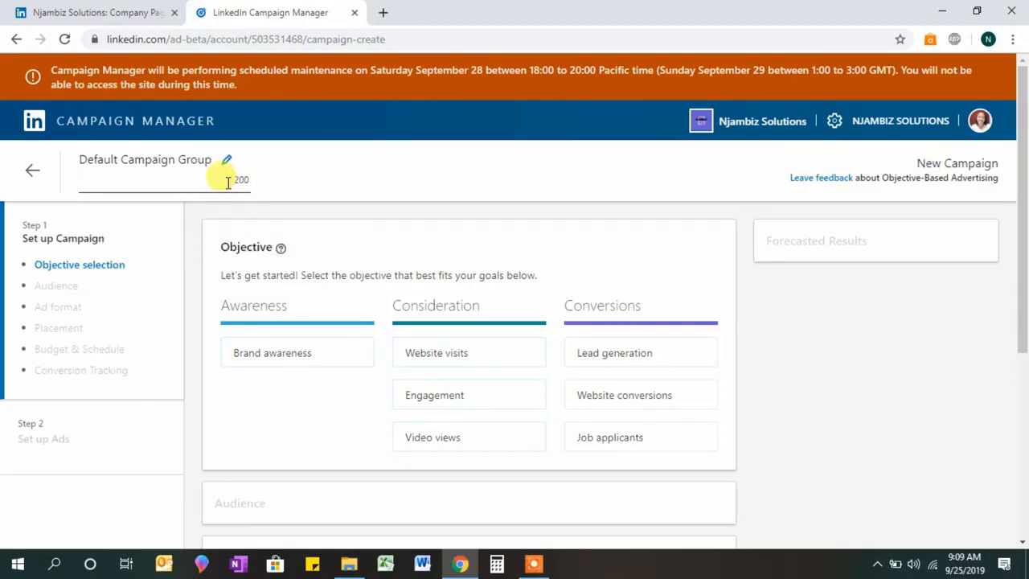
pyautogui.write('Inmail ad')
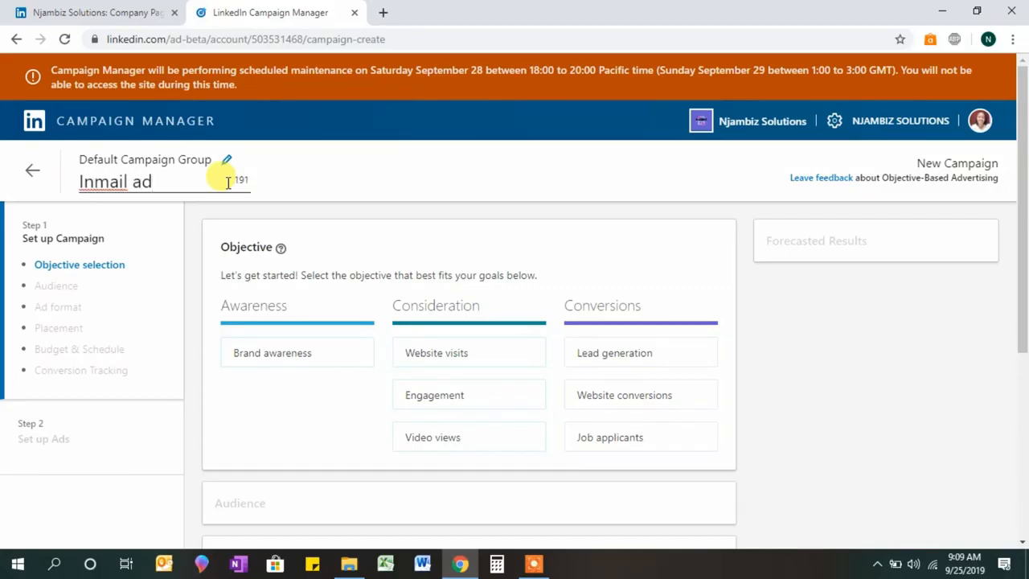
pyautogui.write(' - DM')
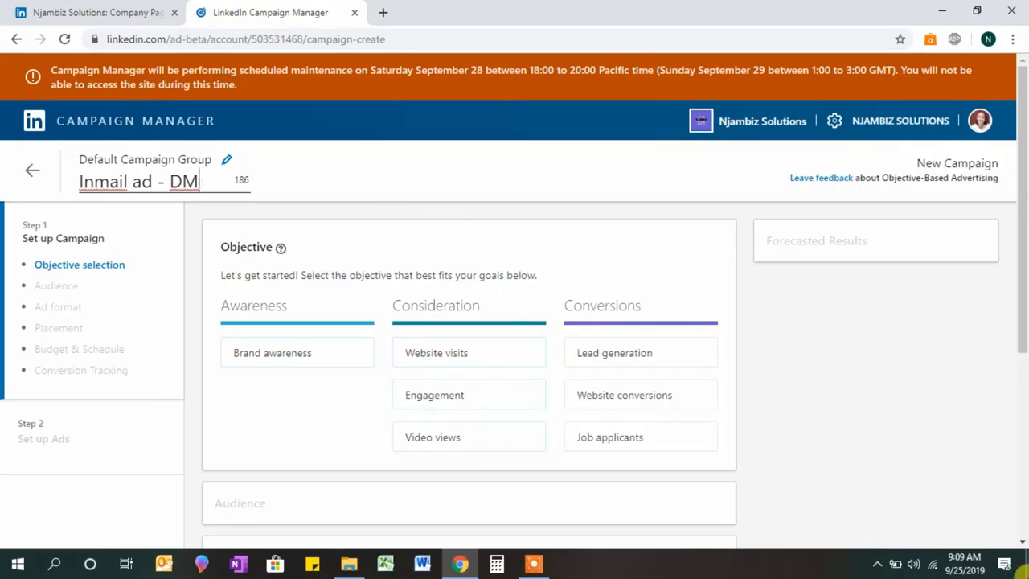
# Check today's date in the system calendar and return to the campaign setup.
pyautogui.moveTo(961, 565)
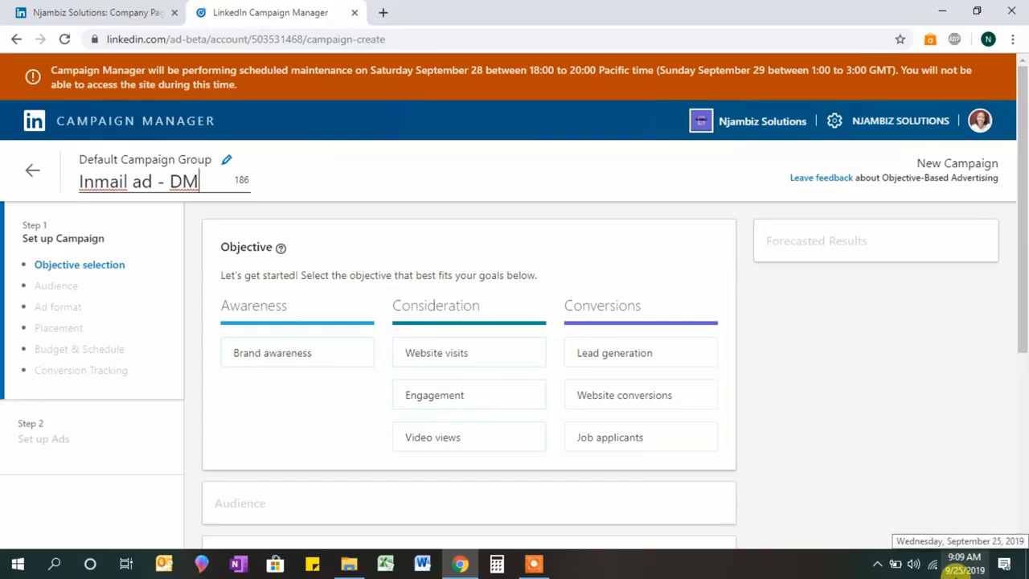
pyautogui.click(961, 565)
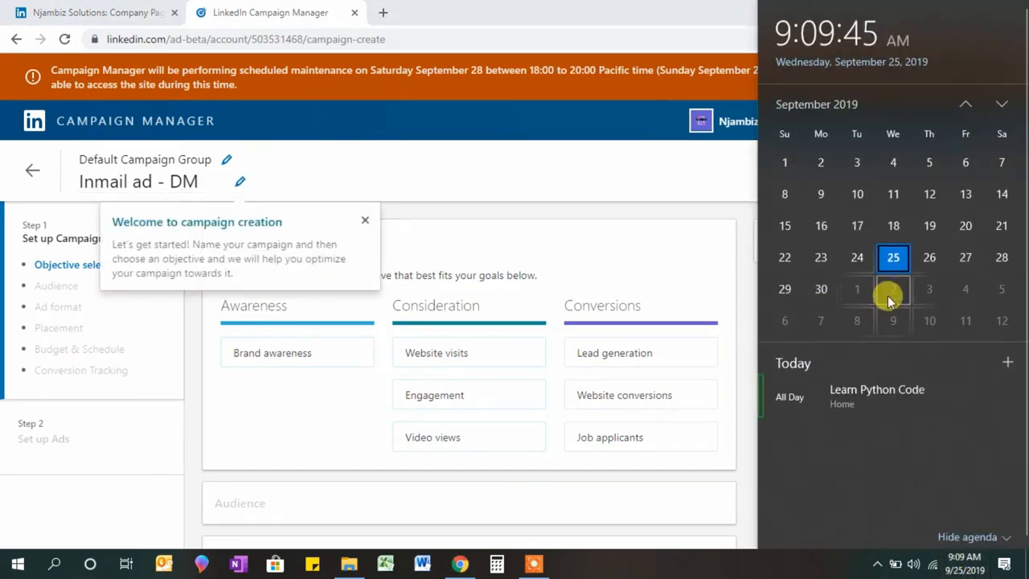
pyautogui.click(553, 165)
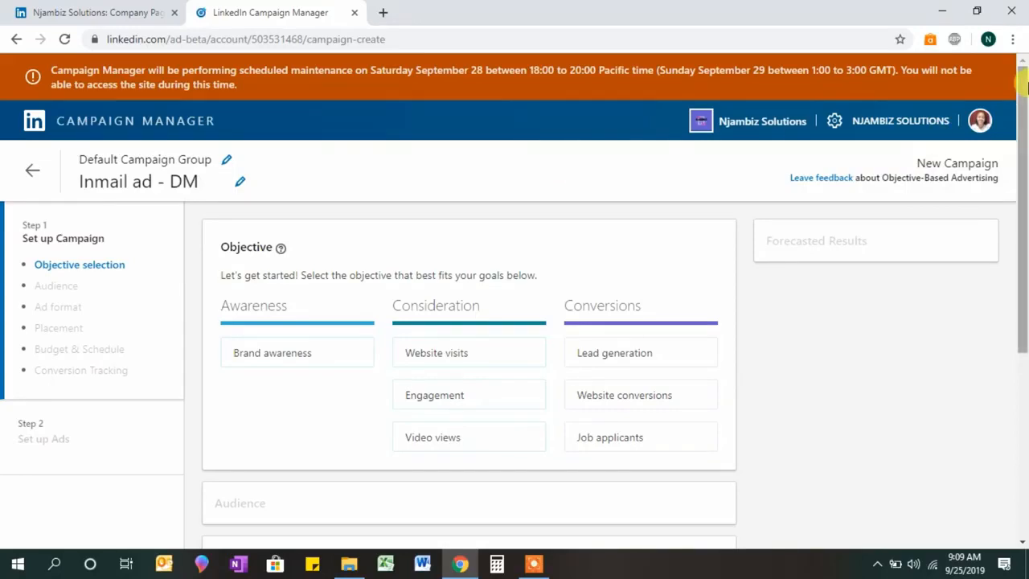
# Try Brand awareness as the campaign objective and examine which ad formats it offers.
pyautogui.moveTo(1026, 90); pyautogui.dragTo(1027, 131)
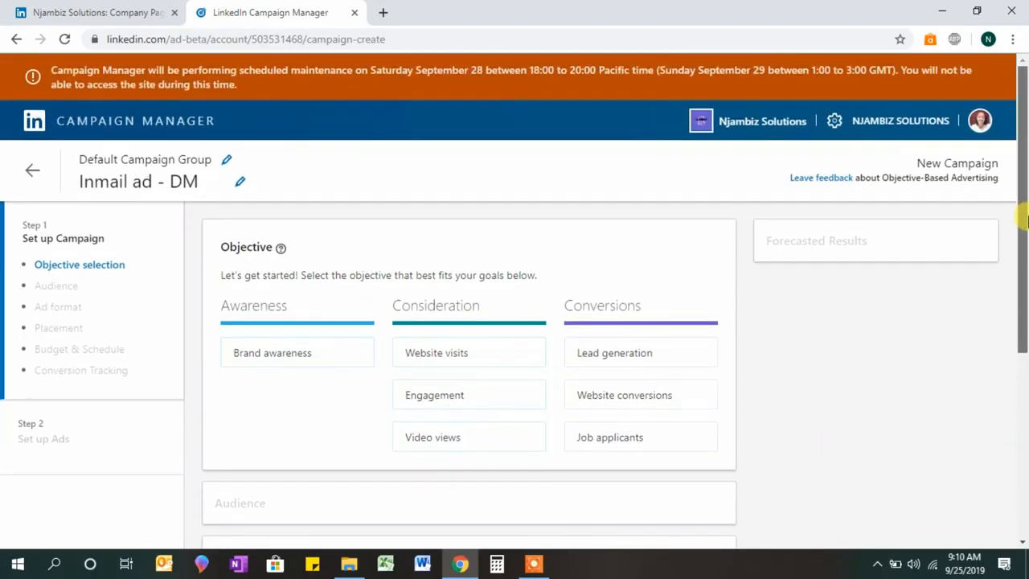
pyautogui.moveTo(1022, 218); pyautogui.dragTo(1024, 331)
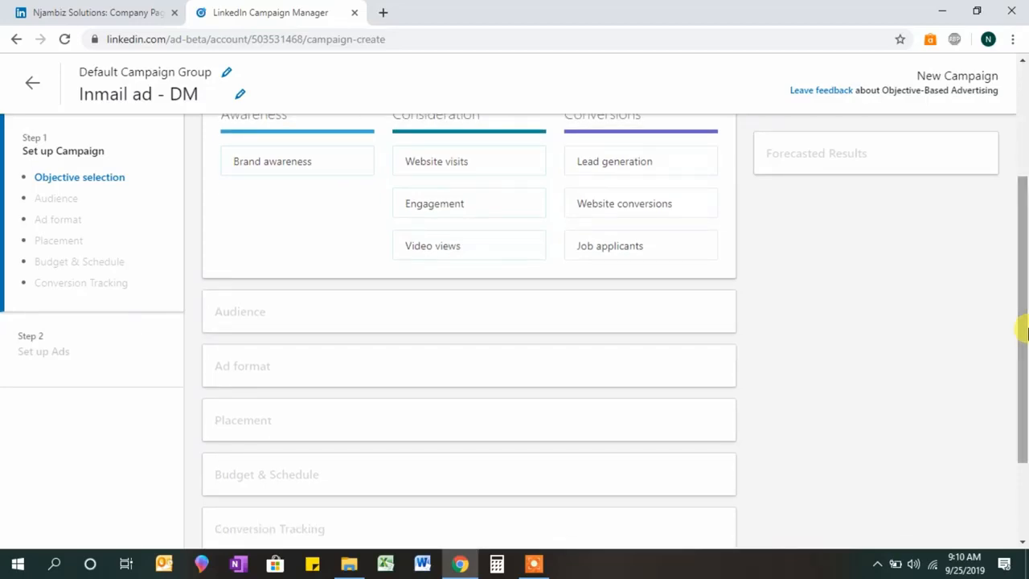
pyautogui.moveTo(1025, 331); pyautogui.dragTo(1026, 249)
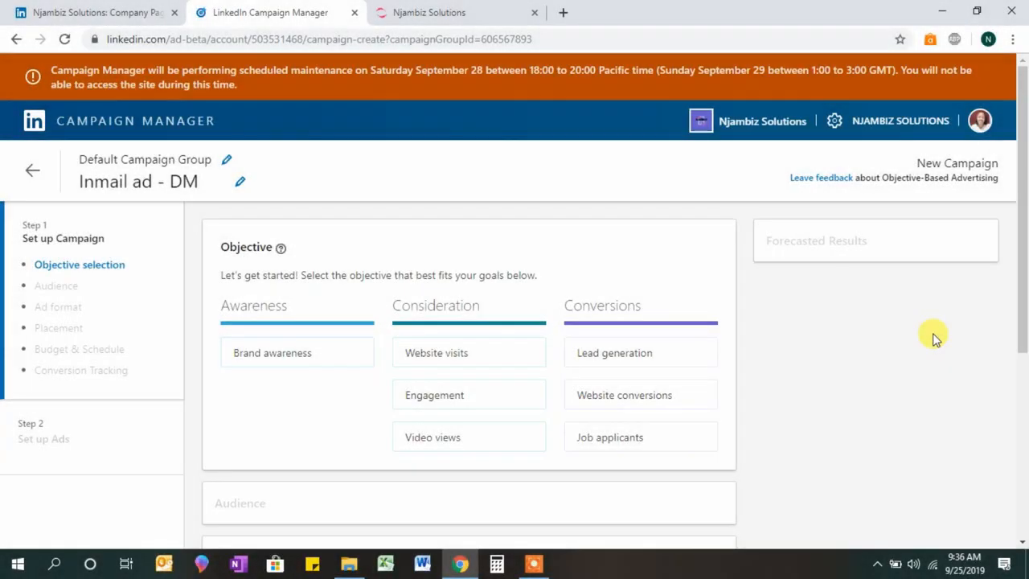
pyautogui.moveTo(1027, 196); pyautogui.dragTo(1027, 252)
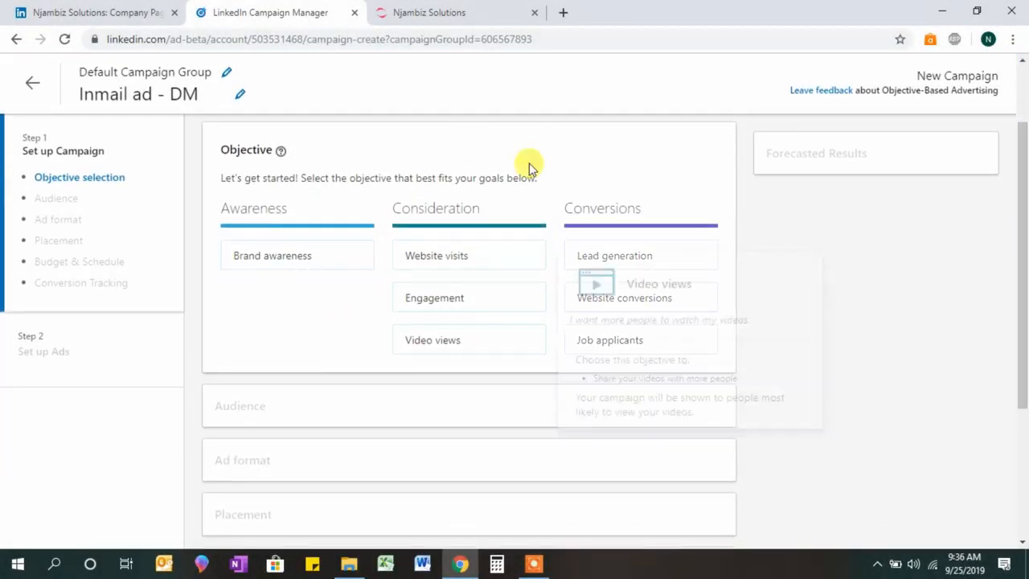
pyautogui.moveTo(344, 268)
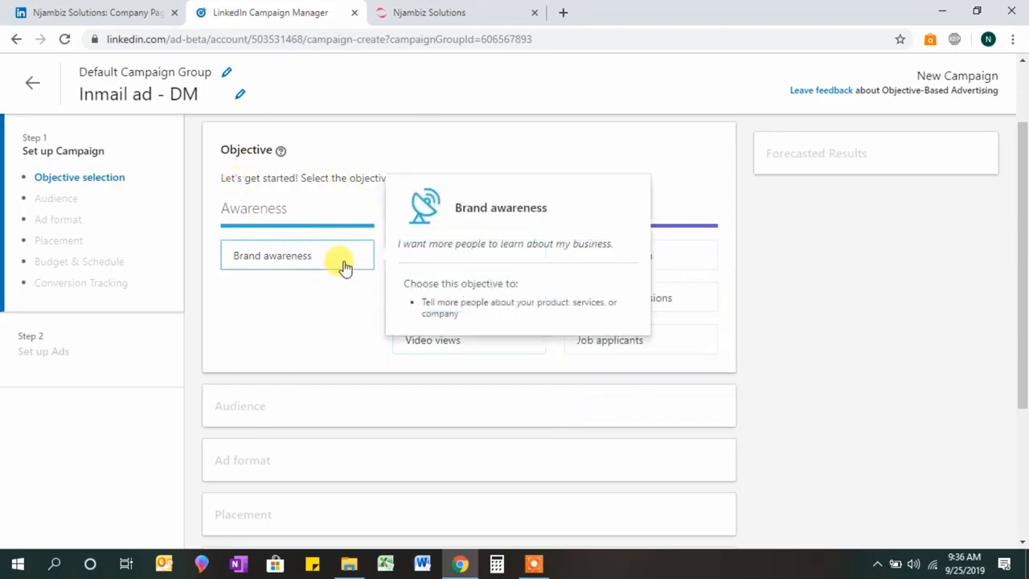
pyautogui.click(284, 260)
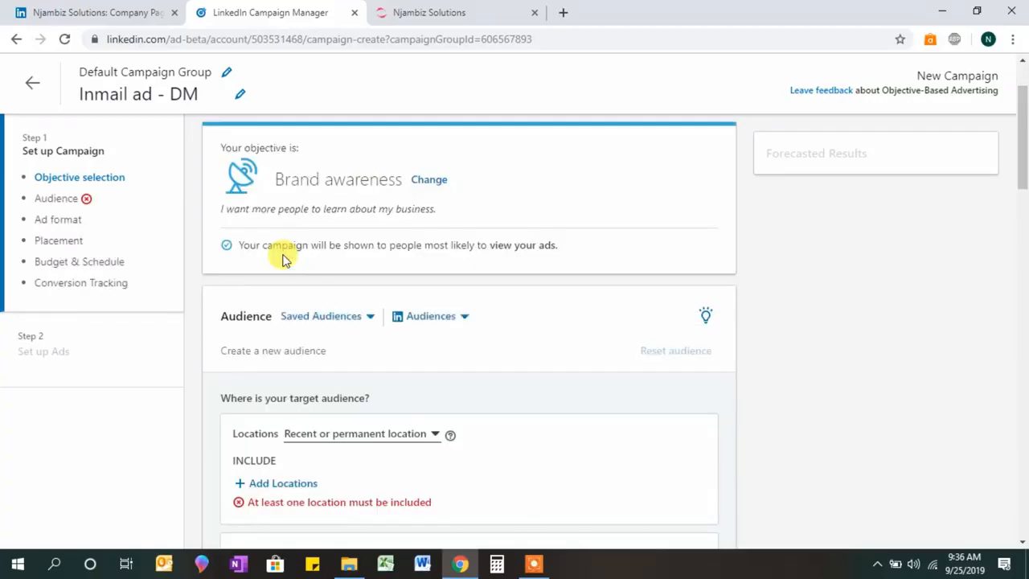
pyautogui.moveTo(1023, 137); pyautogui.dragTo(1024, 323)
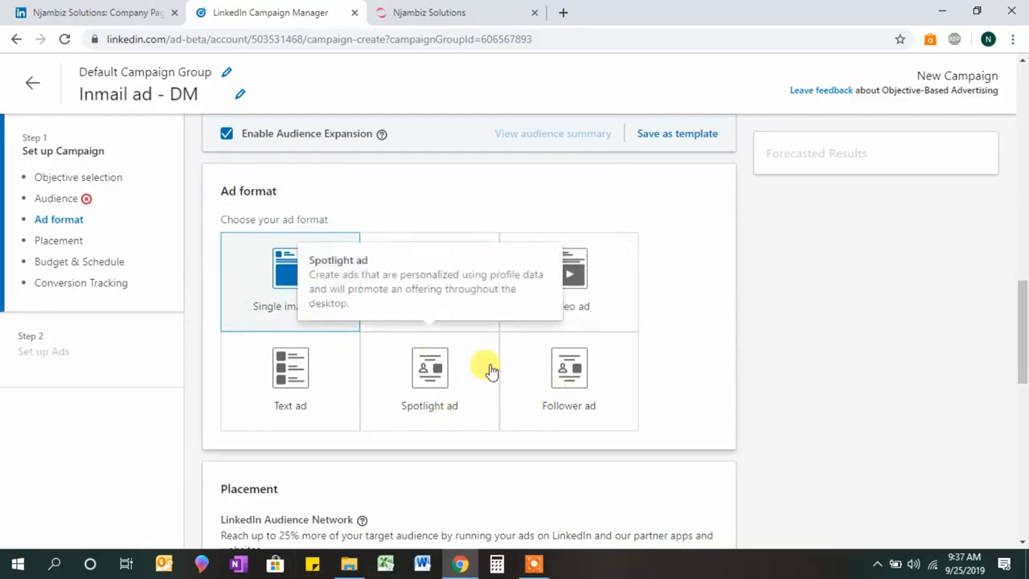
pyautogui.moveTo(1024, 324); pyautogui.dragTo(1023, 109)
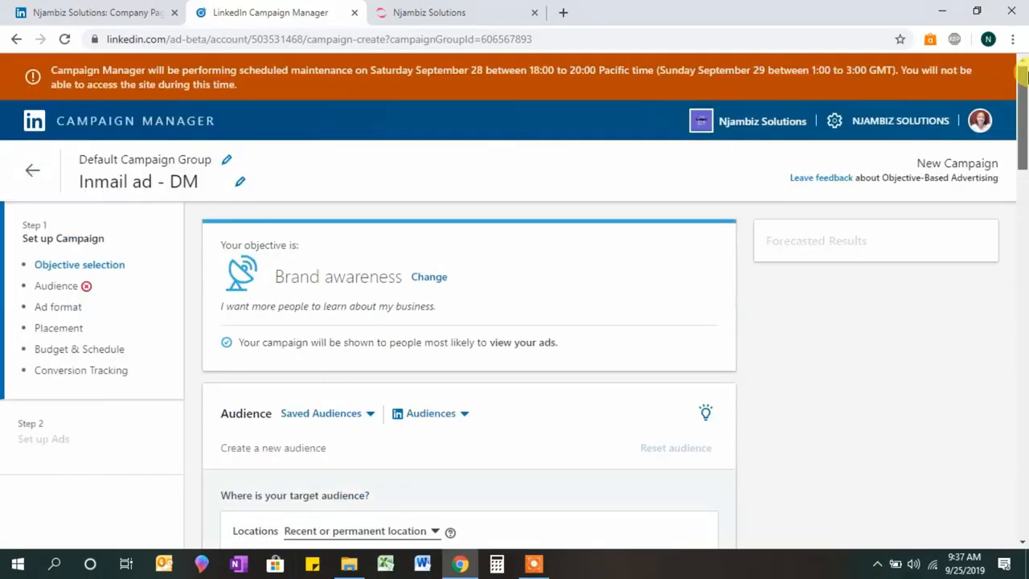
# Change the campaign objective to Website visits and examine its ad formats, including Message ad.
pyautogui.click(426, 276)
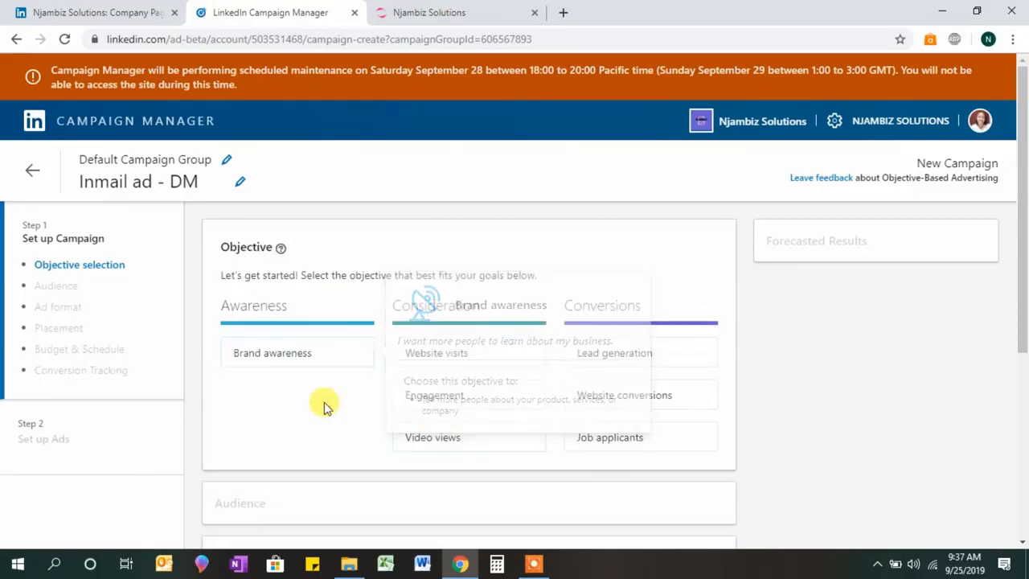
pyautogui.moveTo(319, 365)
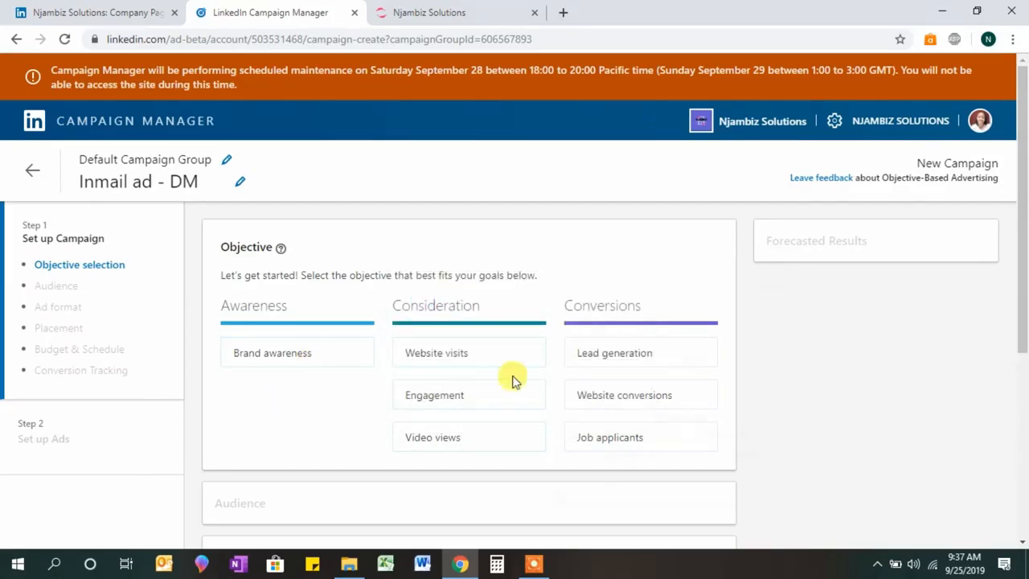
pyautogui.moveTo(502, 360)
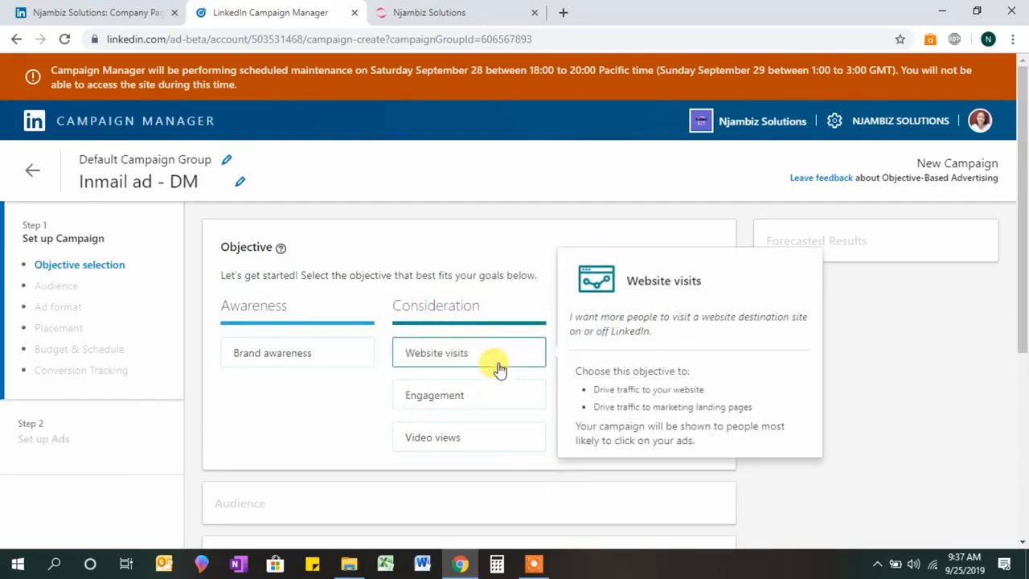
pyautogui.click(499, 366)
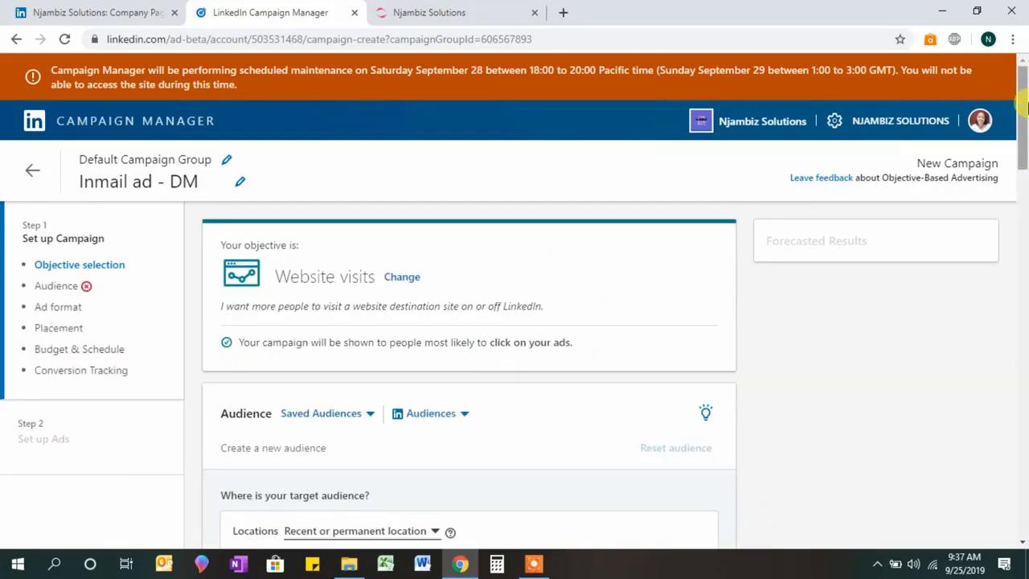
pyautogui.moveTo(1026, 153); pyautogui.dragTo(1027, 316)
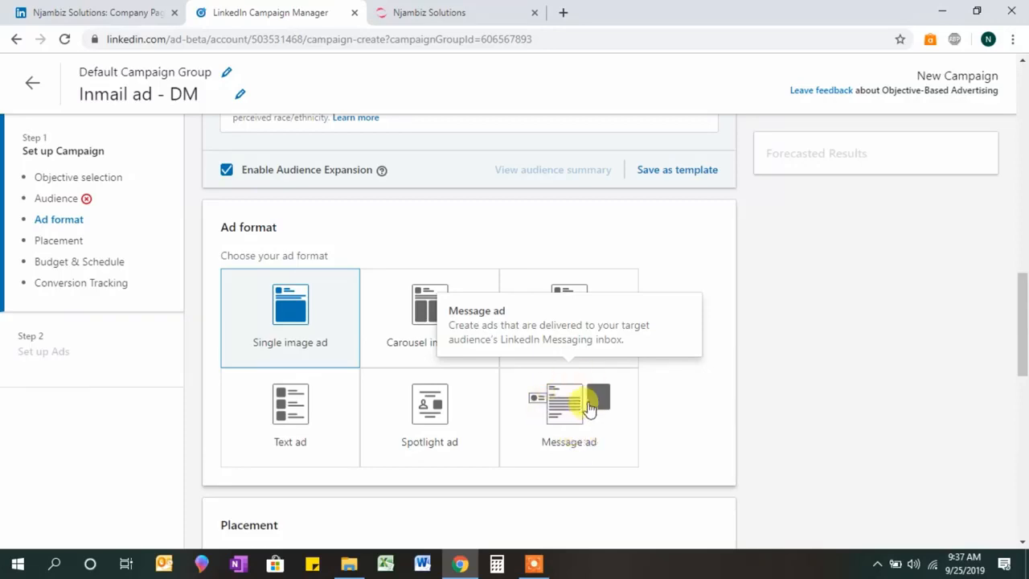
pyautogui.moveTo(1021, 349); pyautogui.dragTo(1026, 151)
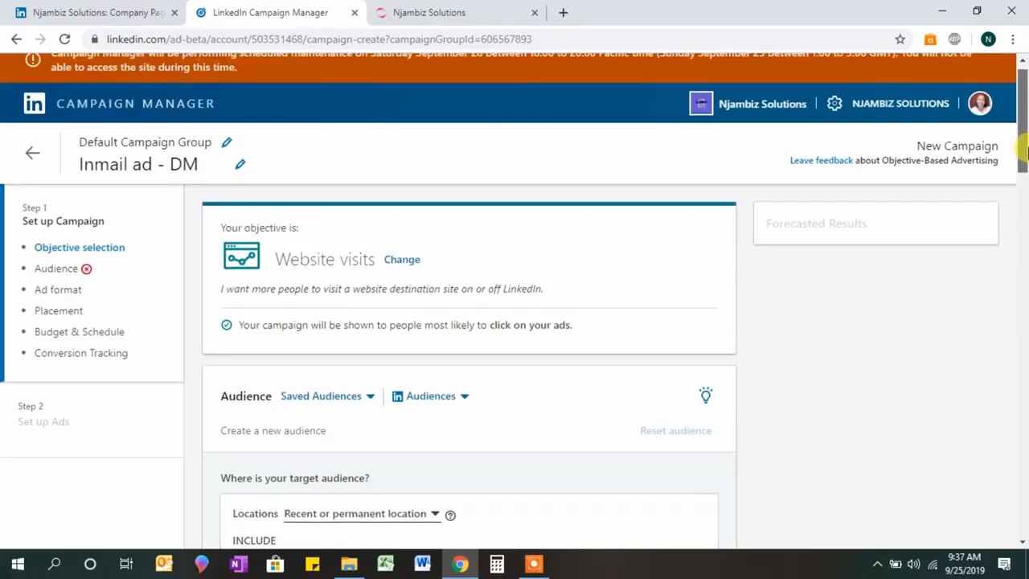
# Reopen the objective selection and read the descriptions of the Consideration and Conversions objectives.
pyautogui.click(402, 259)
pyautogui.moveTo(471, 344)
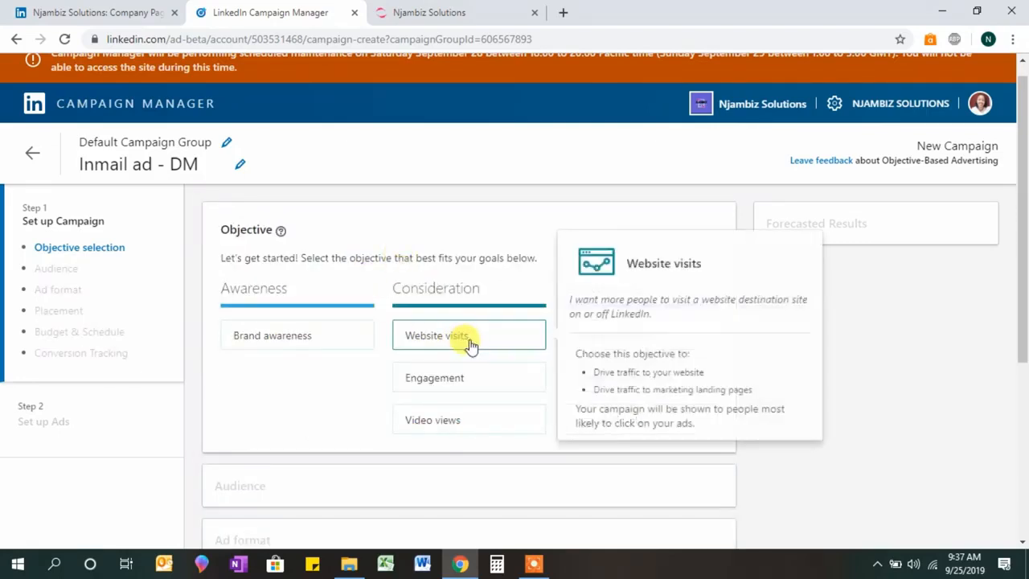
pyautogui.moveTo(475, 390)
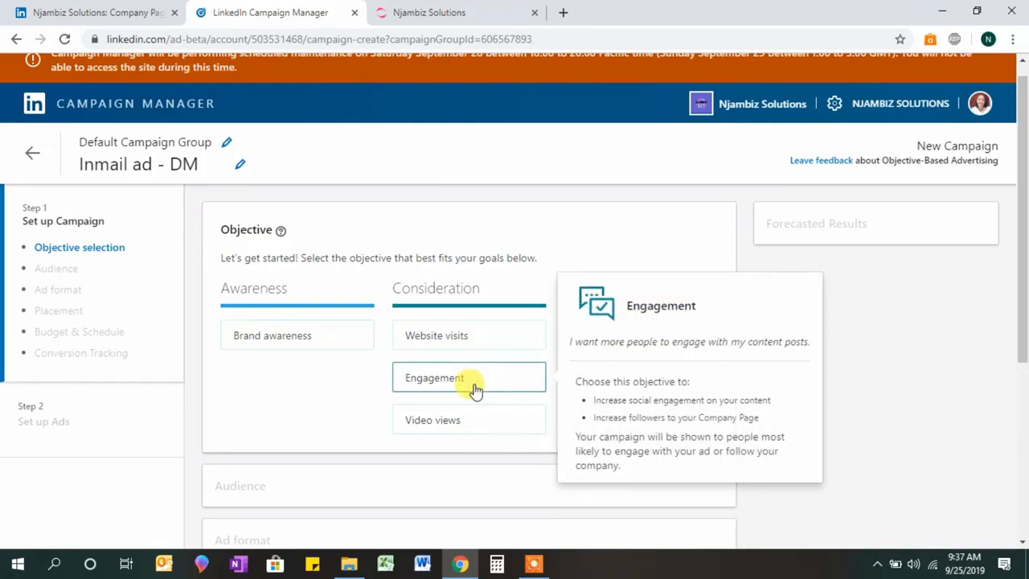
pyautogui.moveTo(462, 429)
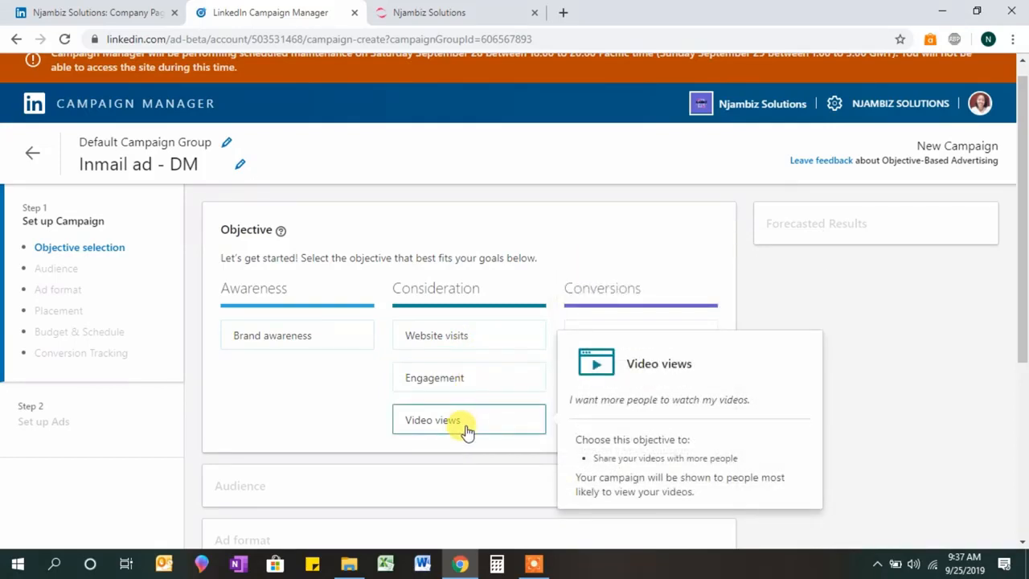
pyautogui.moveTo(655, 349)
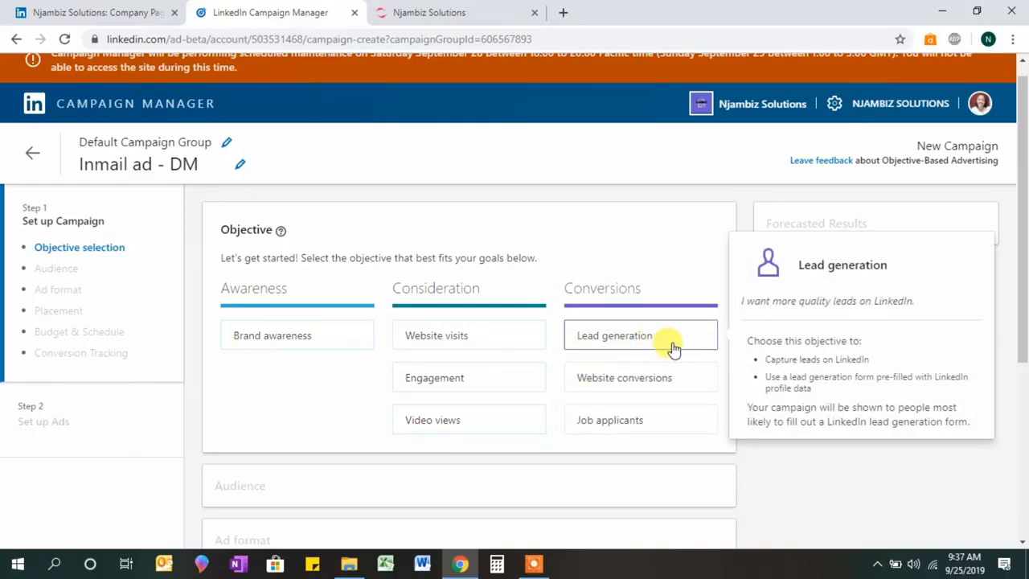
pyautogui.moveTo(670, 387)
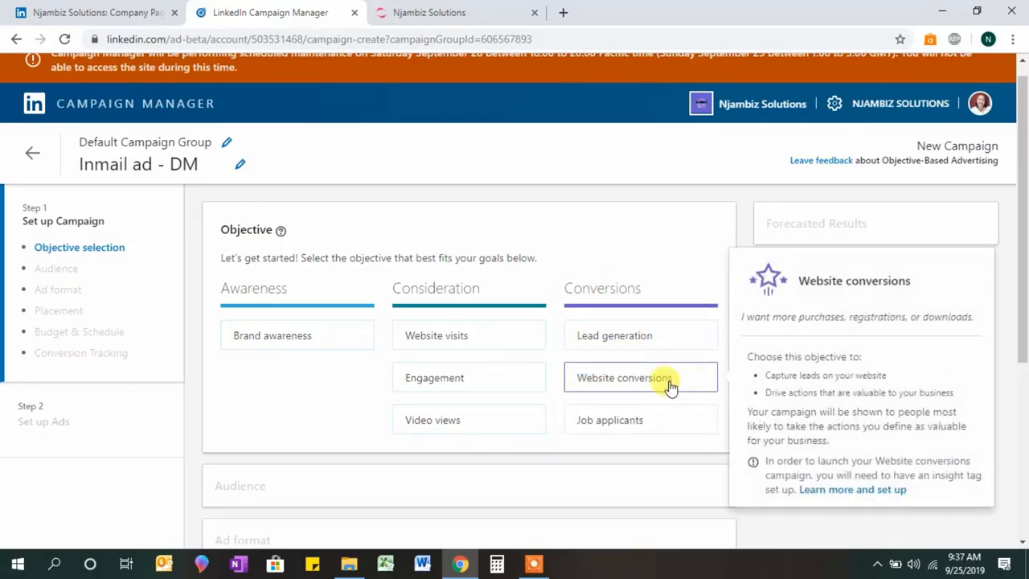
pyautogui.moveTo(666, 418)
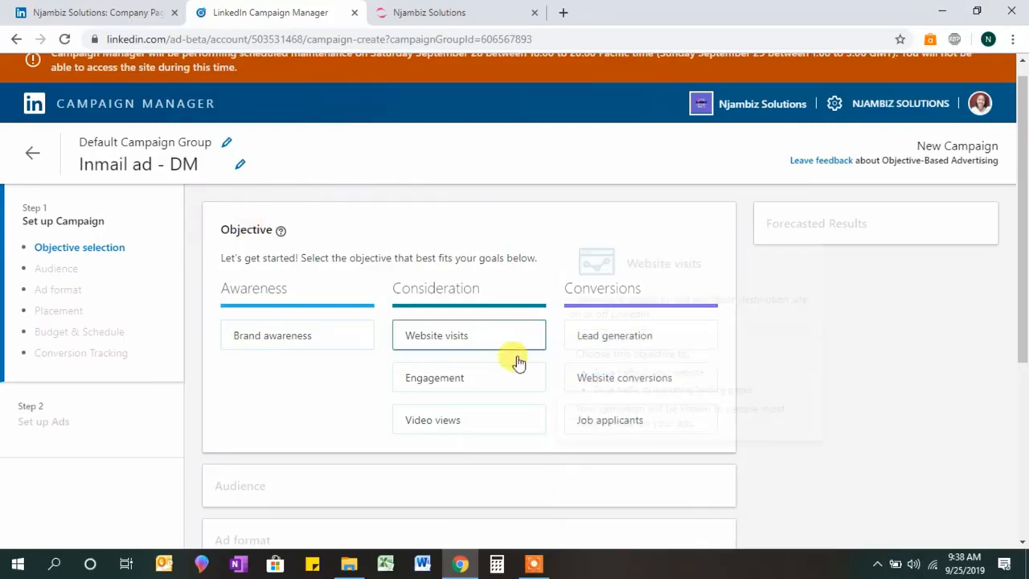
pyautogui.moveTo(524, 384)
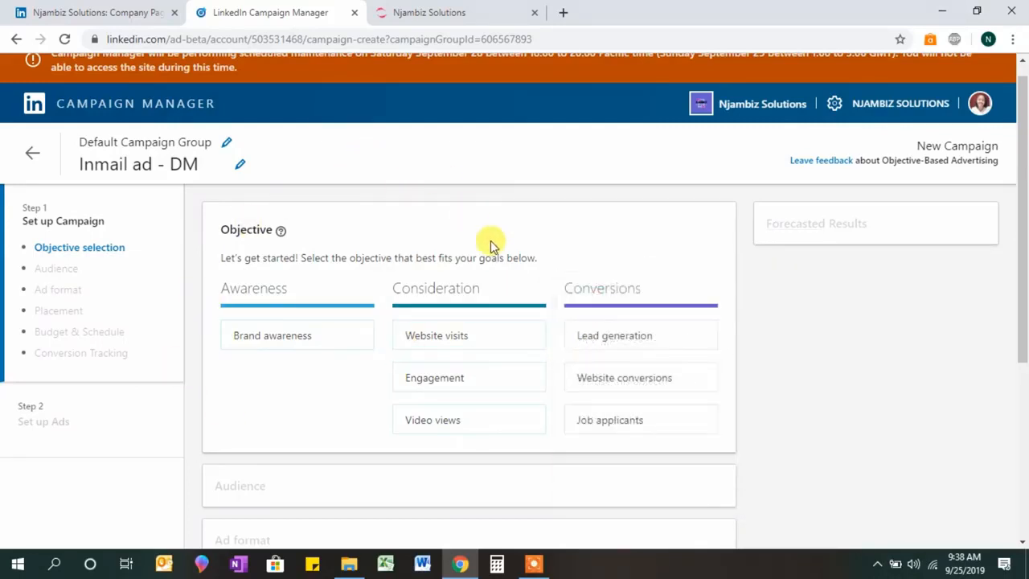
pyautogui.moveTo(420, 341)
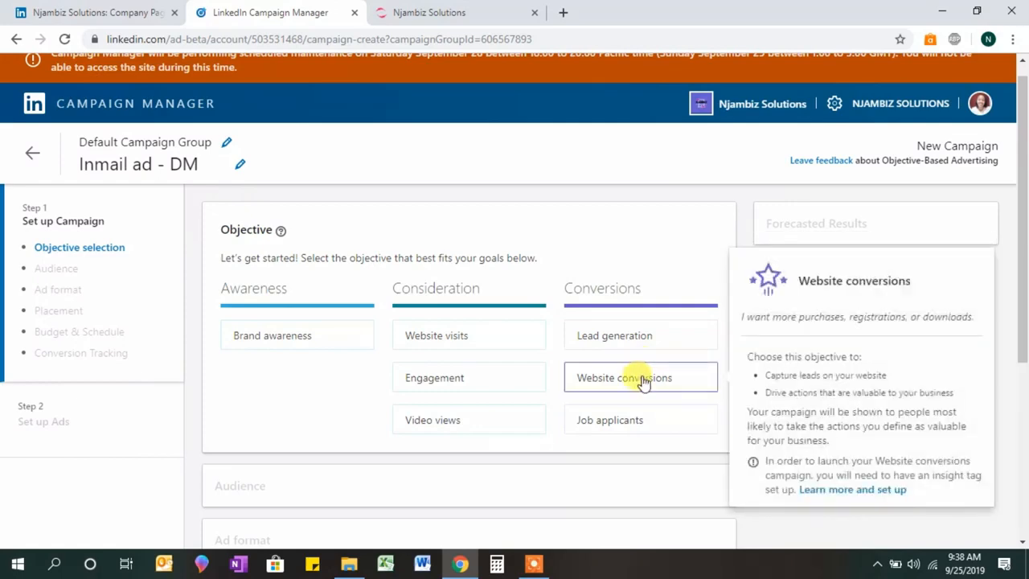
# Set the campaign objective to Lead generation and open the list of LinkedIn's predefined audiences.
pyautogui.click(642, 339)
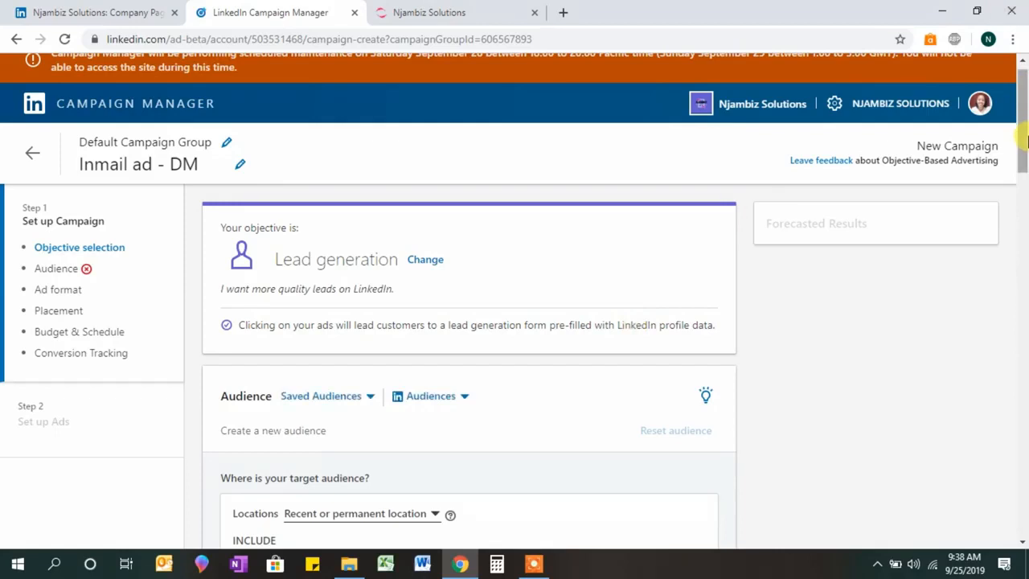
pyautogui.moveTo(1025, 145); pyautogui.dragTo(1025, 187)
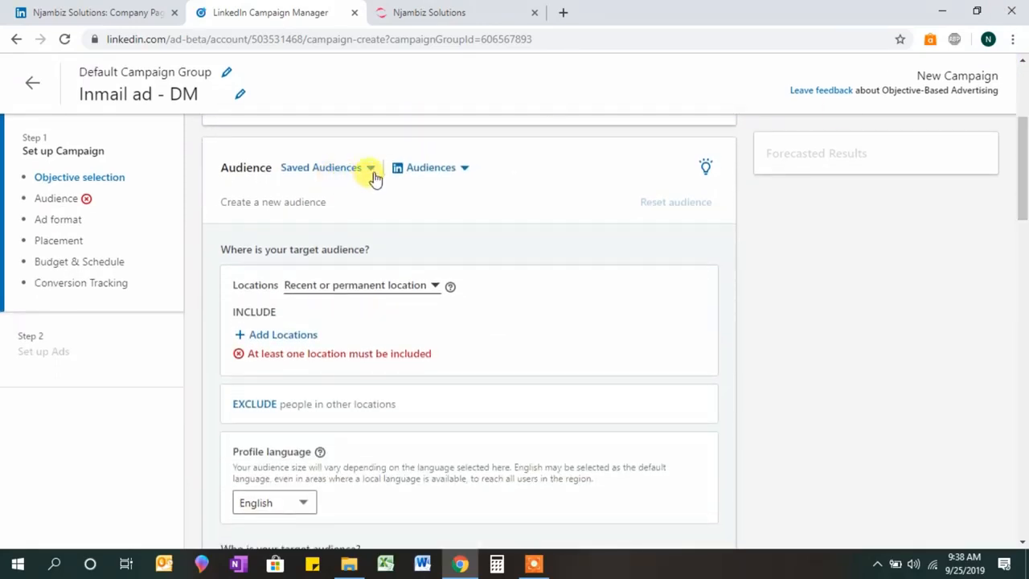
pyautogui.click(431, 168)
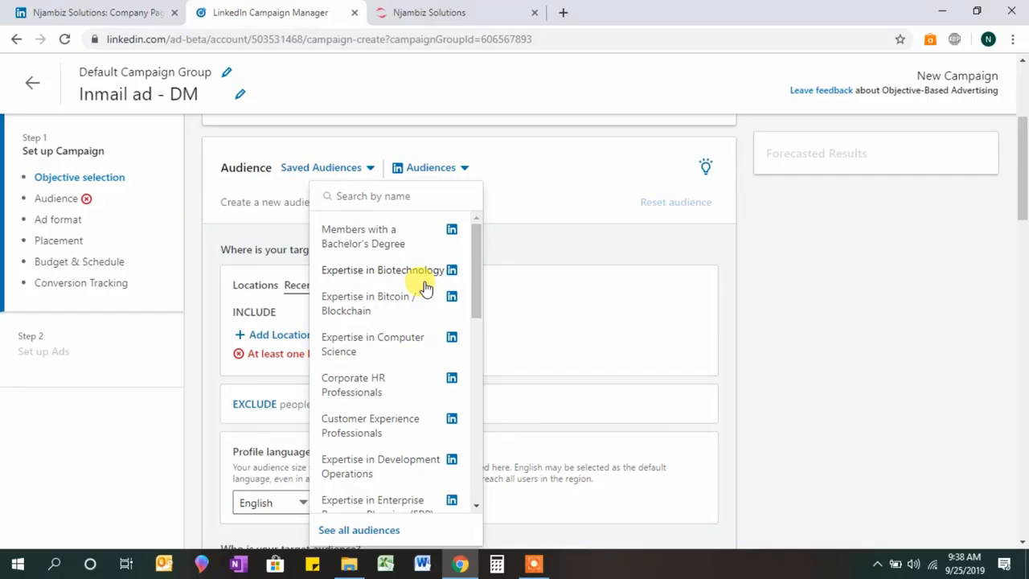
# Dismiss the predefined audiences list and include Kenya as the campaign's target location.
pyautogui.click(574, 171)
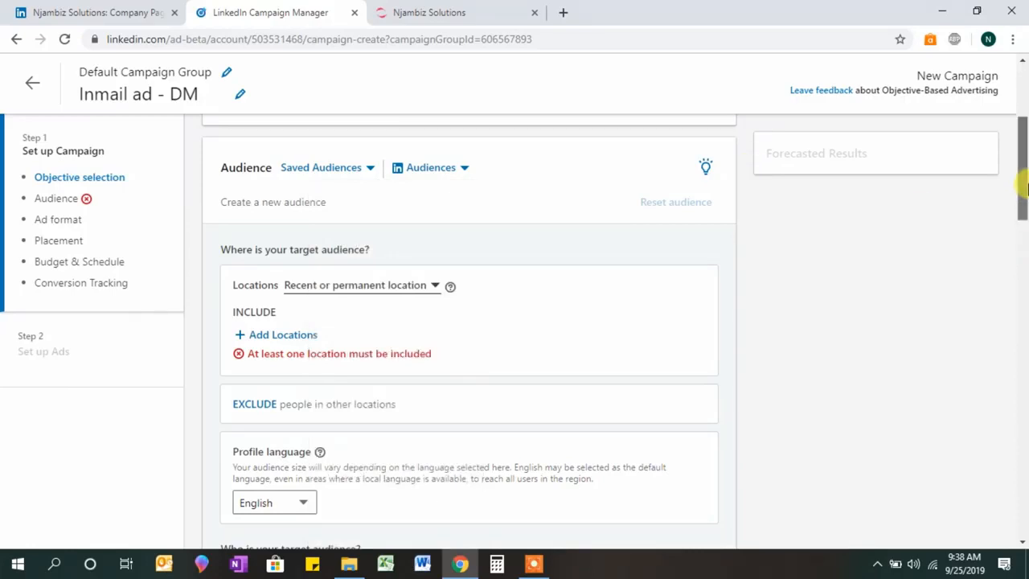
pyautogui.scroll(-1, 1026, 187)
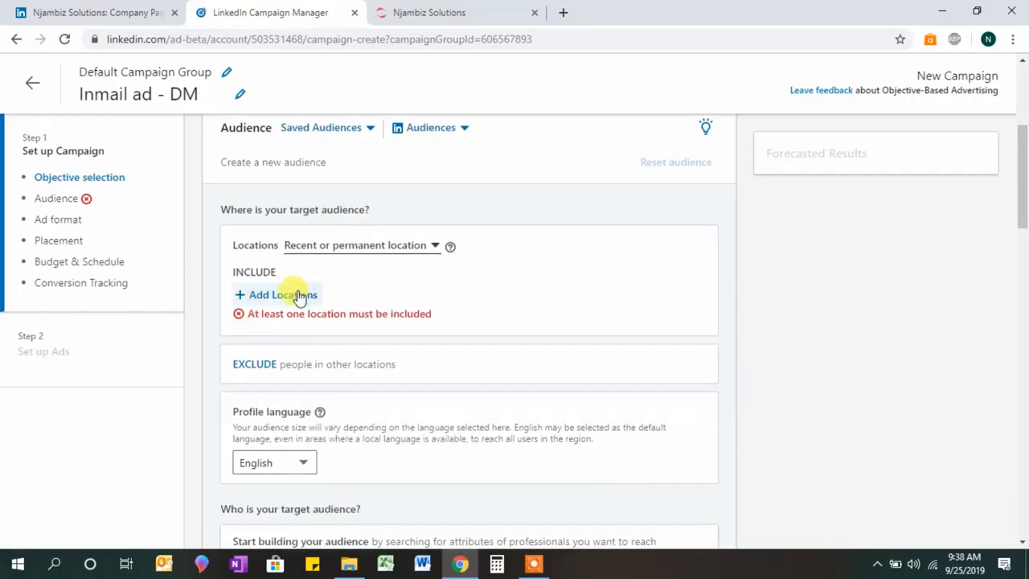
pyautogui.click(297, 295)
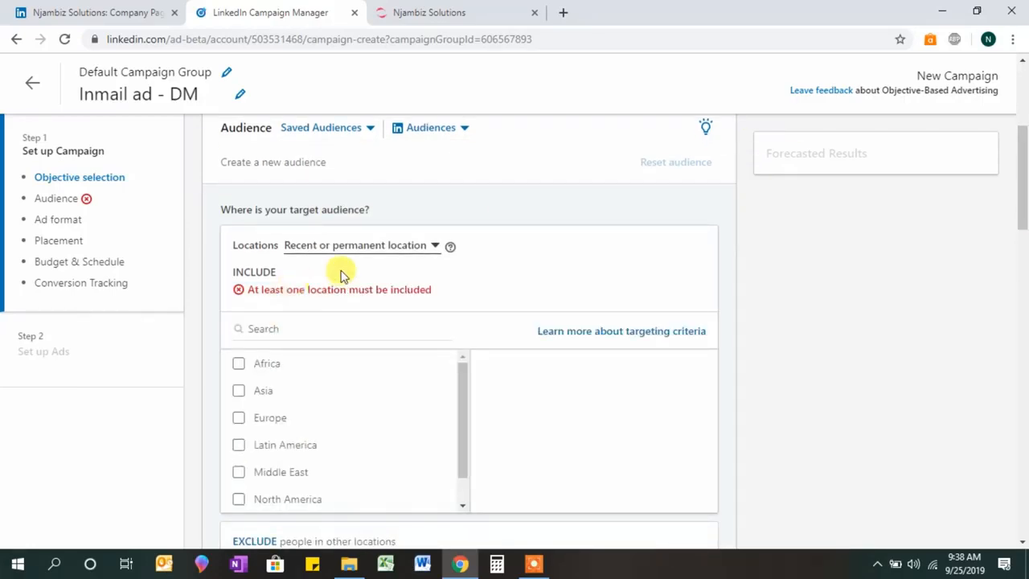
pyautogui.click(282, 329)
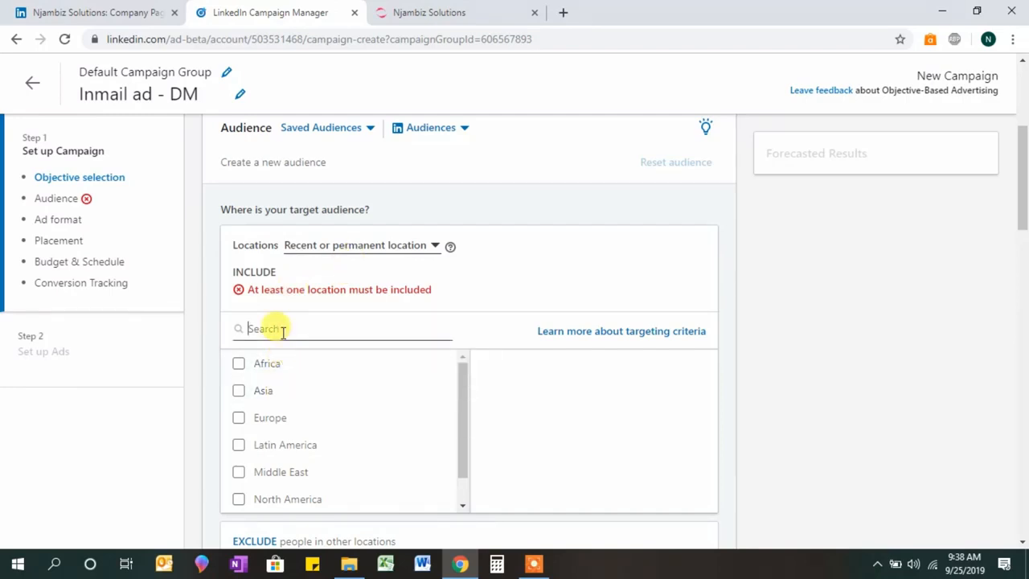
pyautogui.write('Kenya')
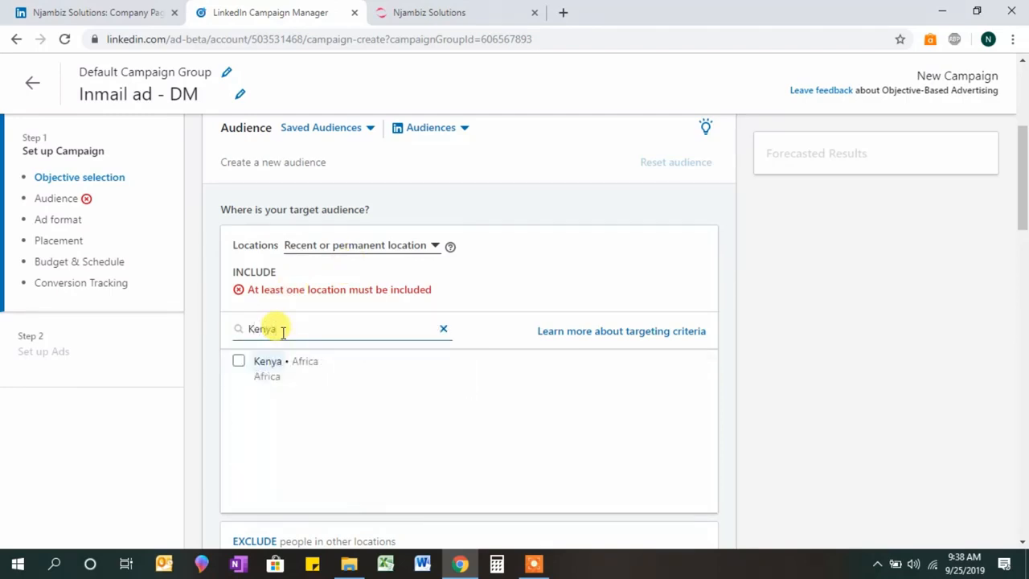
pyautogui.click(262, 379)
pyautogui.click(542, 271)
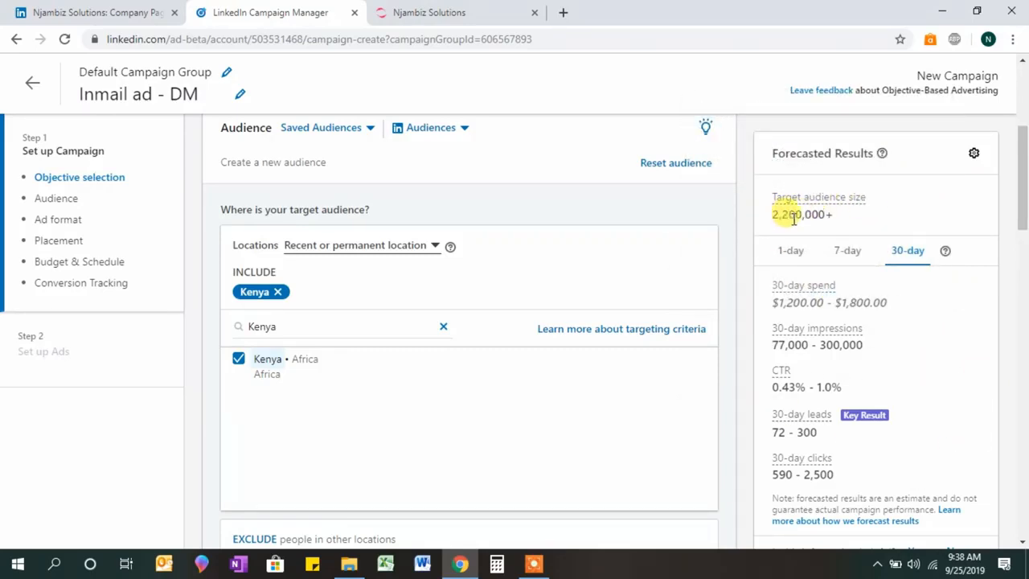
# Find the Job Titles attribute under Job Experience for building the target audience.
pyautogui.moveTo(1021, 195); pyautogui.dragTo(1025, 213)
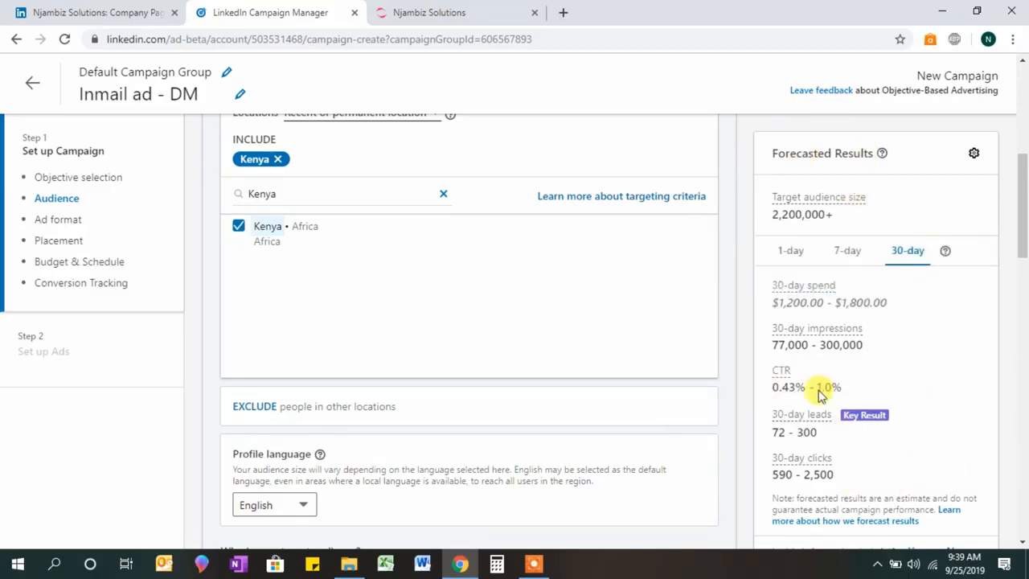
pyautogui.scroll(-1, 1023, 193)
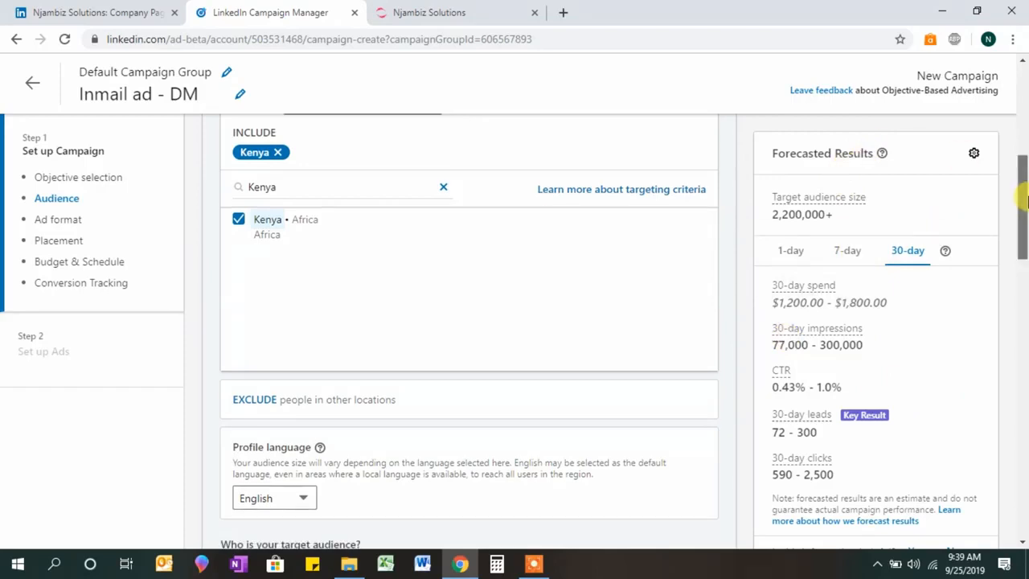
pyautogui.moveTo(1023, 201); pyautogui.dragTo(1023, 262)
pyautogui.click(353, 284)
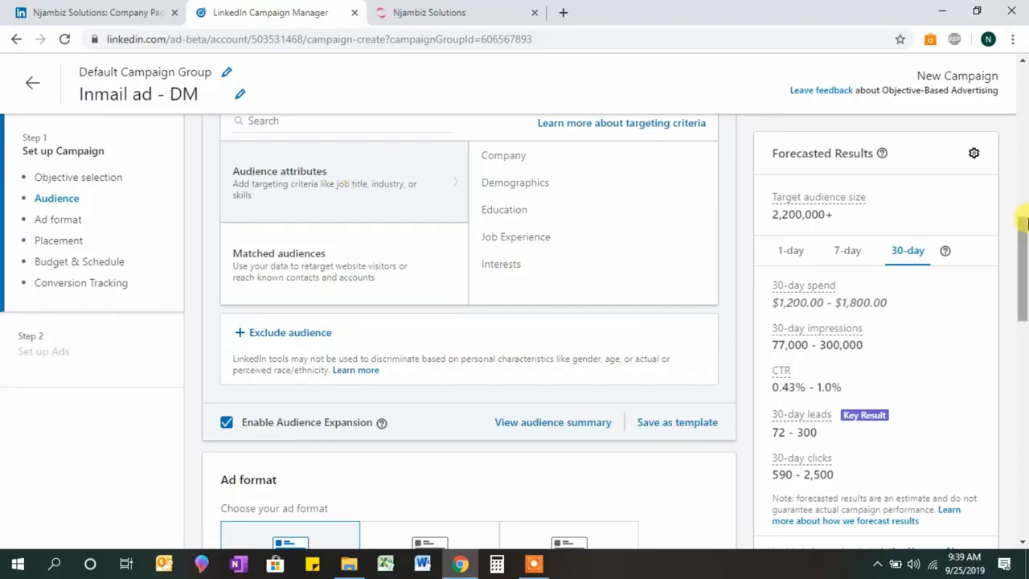
pyautogui.moveTo(1023, 226); pyautogui.dragTo(1023, 206)
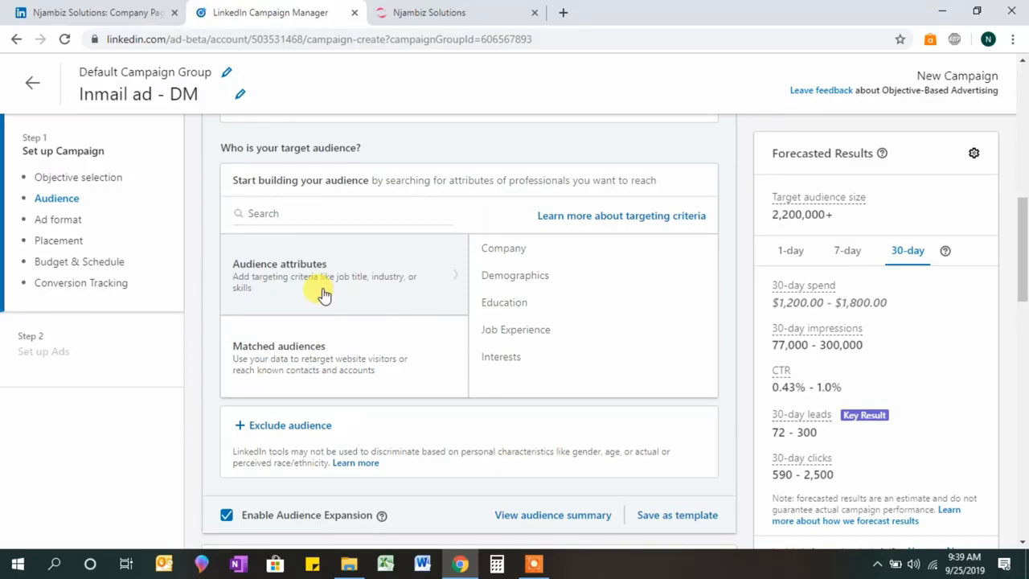
pyautogui.click(329, 212)
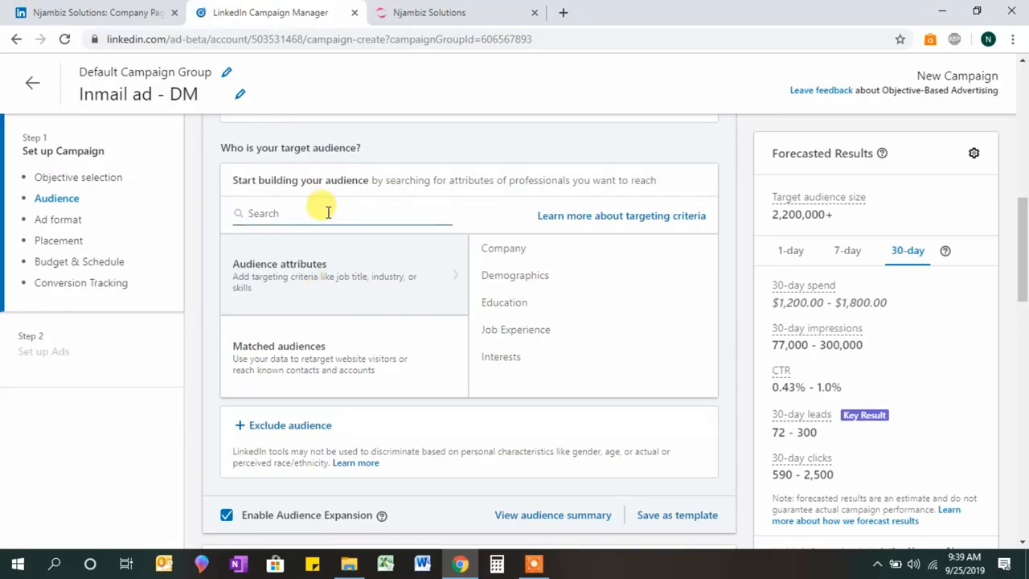
pyautogui.write('job')
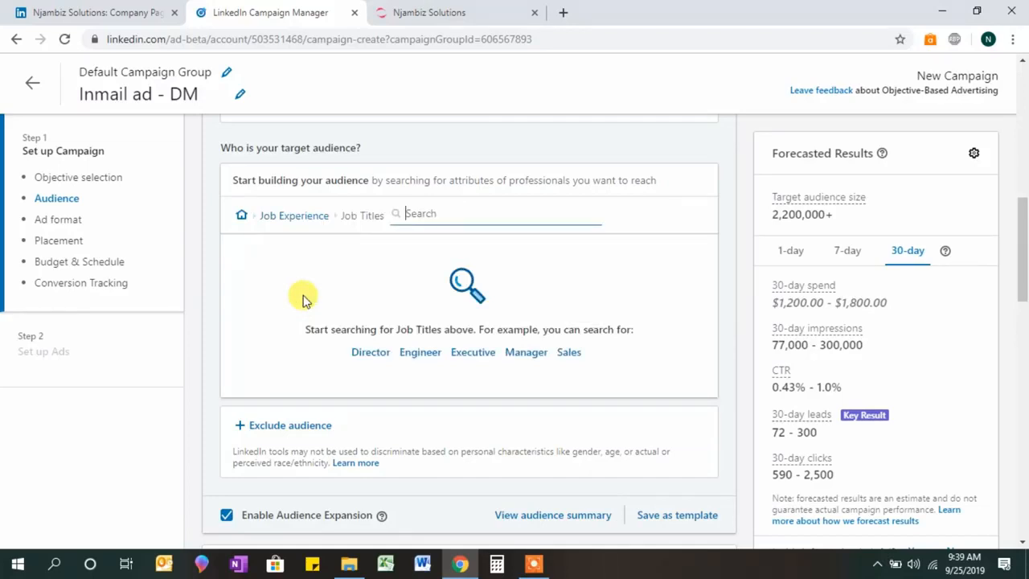
# Search job titles for "owner" and include Owner, Co-Owner, Principal Owner and Independent Business Owner.
pyautogui.write('onwer')
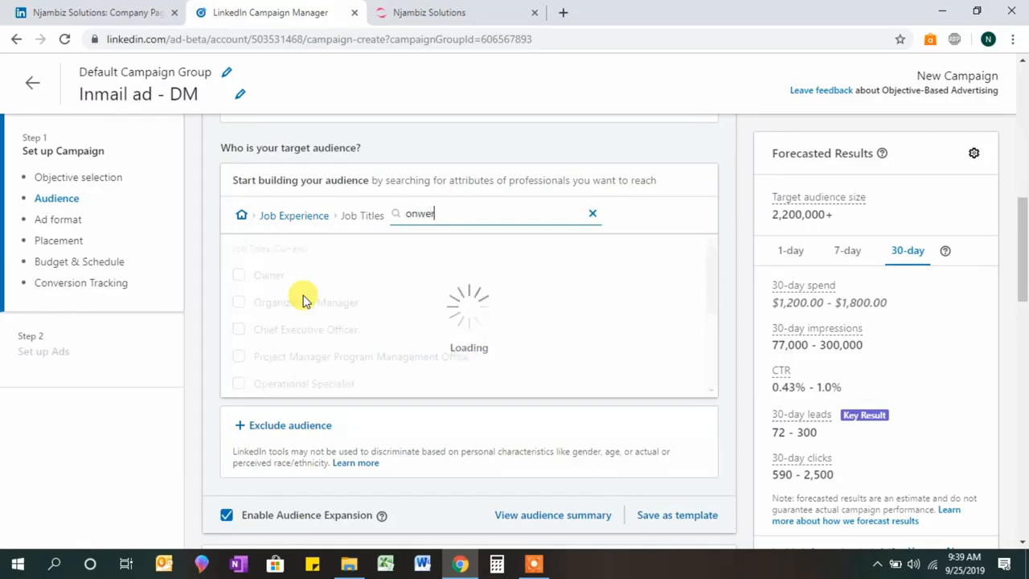
pyautogui.press('BackSpace')
pyautogui.press('BackSpace')
pyautogui.press('BackSpace')
pyautogui.press('BackSpace')
pyautogui.write('wner')
pyautogui.moveTo(299, 279)
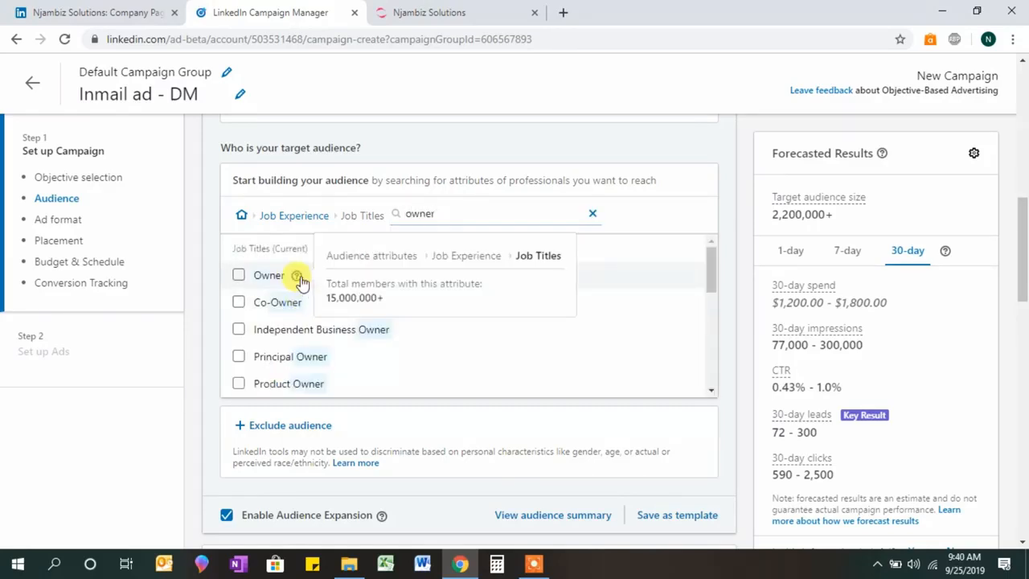
pyautogui.click(266, 275)
pyautogui.click(281, 359)
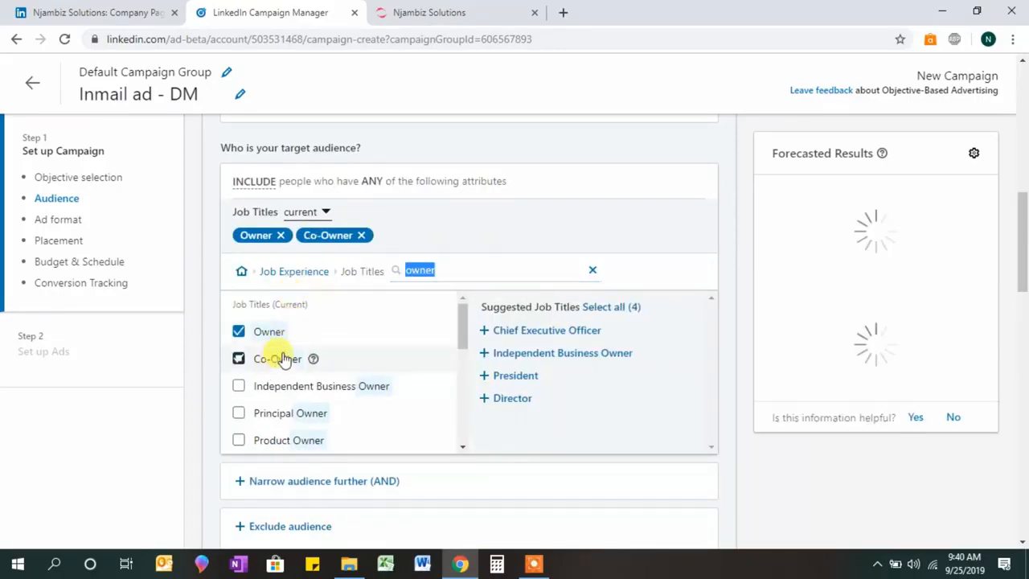
pyautogui.click(284, 413)
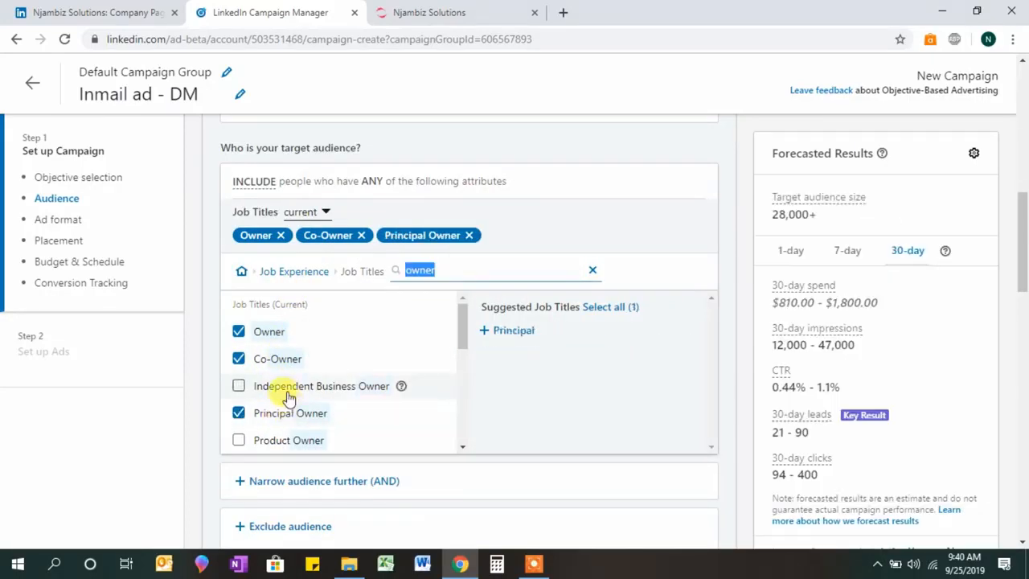
pyautogui.click(283, 388)
# Search job titles for "founder" and include Founder, Co-Founder and Associate Founder.
pyautogui.click(439, 270)
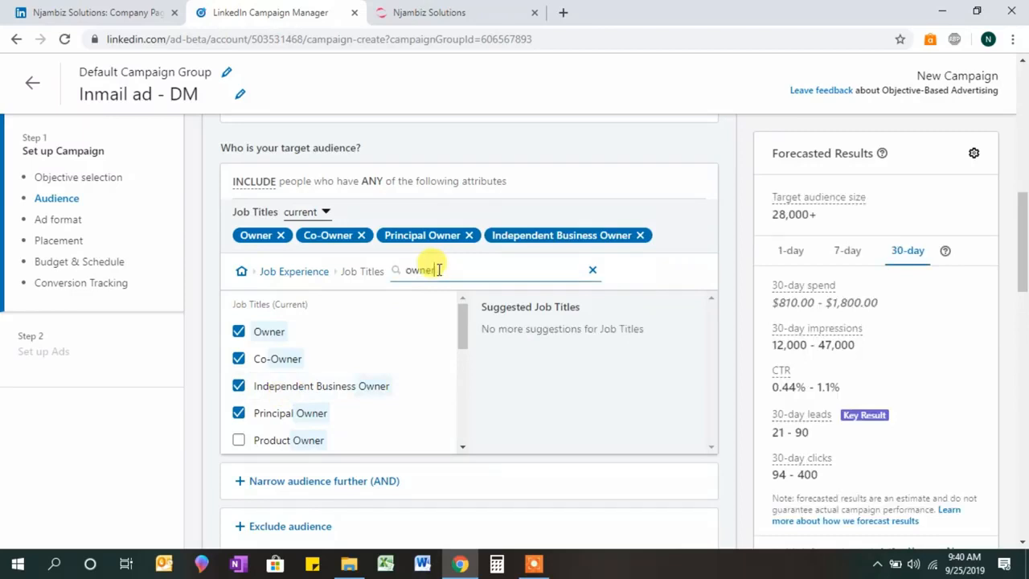
pyautogui.press('BackSpace')
pyautogui.press('BackSpace')
pyautogui.press('BackSpace')
pyautogui.press('BackSpace')
pyautogui.press('BackSpace')
pyautogui.write('f')
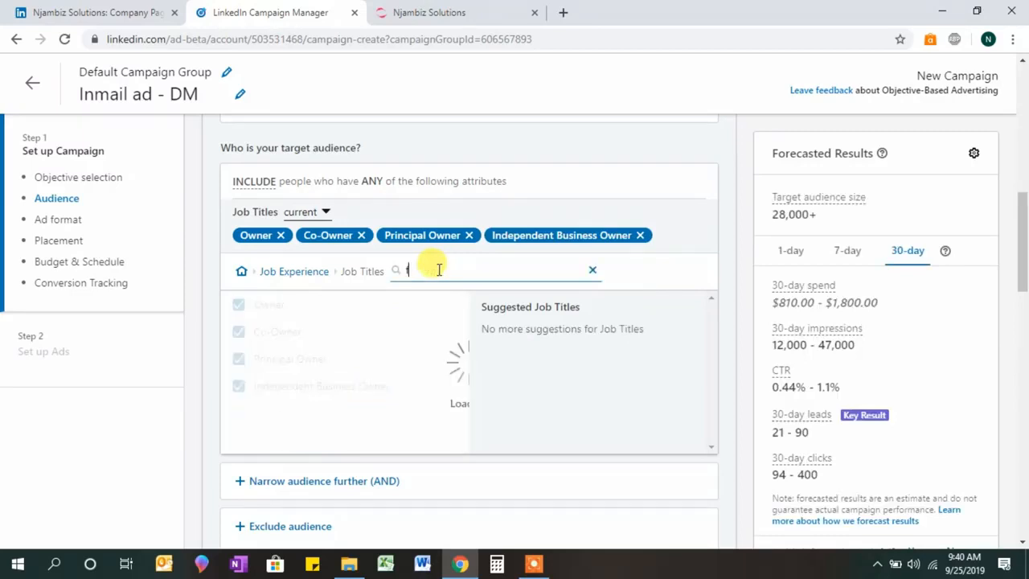
pyautogui.write('ounder')
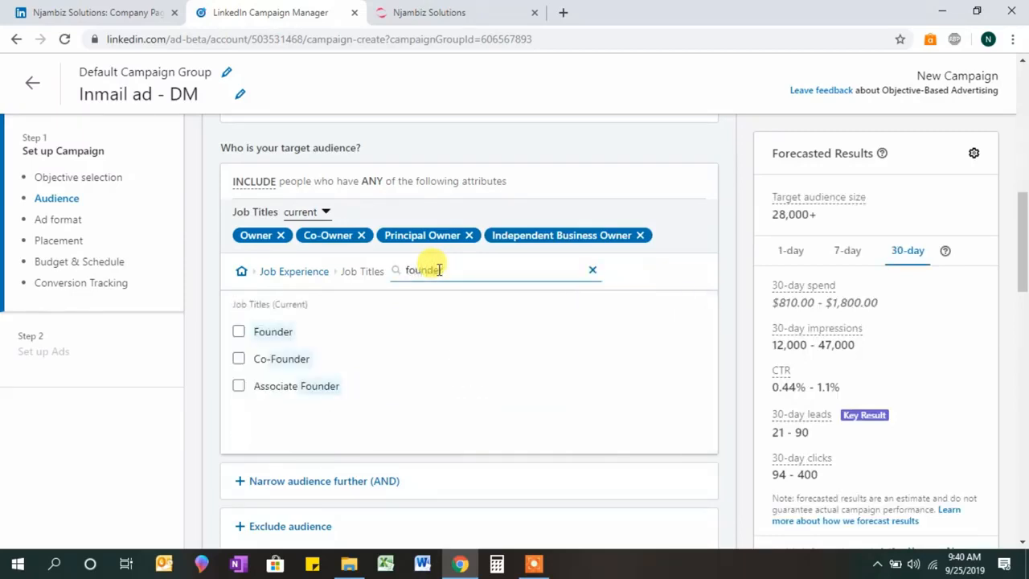
pyautogui.click(256, 338)
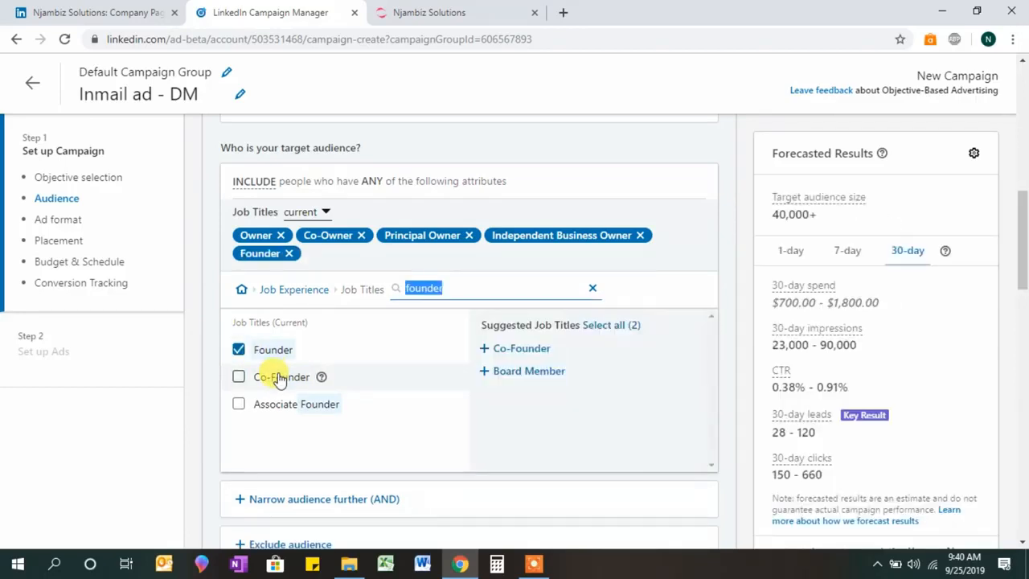
pyautogui.click(279, 376)
pyautogui.click(294, 405)
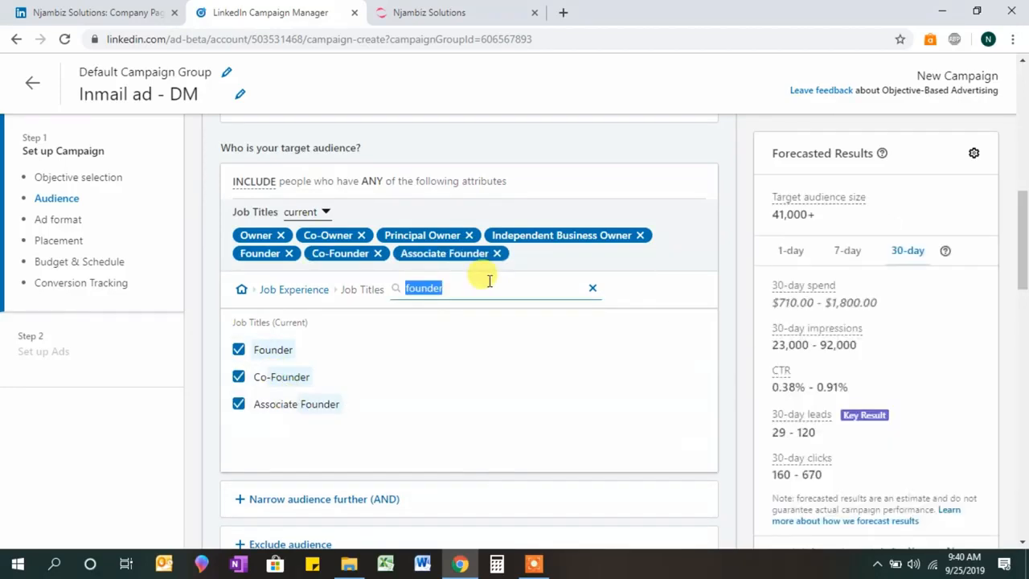
# Search job titles for "entre" and include Entrepreneur and Independent Entrepreneur.
pyautogui.press('BackSpace')
pyautogui.write('entre')
pyautogui.click(305, 351)
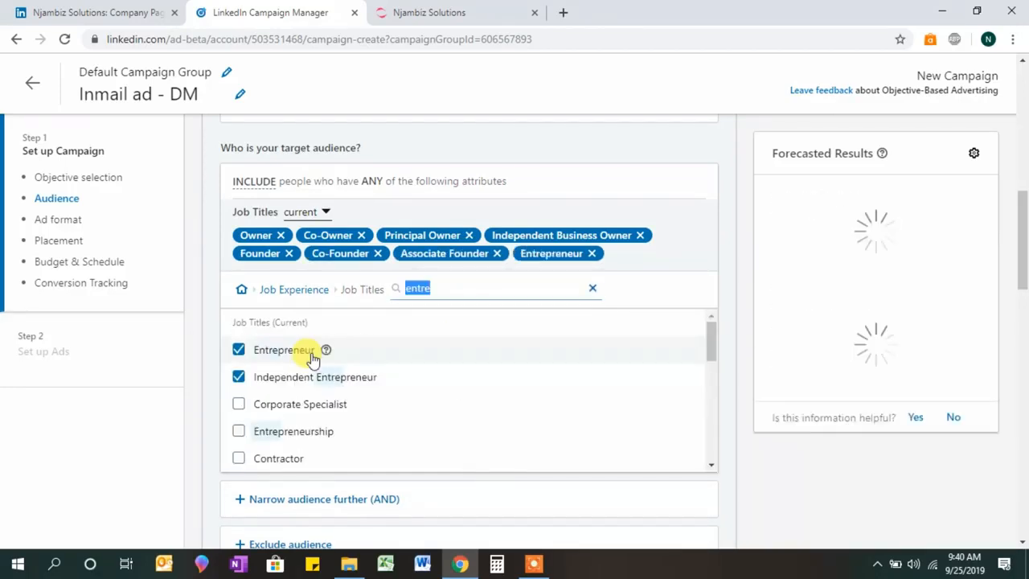
pyautogui.click(312, 378)
pyautogui.click(406, 384)
# Search job titles for "ceo" and include Chief Executive Officer and Principal CEO.
pyautogui.press('BackSpace')
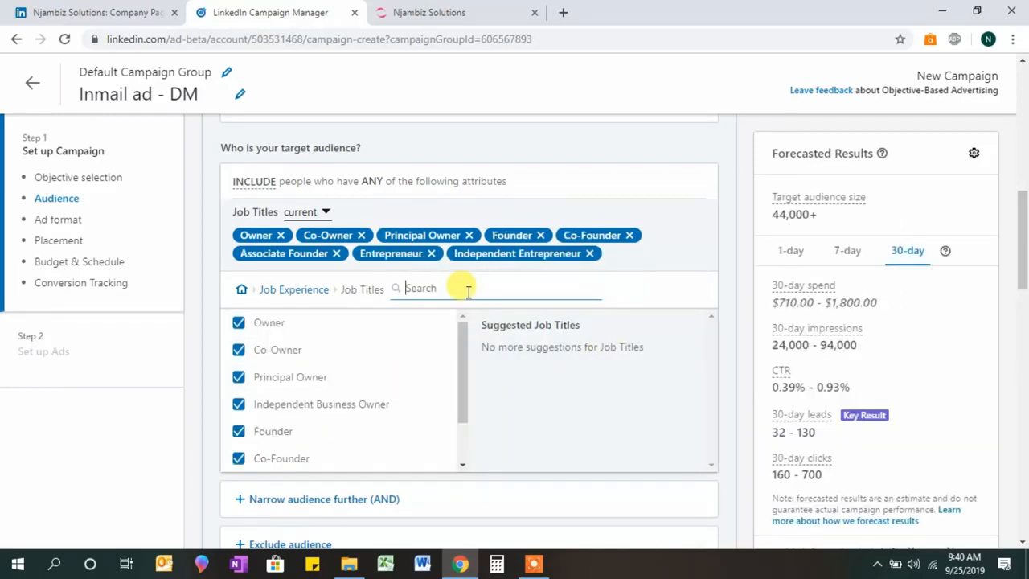
pyautogui.write('ceo')
pyautogui.click(347, 349)
pyautogui.click(322, 479)
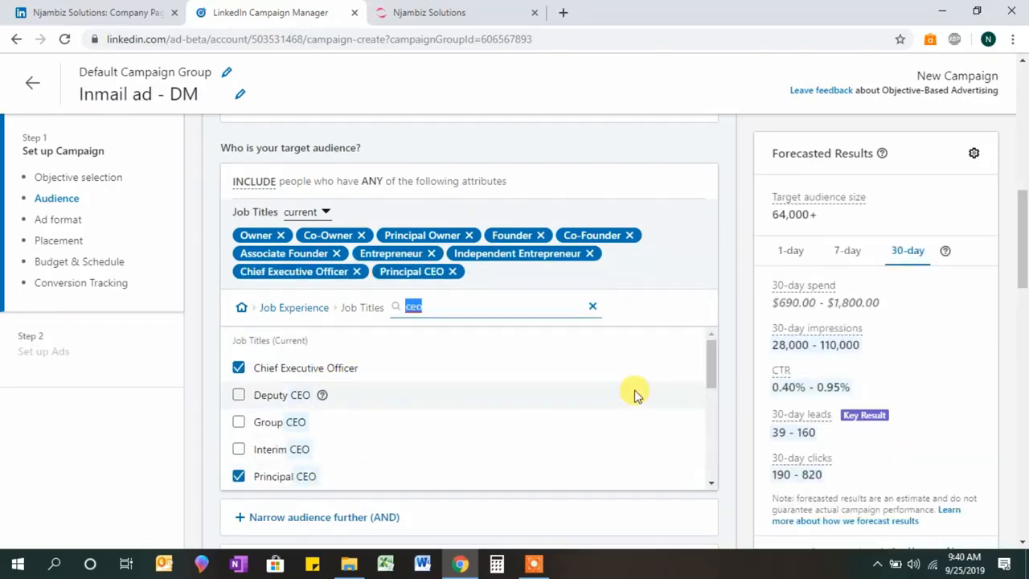
pyautogui.click(317, 484)
pyautogui.click(317, 484)
# Search job titles for "managing" and include Managing Director and Managing Partner, plus the suggested Senior Director and General Partner.
pyautogui.write('managing')
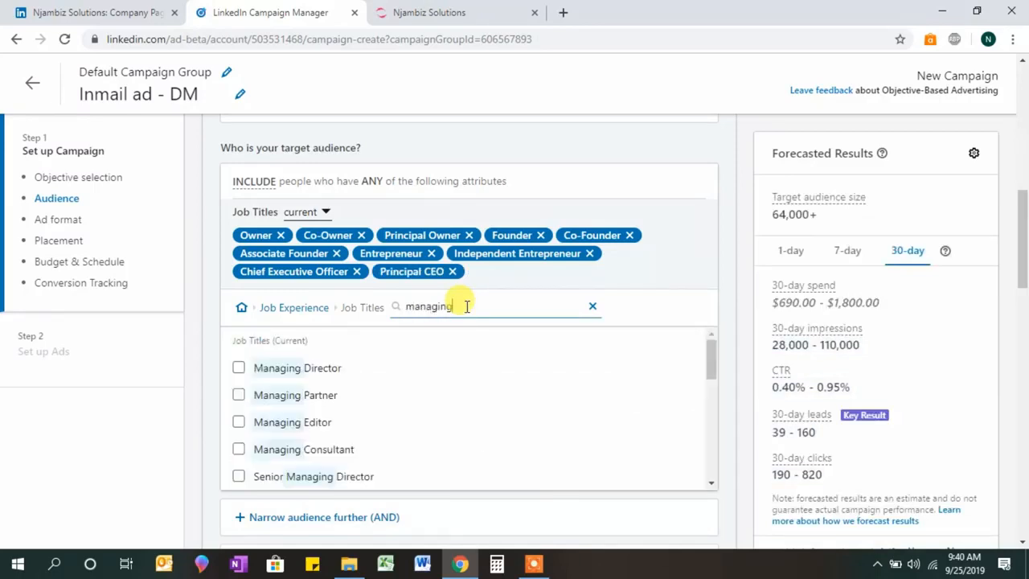
pyautogui.click(322, 372)
pyautogui.click(319, 394)
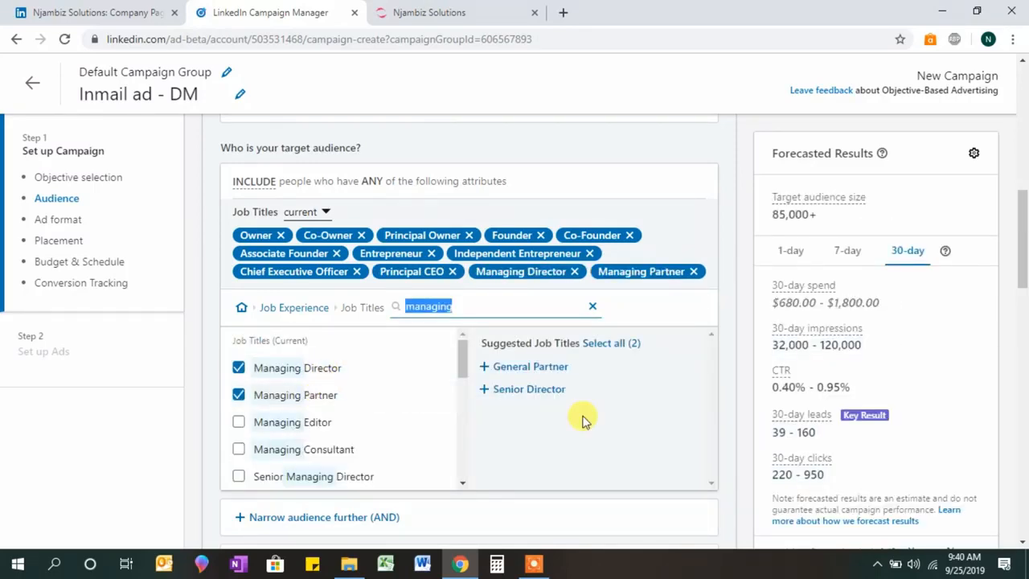
pyautogui.click(531, 389)
pyautogui.click(533, 384)
# Include the job title Managing Consultant, plus the suggested Principal Consultant and Management Consultant.
pyautogui.click(329, 468)
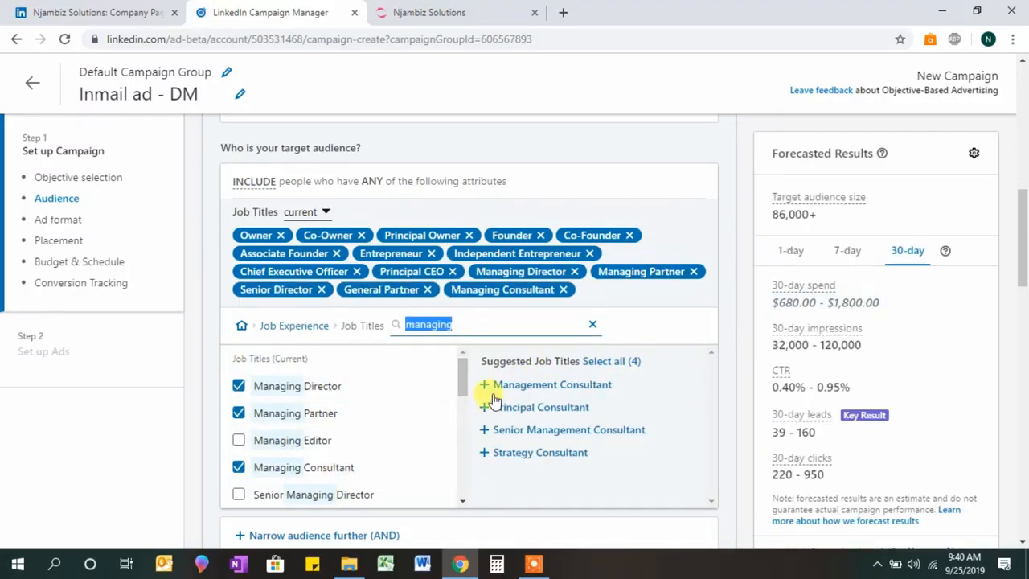
pyautogui.click(515, 405)
pyautogui.click(535, 385)
# Include Managing Owner and Managing Principal from the "managing" results, plus the suggested title Principal.
pyautogui.scroll(-4, 460, 413)
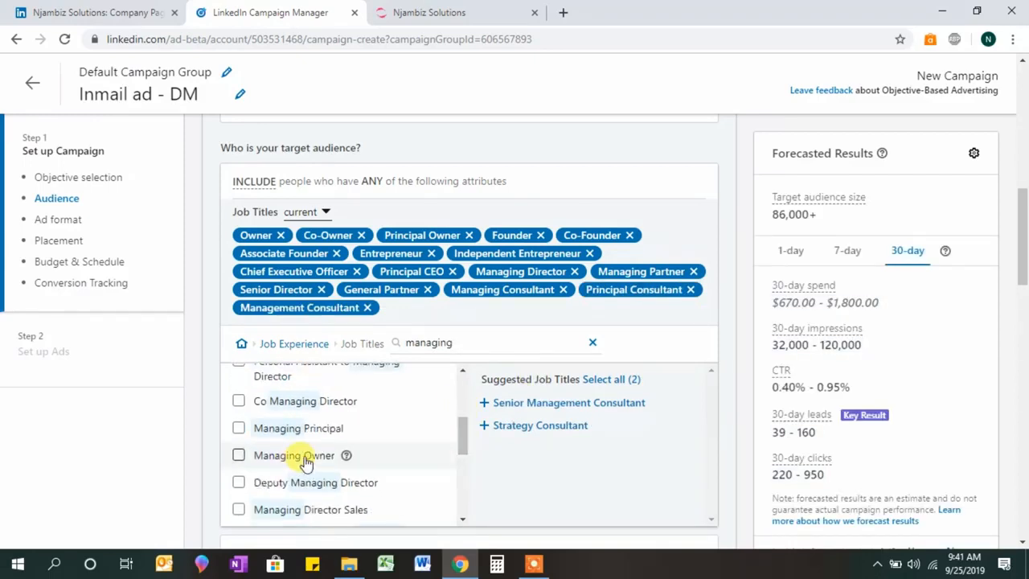
pyautogui.click(306, 455)
pyautogui.scroll(-1, 469, 459)
pyautogui.scroll(-1, 469, 459)
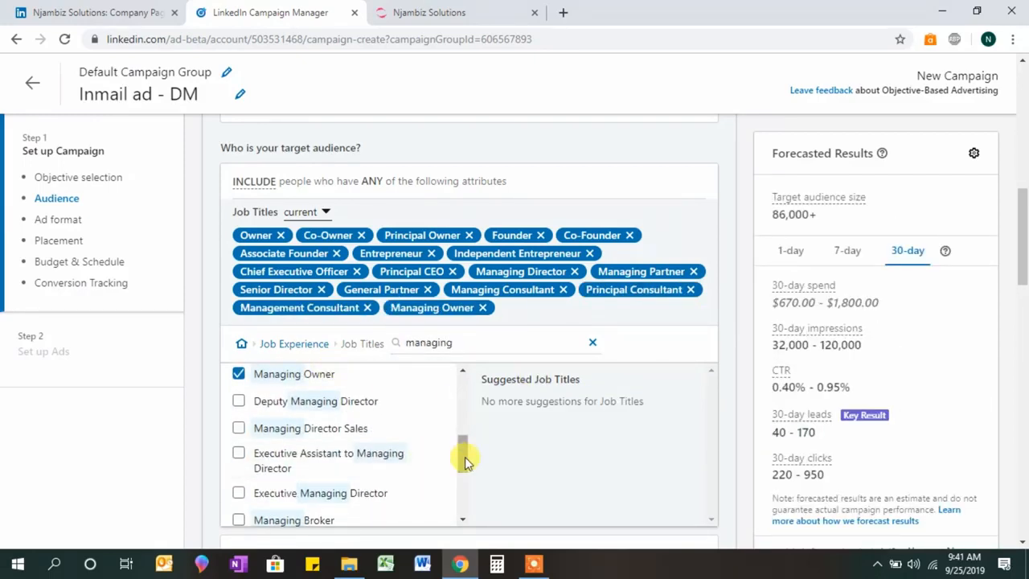
pyautogui.scroll(1, 459, 459)
pyautogui.click(326, 370)
pyautogui.click(513, 424)
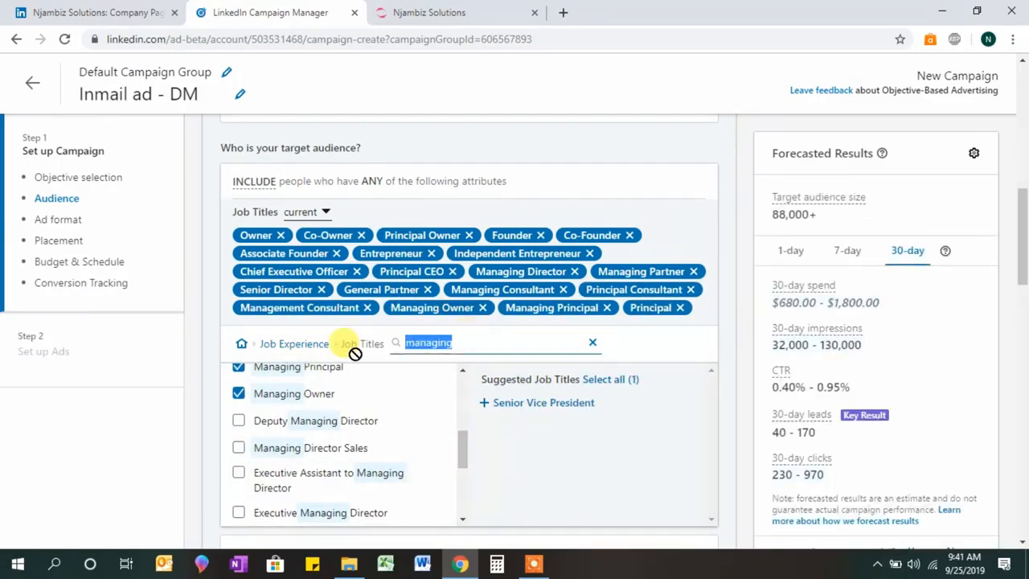
# Search job titles for "president" and include President and Vice President, plus the suggested General Manager.
pyautogui.write('president')
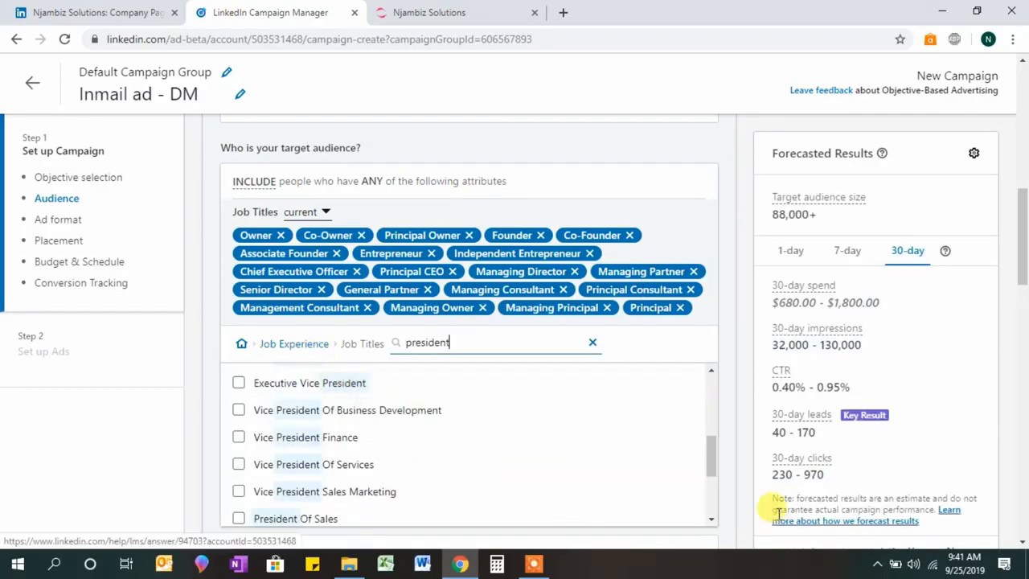
pyautogui.moveTo(711, 456); pyautogui.dragTo(712, 374)
pyautogui.click(266, 402)
pyautogui.click(325, 450)
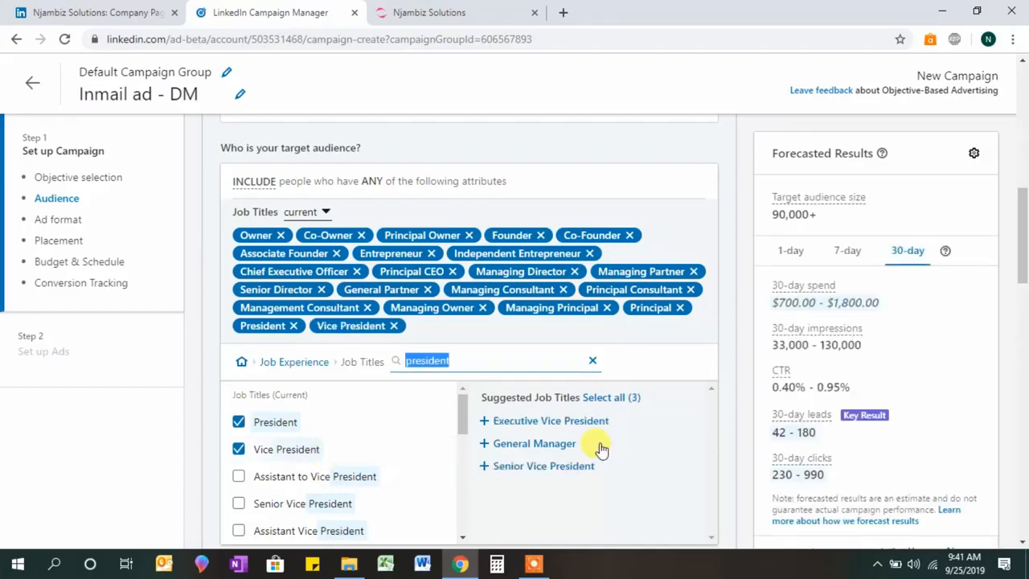
pyautogui.click(595, 444)
# Clear the job title search and go to the campaign's Ad format section.
pyautogui.moveTo(1025, 207); pyautogui.dragTo(1025, 228)
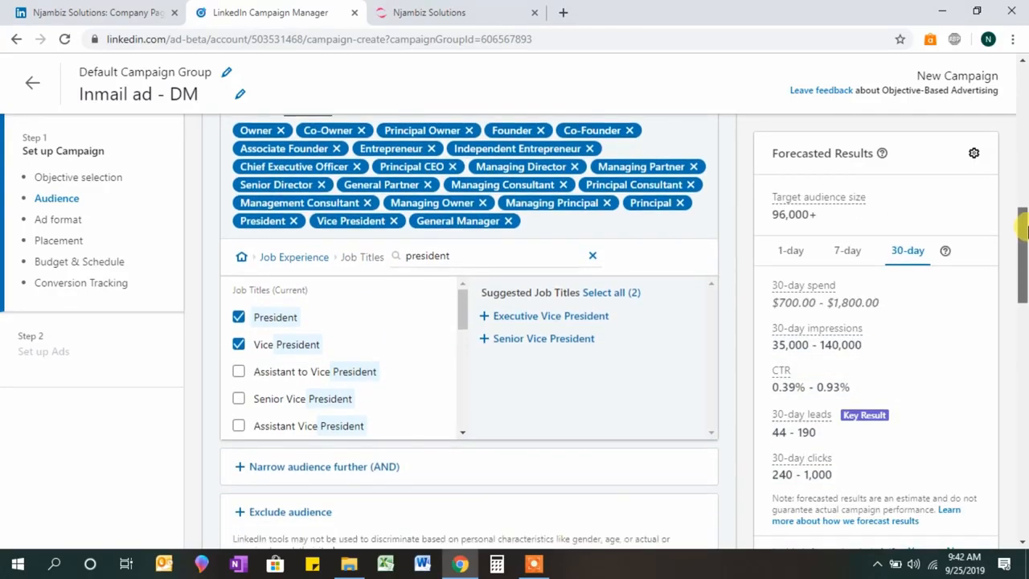
pyautogui.click(595, 259)
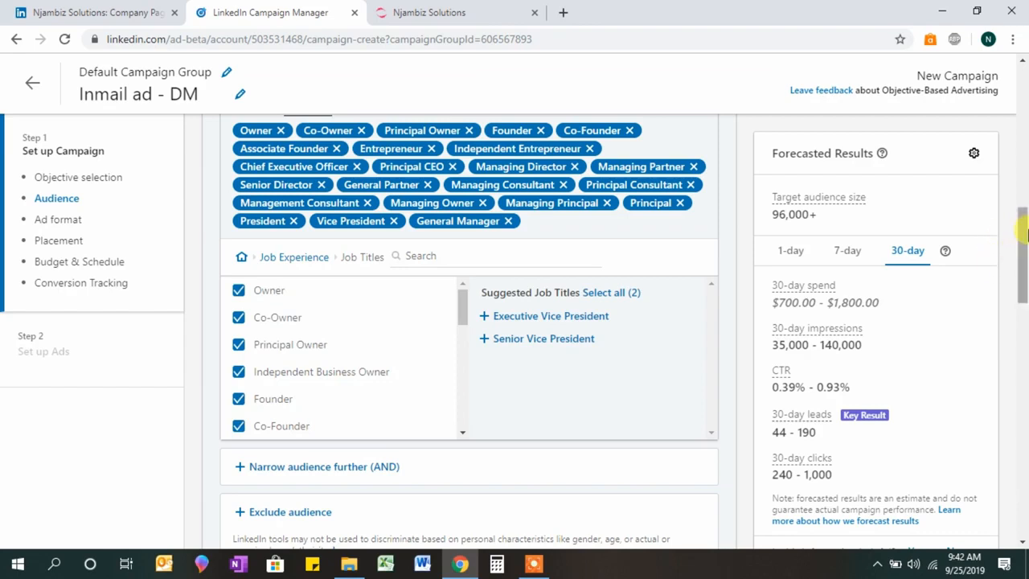
pyautogui.moveTo(1026, 233); pyautogui.dragTo(1026, 342)
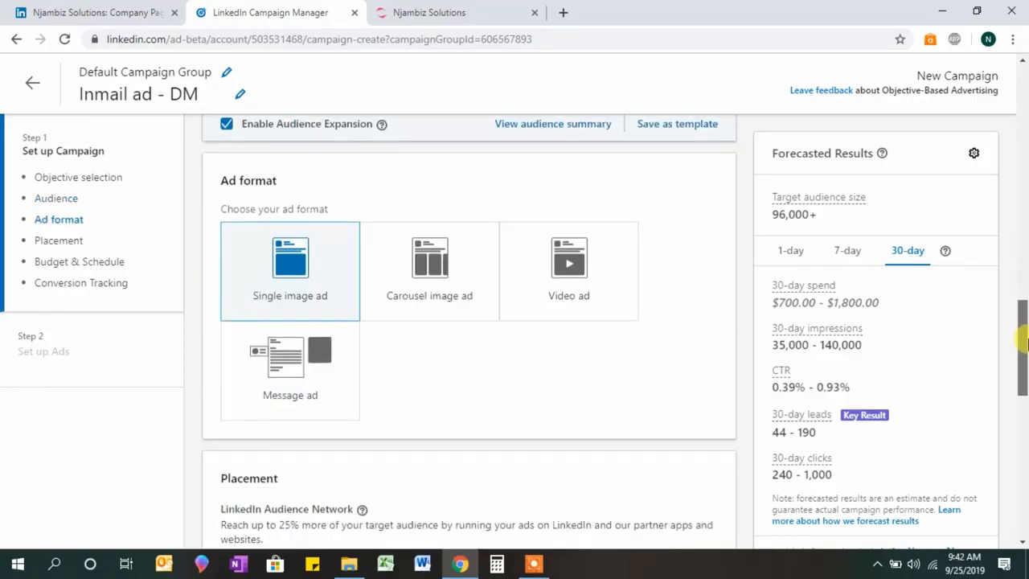
# Choose Message ad as the campaign's ad format and set the daily budget to $10.00.
pyautogui.click(305, 385)
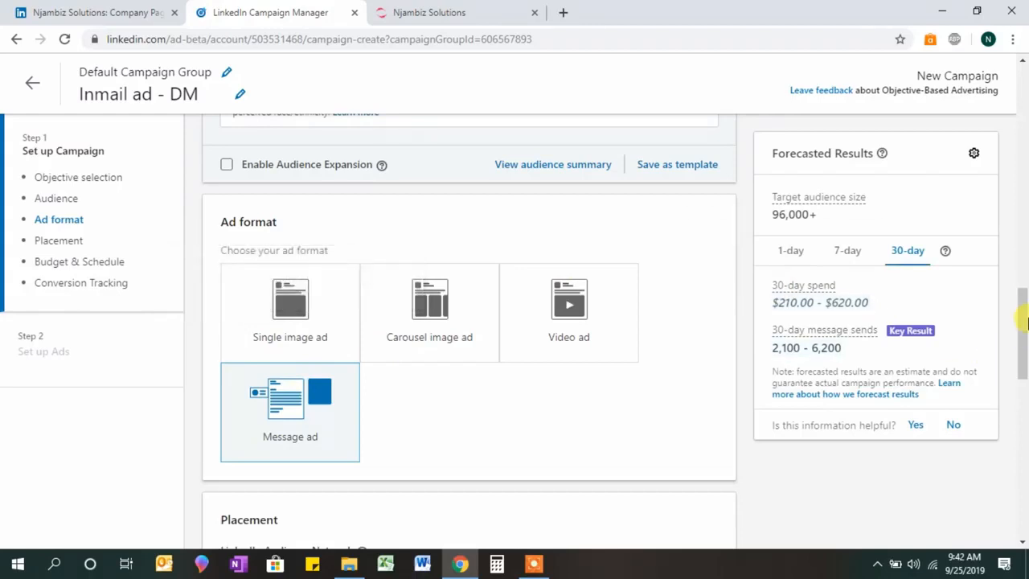
pyautogui.moveTo(1026, 320); pyautogui.dragTo(1026, 385)
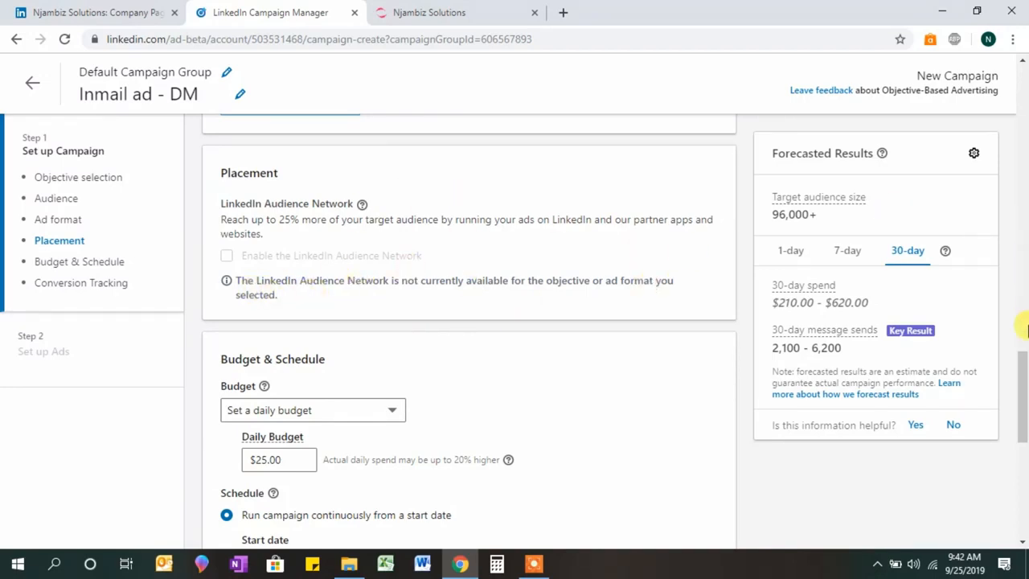
pyautogui.moveTo(1023, 368); pyautogui.dragTo(1023, 375)
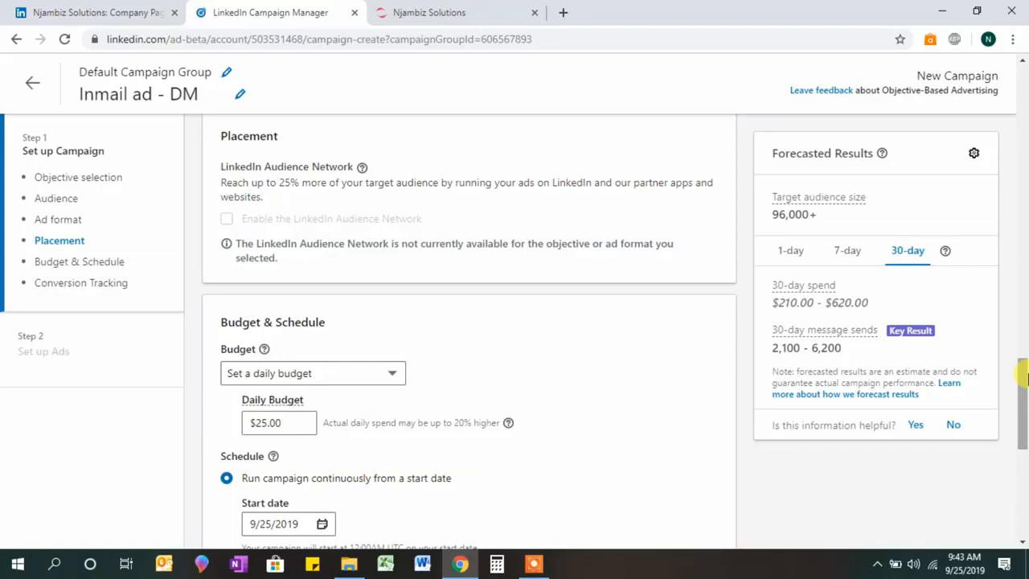
pyautogui.moveTo(1024, 375); pyautogui.dragTo(1025, 410)
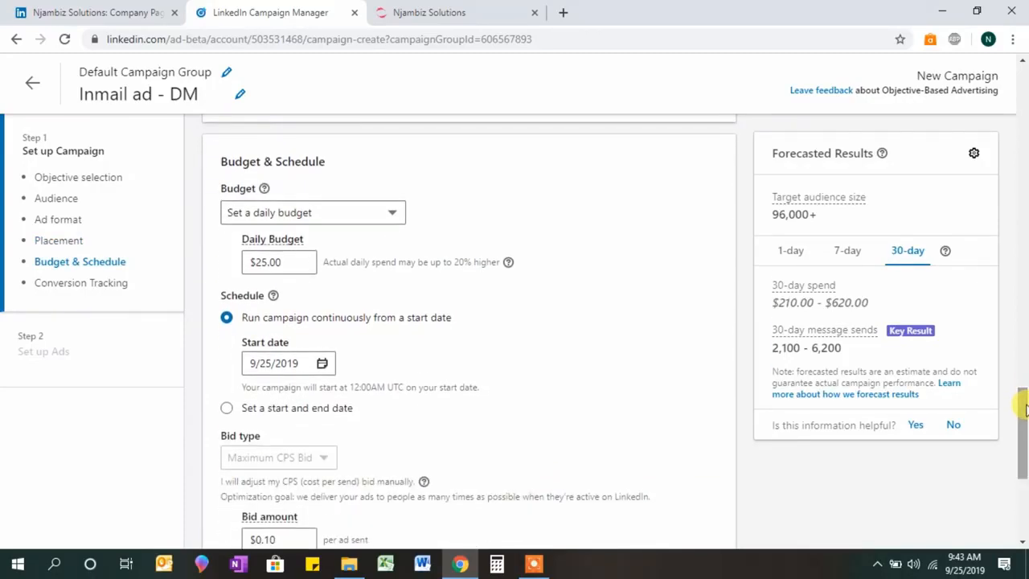
pyautogui.click(269, 262)
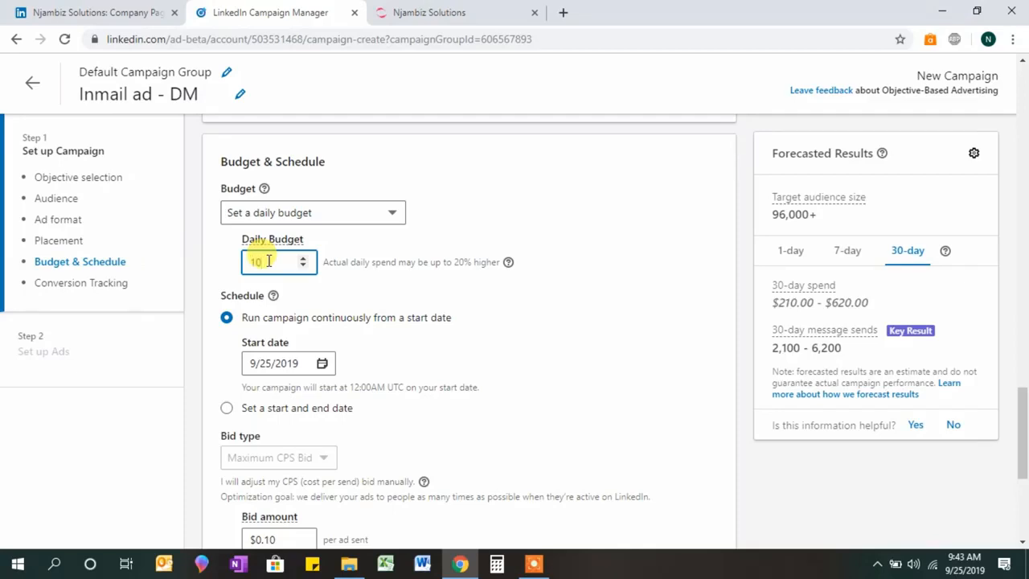
pyautogui.click(436, 299)
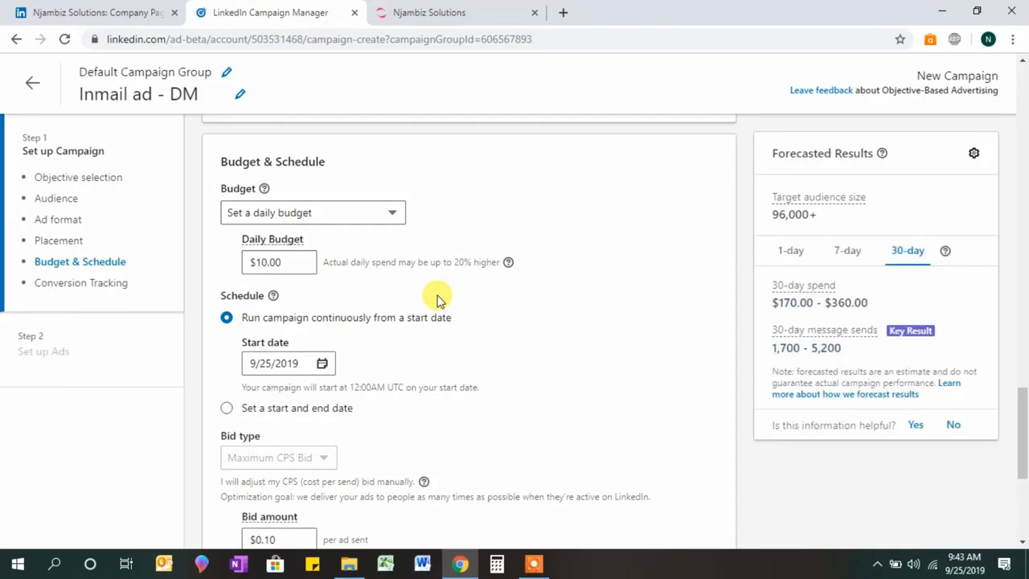
# Schedule the campaign with a start and end date, ending on 9/30/2019.
pyautogui.moveTo(1025, 432); pyautogui.dragTo(1025, 449)
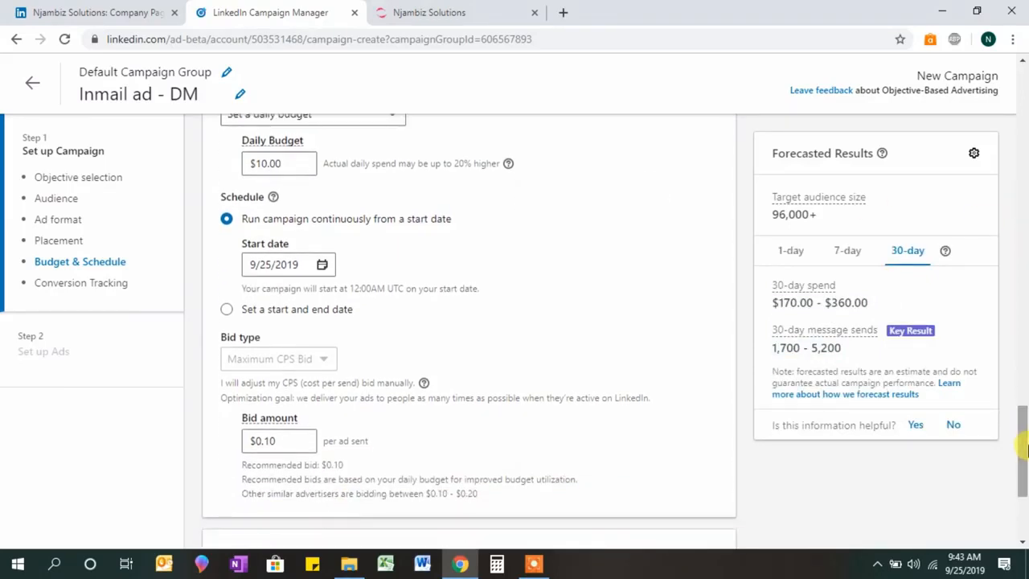
pyautogui.click(228, 309)
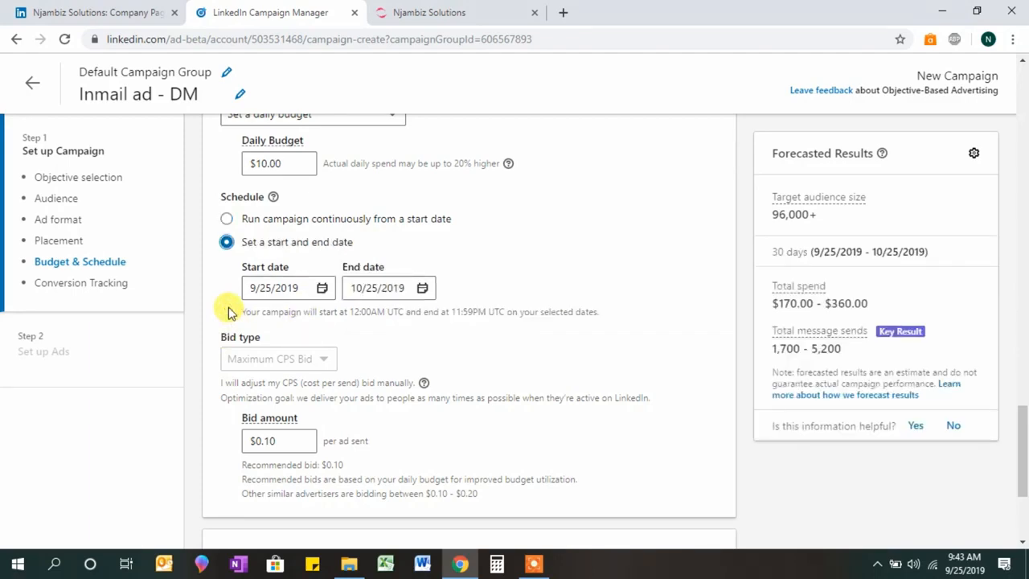
pyautogui.click(405, 288)
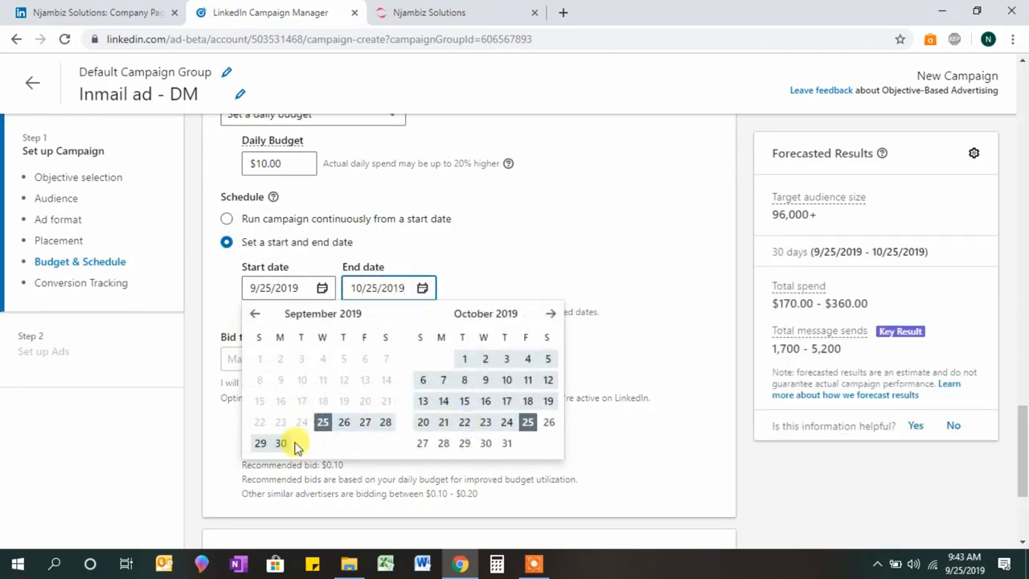
pyautogui.click(466, 360)
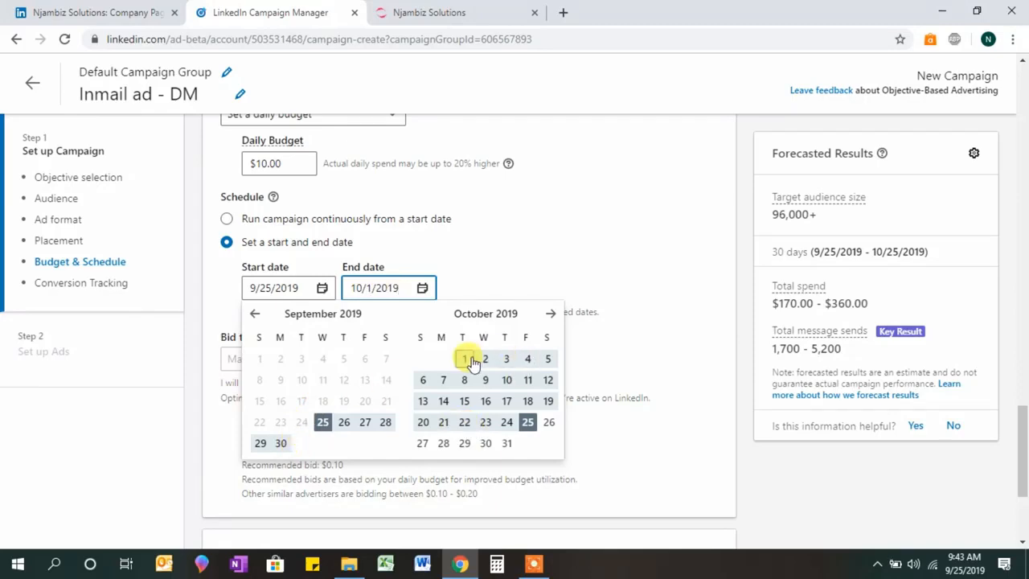
pyautogui.click(424, 287)
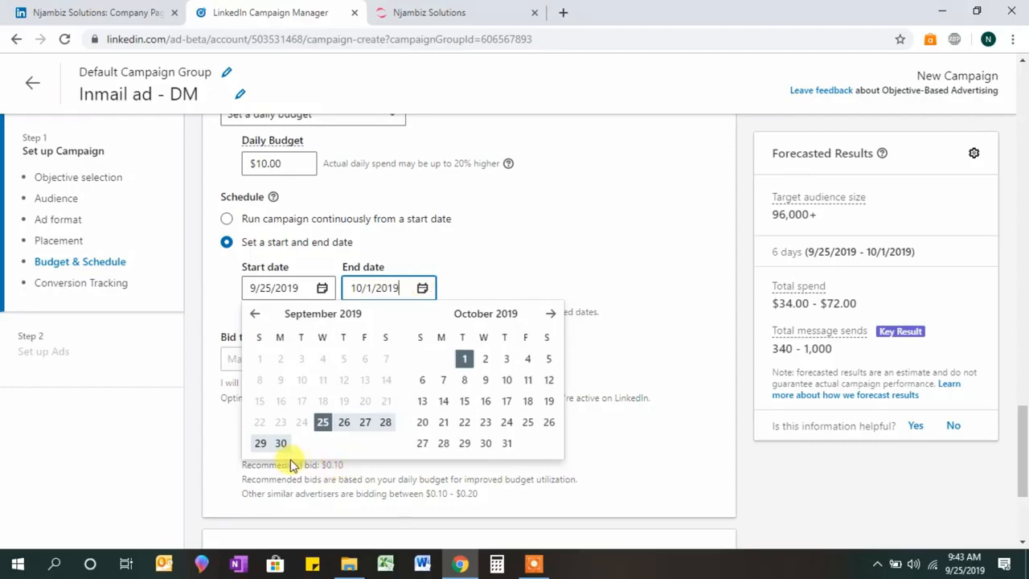
pyautogui.click(281, 444)
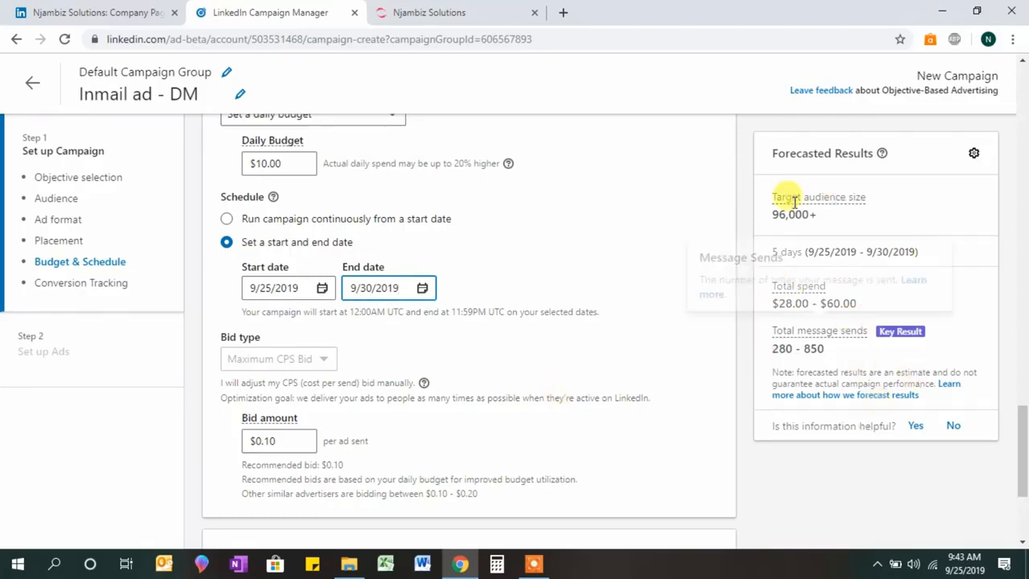
pyautogui.click(922, 291)
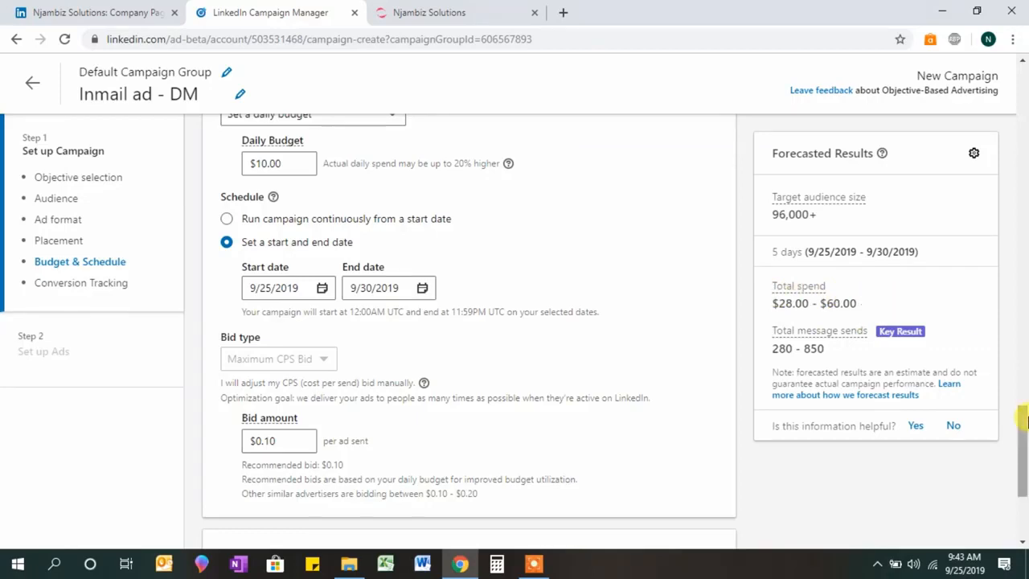
# Set the bid amount to $0.20 per ad sent.
pyautogui.moveTo(1024, 418); pyautogui.dragTo(1025, 439)
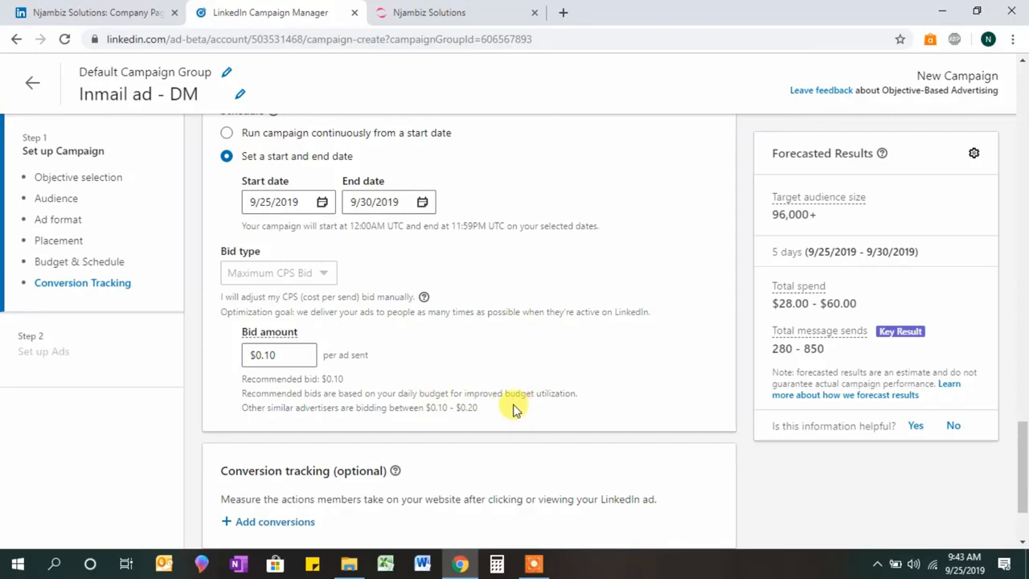
pyautogui.click(265, 354)
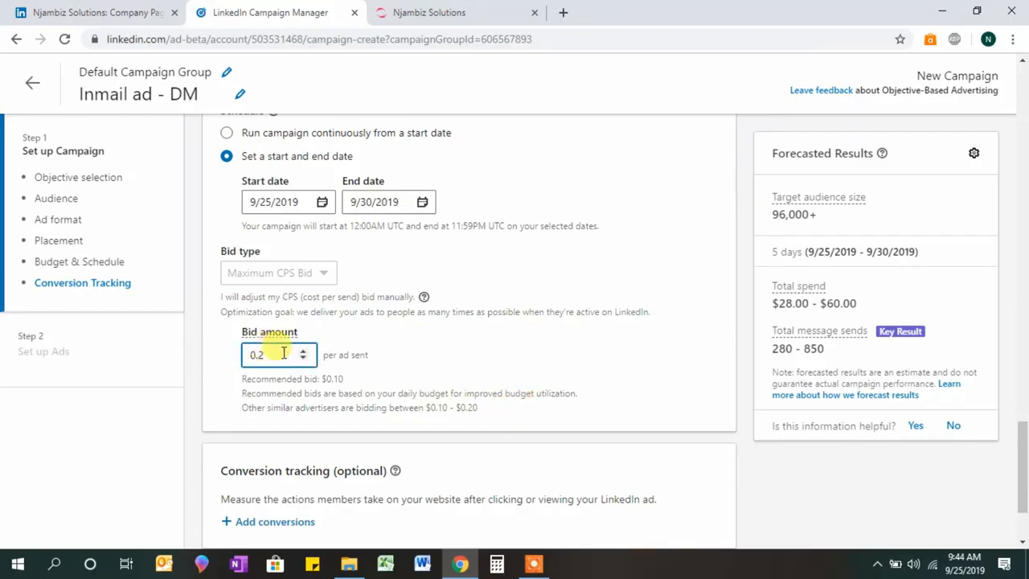
pyautogui.click(448, 354)
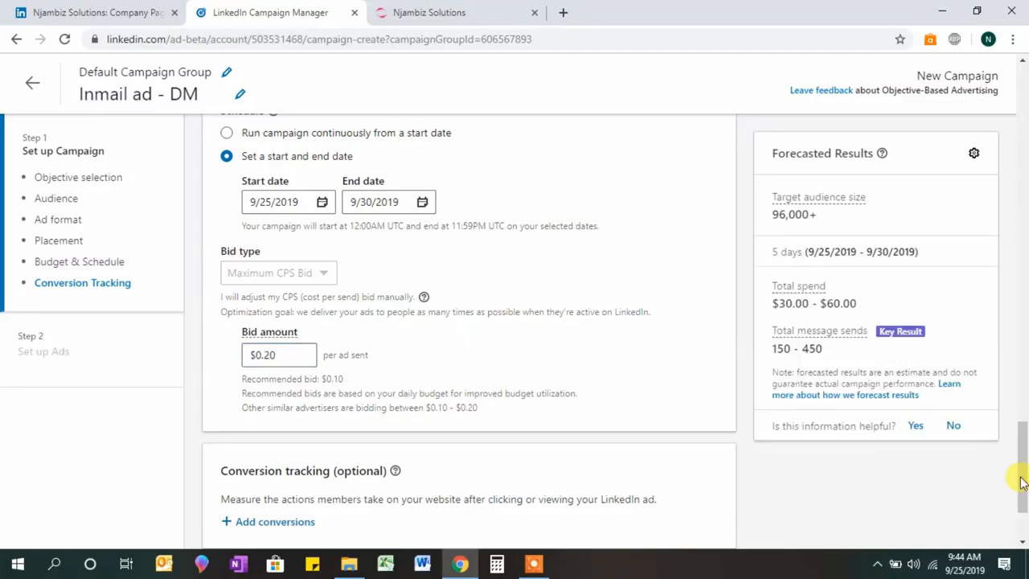
# Save the campaign setup without adding conversion tracking and continue to the ad setup.
pyautogui.moveTo(1025, 438); pyautogui.dragTo(1025, 456)
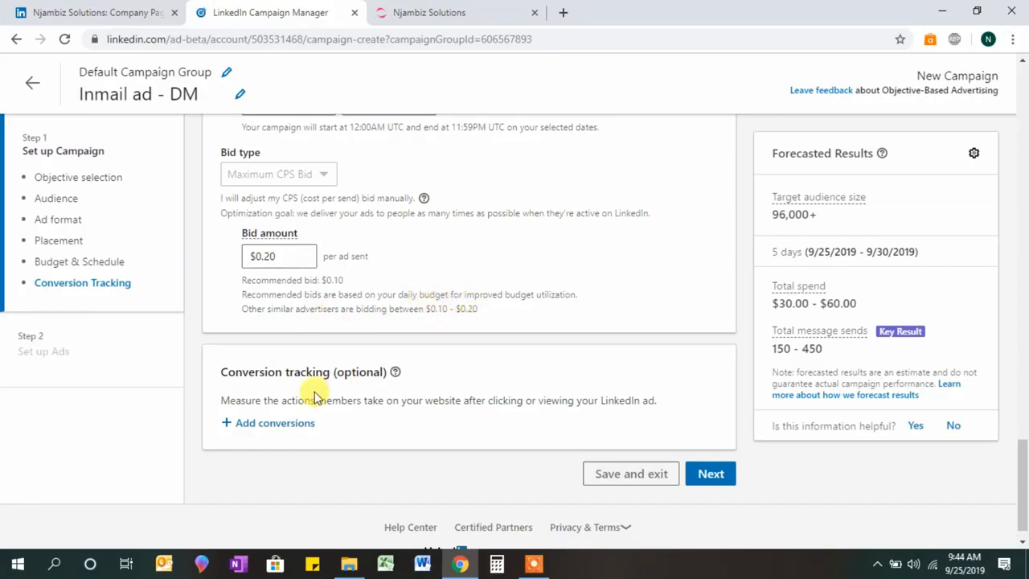
pyautogui.click(722, 486)
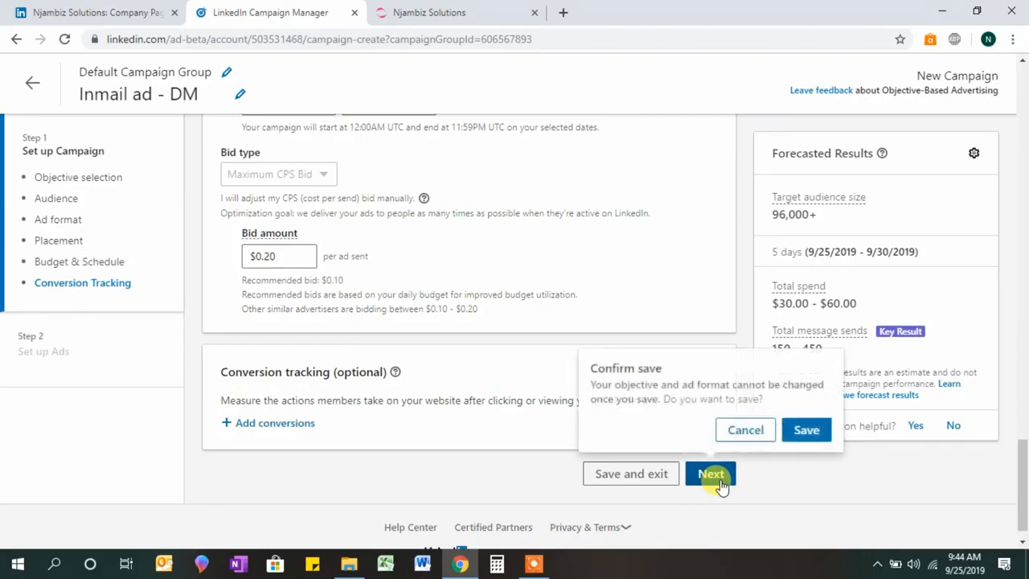
pyautogui.click(807, 431)
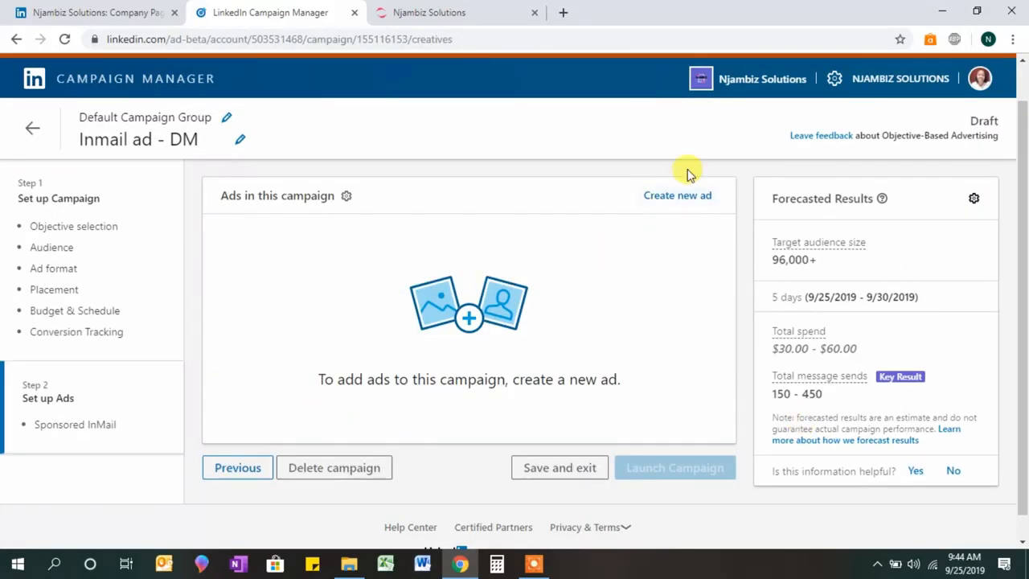
# Create a new ad in the campaign and name it "Web design and DM ad".
pyautogui.click(685, 197)
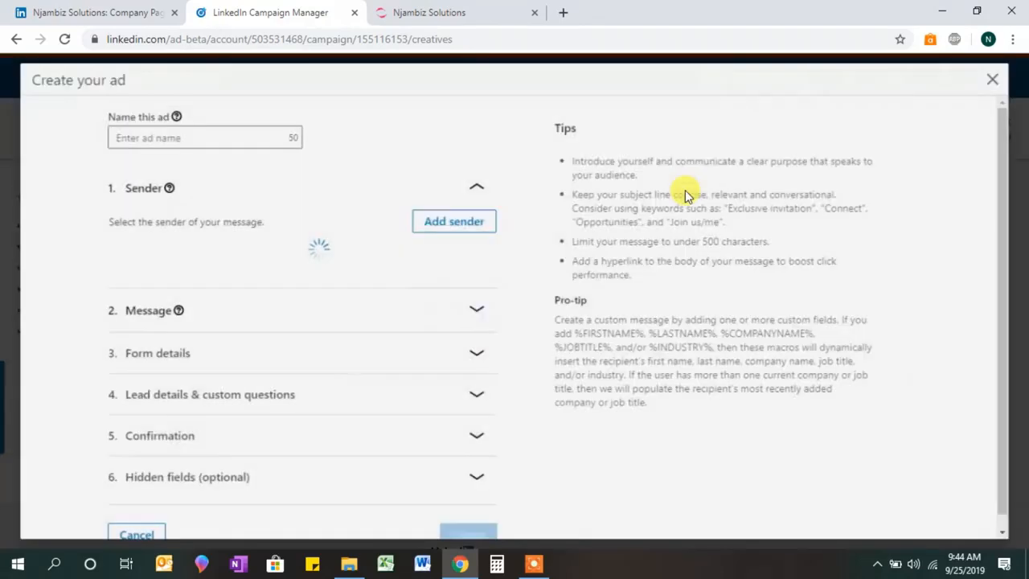
pyautogui.write('Web design and DM ad')
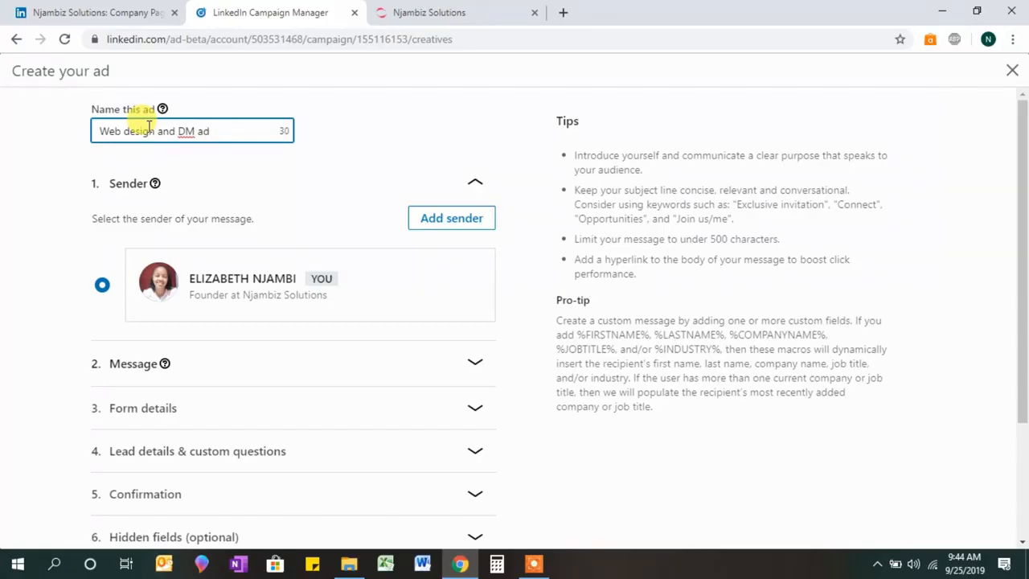
pyautogui.click(391, 138)
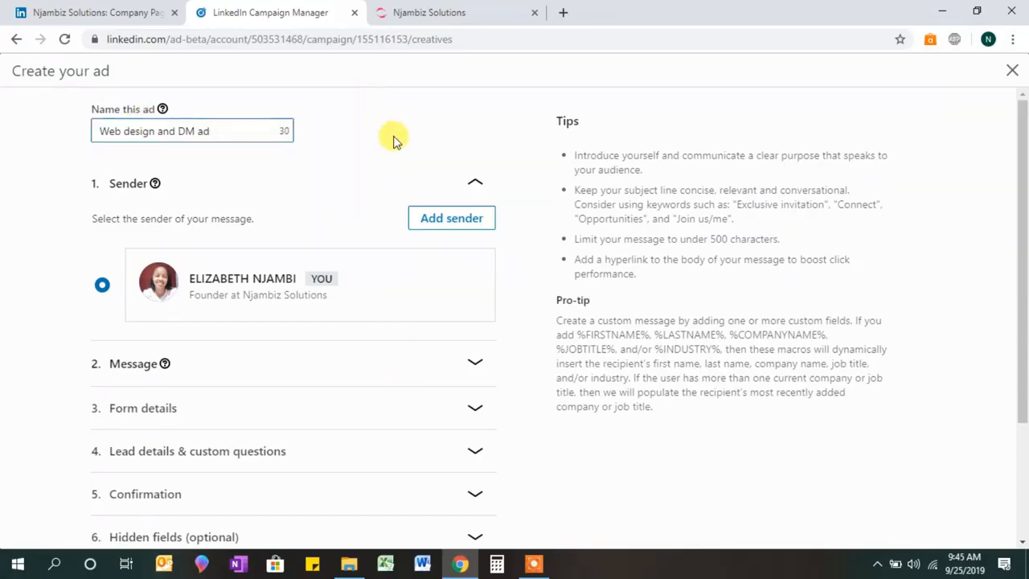
pyautogui.click(454, 220)
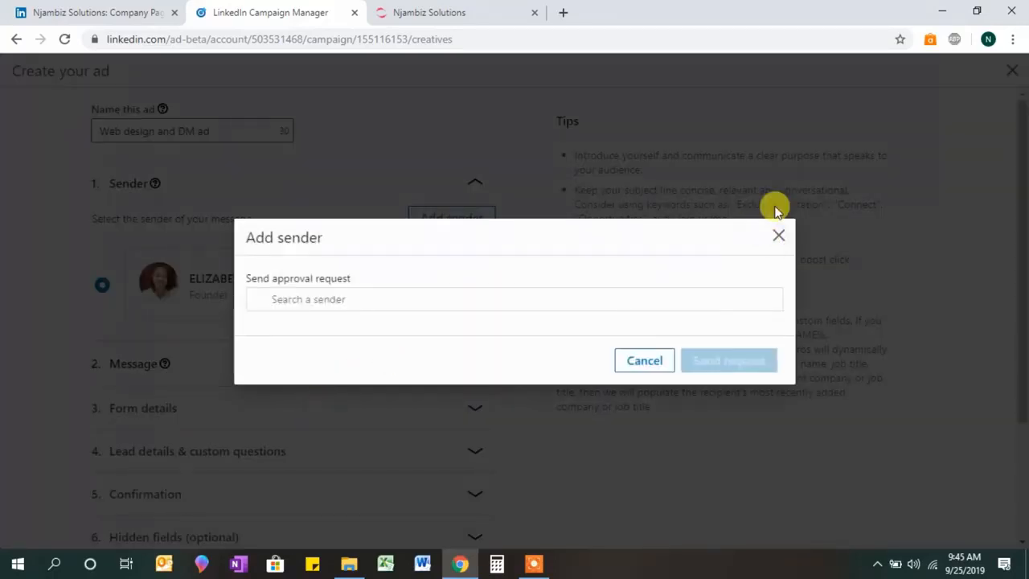
pyautogui.click(310, 299)
pyautogui.write('kevin')
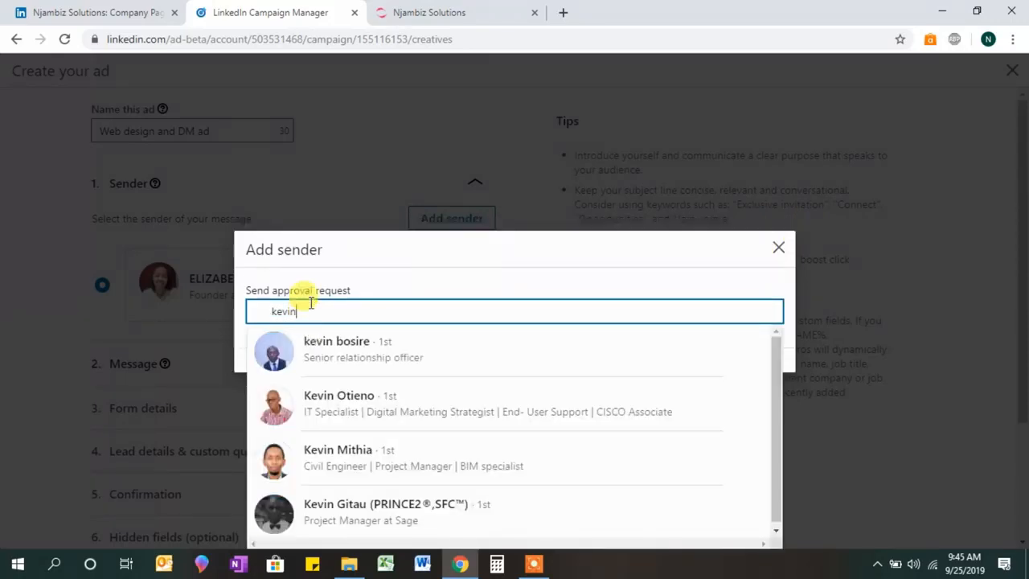
pyautogui.click(506, 462)
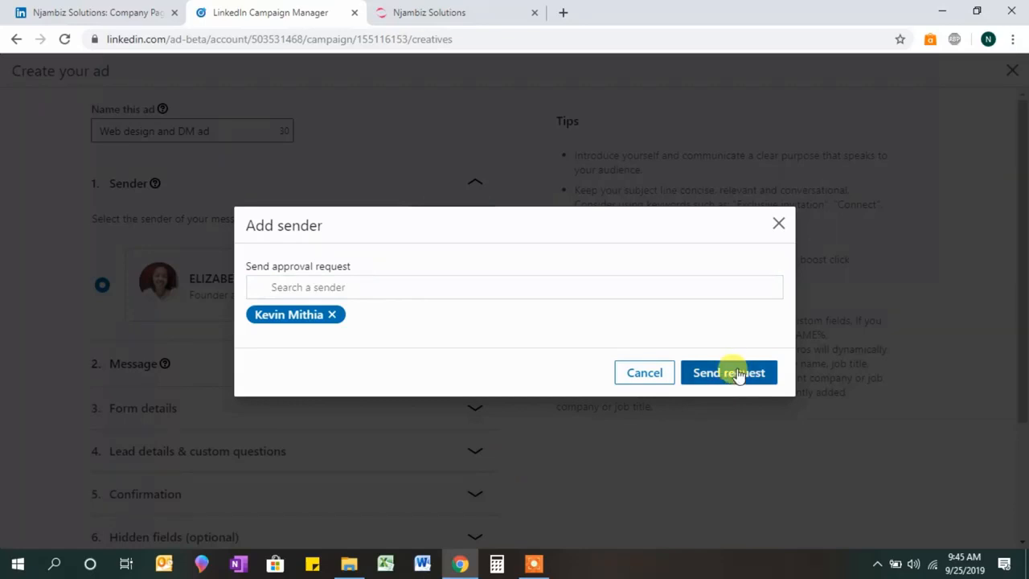
pyautogui.click(332, 315)
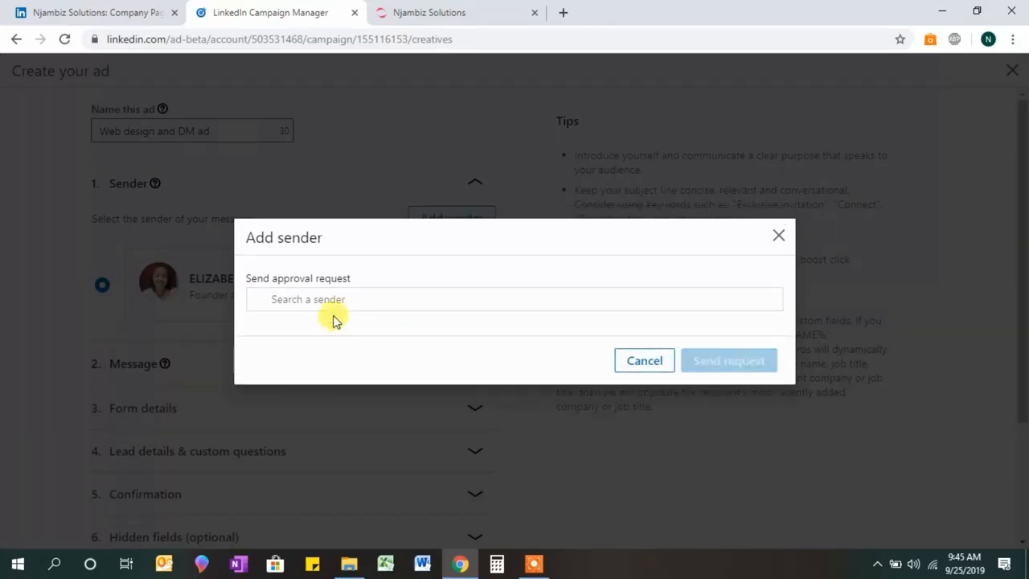
pyautogui.click(780, 235)
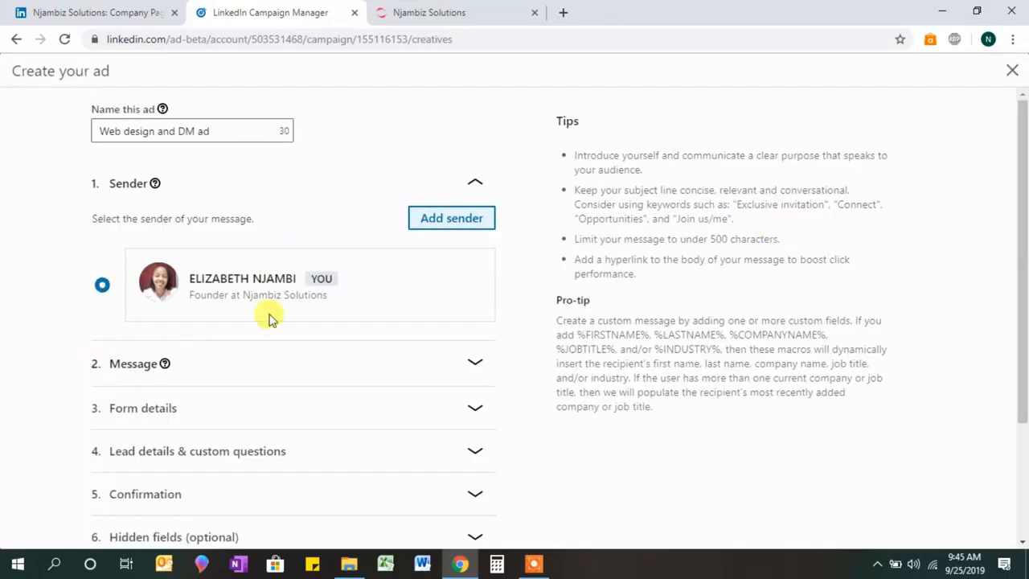
# Open the ad's Message section and enter the subject "Increase your brand visibility online".
pyautogui.scroll(-1, 1027, 219)
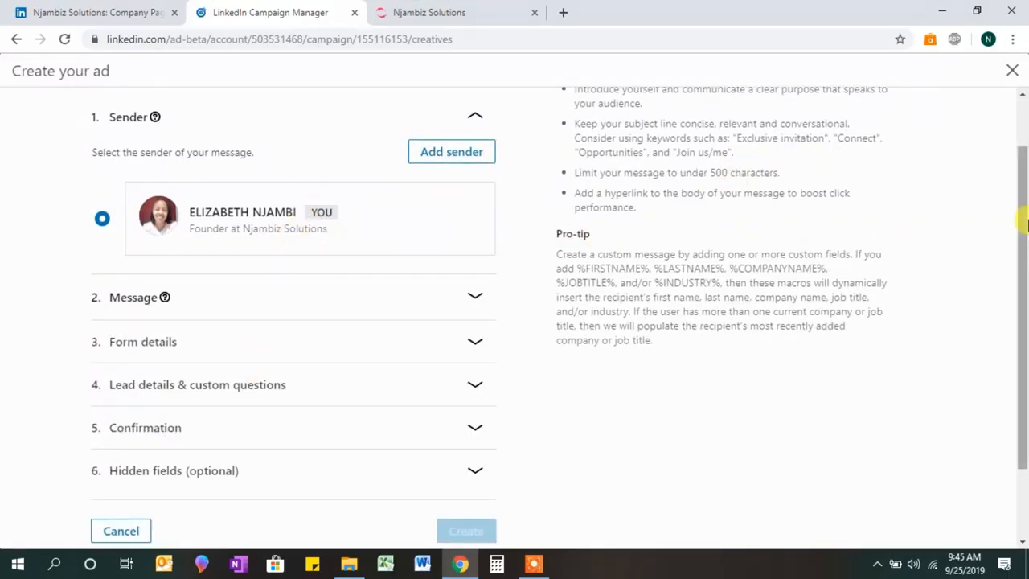
pyautogui.moveTo(1026, 227); pyautogui.dragTo(1026, 273)
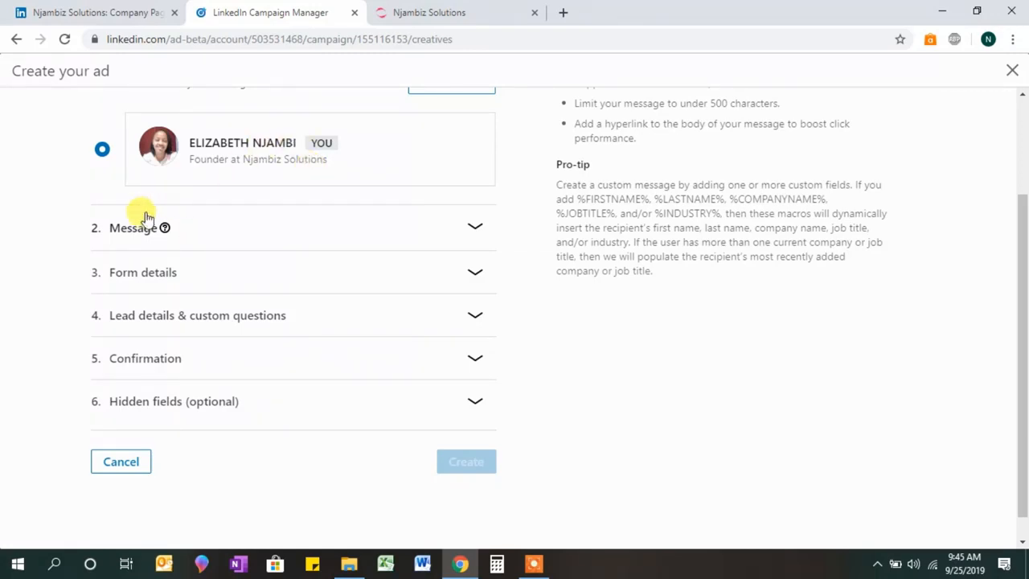
pyautogui.click(481, 227)
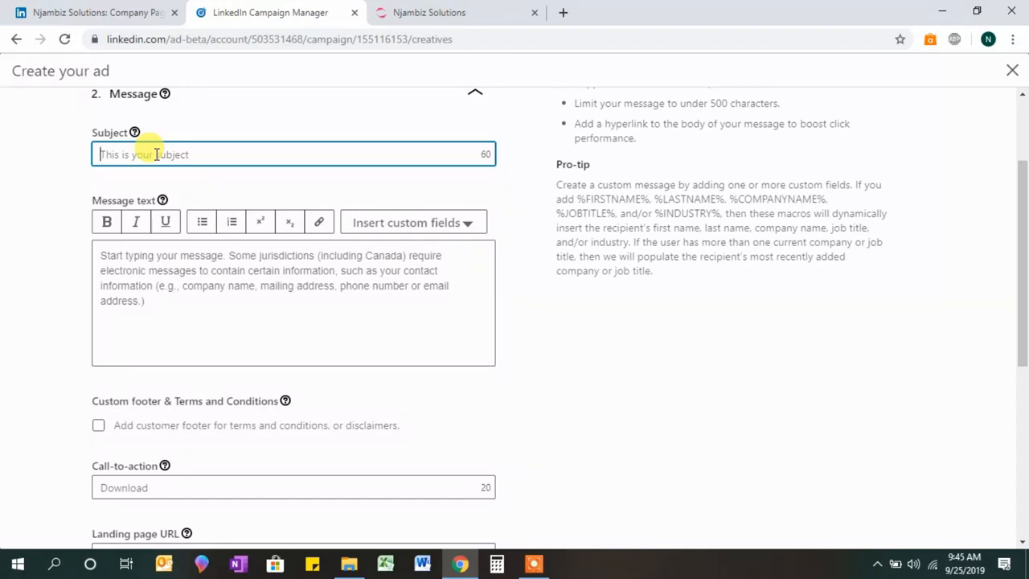
pyautogui.write('Increase your brand awarene')
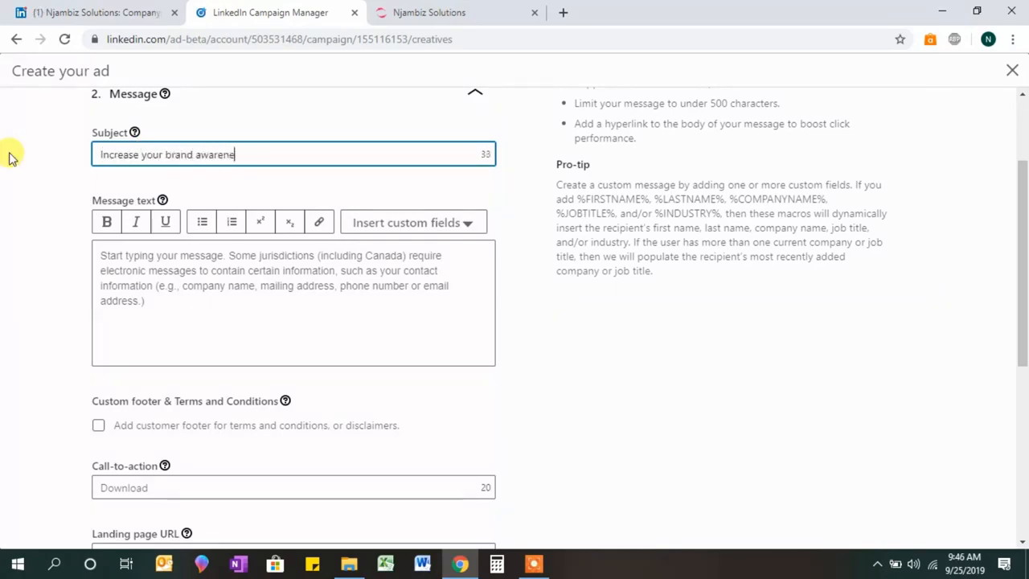
pyautogui.write('ss')
pyautogui.press('BackSpace')
pyautogui.press('BackSpace')
pyautogui.press('BackSpace')
pyautogui.press('BackSpace')
pyautogui.press('BackSpace')
pyautogui.press('BackSpace')
pyautogui.press('BackSpace')
pyautogui.press('BackSpace')
pyautogui.press('BackSpace')
pyautogui.press('BackSpace')
pyautogui.press('BackSpace')
pyautogui.press('BackSpace')
pyautogui.press('BackSpace')
pyautogui.press('BackSpace')
pyautogui.write('rand visibility online')
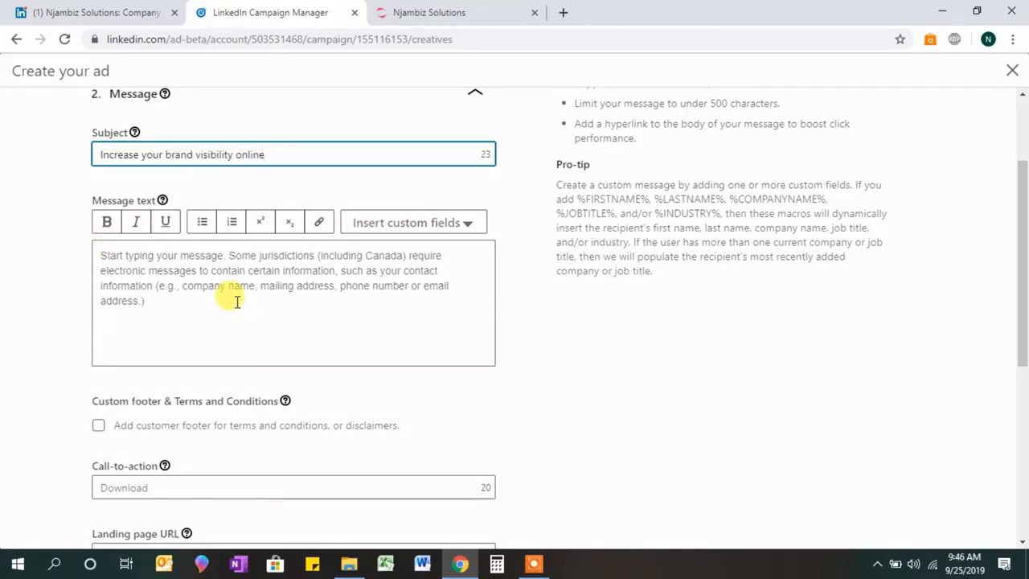
# Begin the ad's message text with "In this current digital era, online brand visibility is paramount.".
pyautogui.click(237, 302)
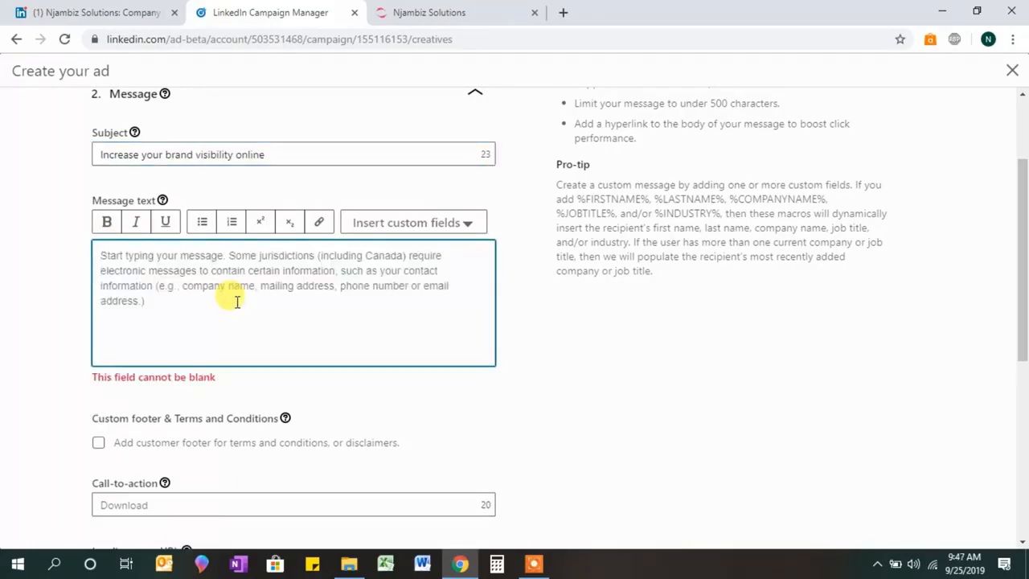
pyautogui.write('In this digital era')
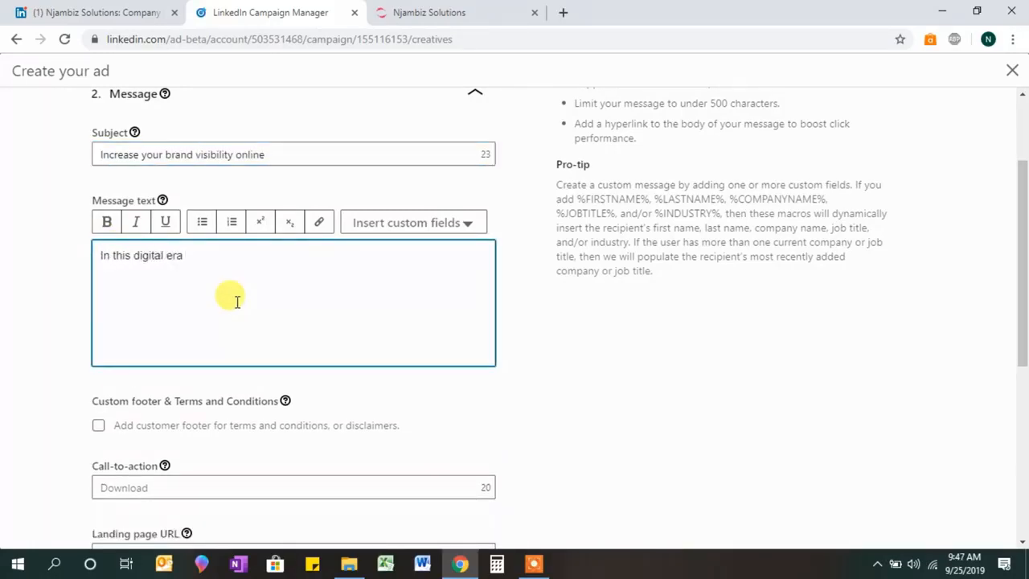
pyautogui.press('BackSpace')
pyautogui.press('BackSpace')
pyautogui.press('BackSpace')
pyautogui.press('BackSpace')
pyautogui.press('BackSpace')
pyautogui.press('BackSpace')
pyautogui.press('BackSpace')
pyautogui.press('BackSpace')
pyautogui.press('BackSpace')
pyautogui.press('BackSpace')
pyautogui.press('BackSpace')
pyautogui.press('BackSpace')
pyautogui.write('current digital era')
pyautogui.press('BackSpace')
pyautogui.press('BackSpace')
pyautogui.press('BackSpace')
pyautogui.press('BackSpace')
pyautogui.press('BackSpace')
pyautogui.press('BackSpace')
pyautogui.press('BackSpace')
pyautogui.press('BackSpace')
pyautogui.press('BackSpace')
pyautogui.press('BackSpace')
pyautogui.press('BackSpace')
pyautogui.press('BackSpace')
pyautogui.press('BackSpace')
pyautogui.write('t digital era, online')
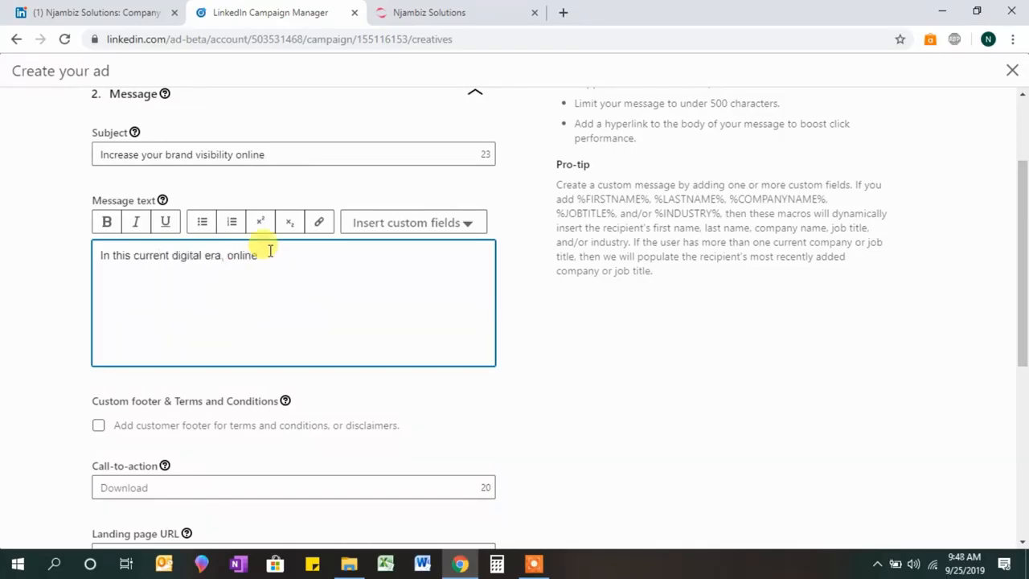
pyautogui.write(' brand visibility is paramount. Let ')
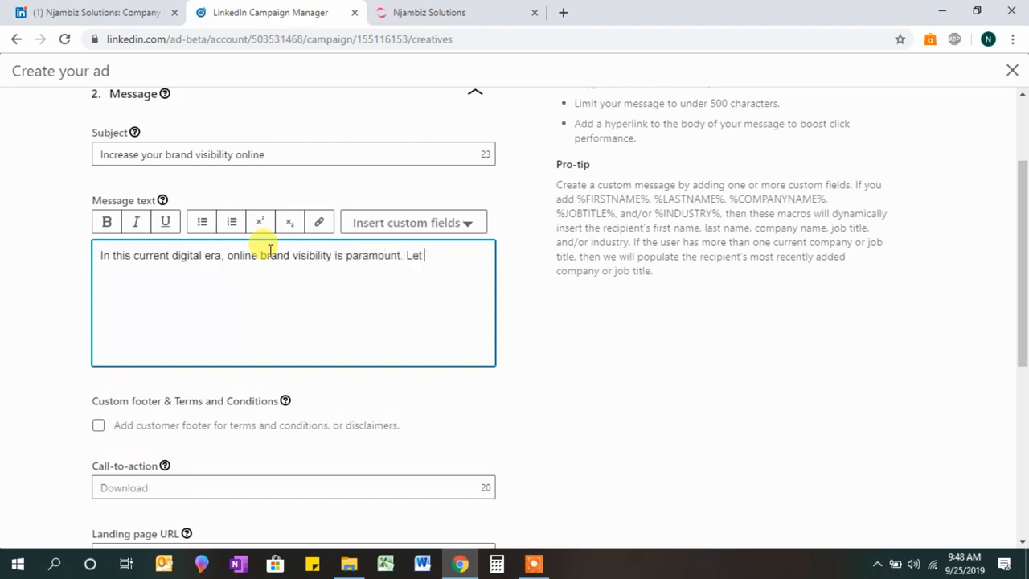
# Continue the opening paragraph with "Let your customers find you fast and easily through a strong online presence.".
pyautogui.write('your customers find you fast and easil')
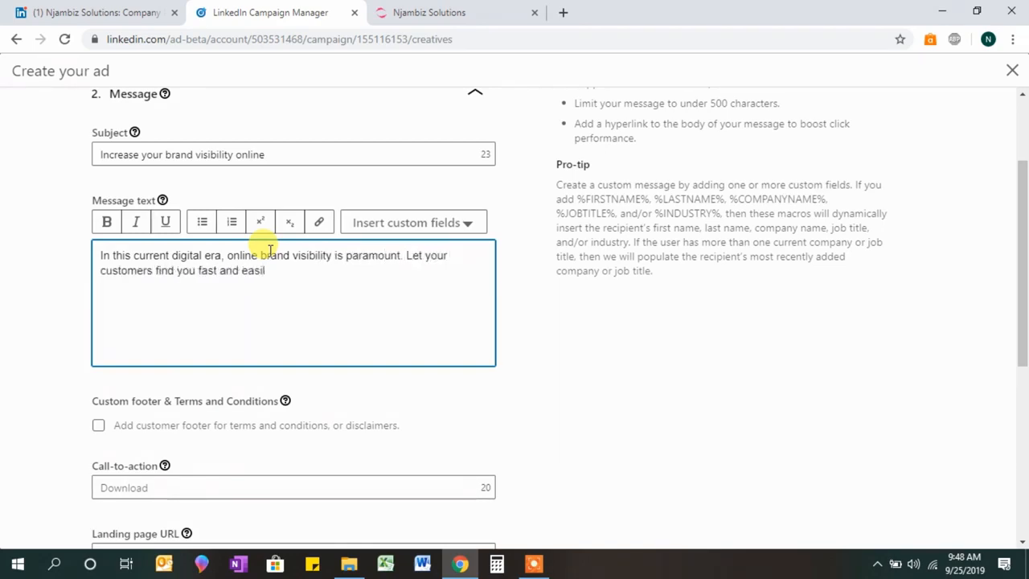
pyautogui.write('y through a strong online')
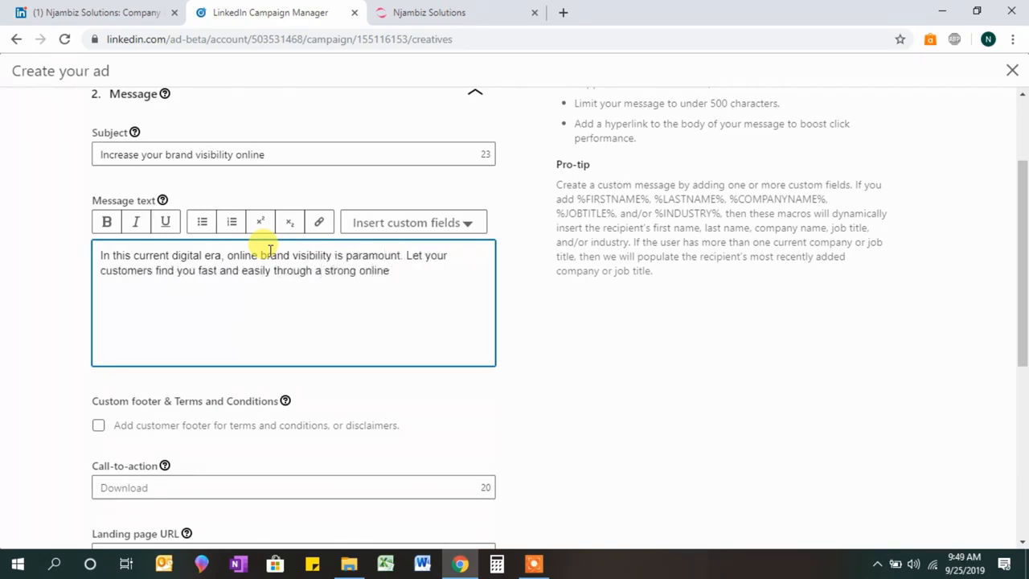
pyautogui.write(' presence. To')
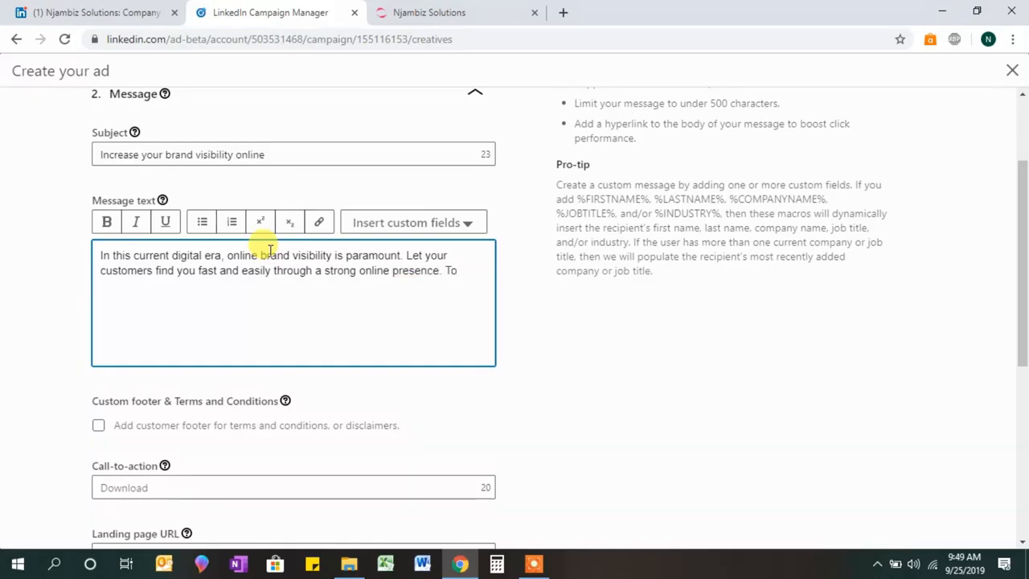
# Complete the opening paragraph with "To help you achieve this, Njambiz Solutions offers you 4 key services at incredibly affordable rates that you will not find anywhere else!".
pyautogui.write(' help you achieve this, Njambiz Solutions offers you 4 key se')
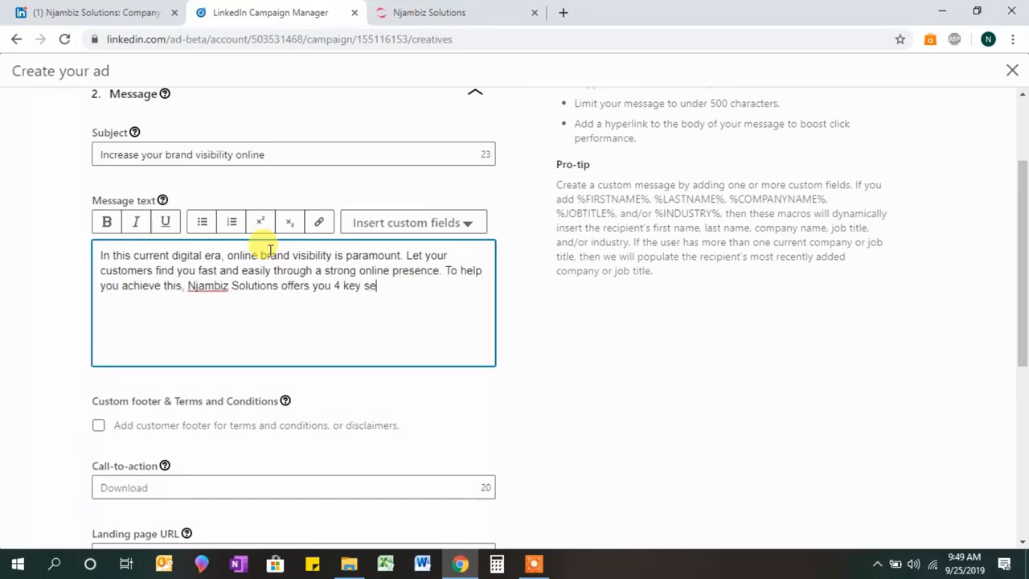
pyautogui.write('rvices at incredibly affordable rates that you will not find anywhere else!')
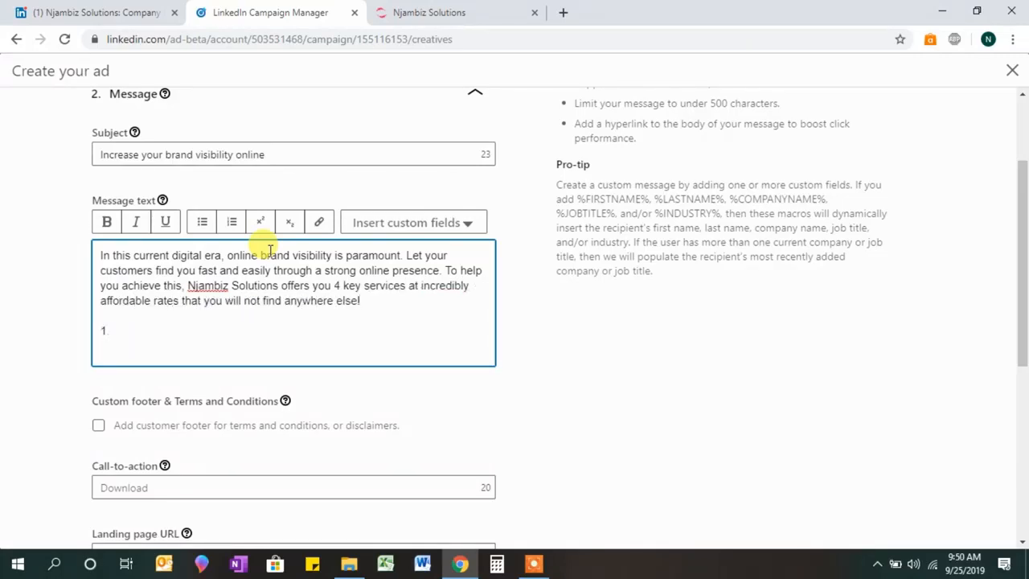
# Below the opening paragraph, add a bold numbered list of Website Development, Digital Marketing, Branding and Search Engine Optimization.
pyautogui.hotkey('ctrl', 'b')
pyautogui.write('Website Development')
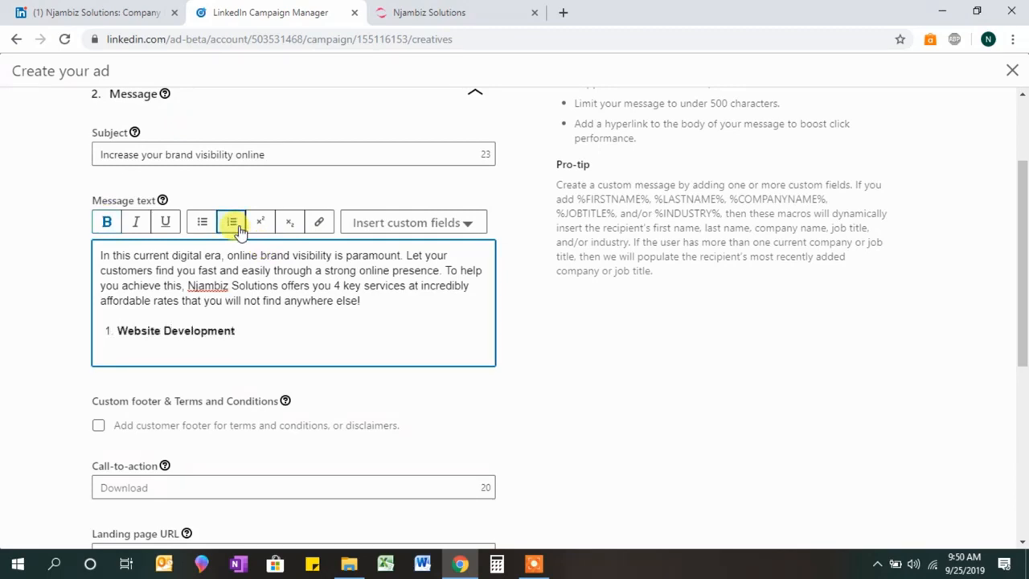
pyautogui.press('Return')
pyautogui.write('Digital Marketing')
pyautogui.press('Return')
pyautogui.write('Bran')
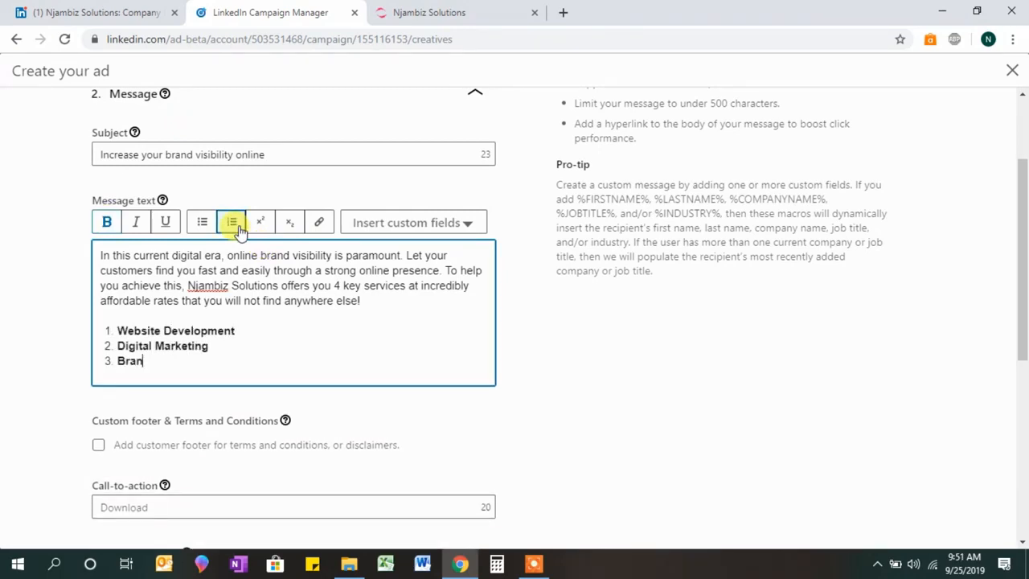
pyautogui.write('ding')
pyautogui.press('Return')
pyautogui.write('Search Engine Optimization')
# Insert blank lines after the Website Development and Digital Marketing items to space out the services.
pyautogui.click(271, 332)
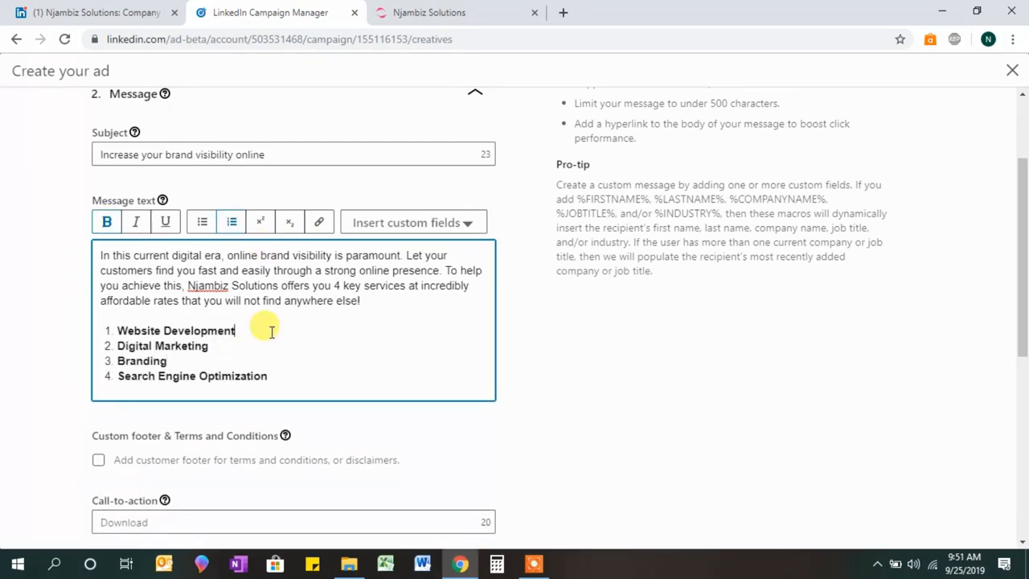
pyautogui.press('Return')
pyautogui.press('Return')
pyautogui.click(106, 222)
pyautogui.click(211, 370)
pyautogui.press('Return')
pyautogui.press('Return')
# Replace the automatic list numbering of the four services with plain typed numbers "1." to "4.".
pyautogui.click(119, 371)
pyautogui.press('BackSpace')
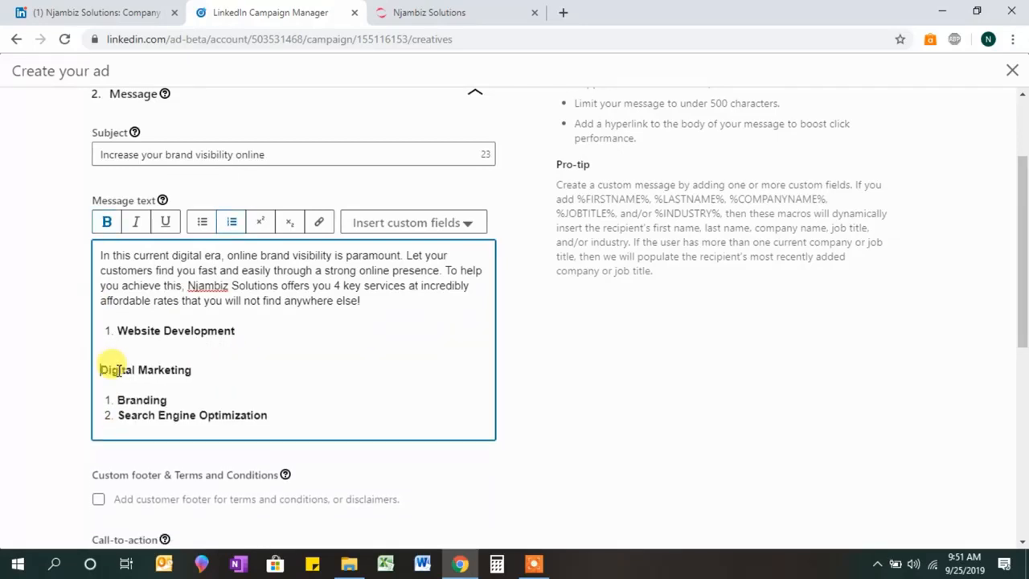
pyautogui.write('2.')
pyautogui.click(119, 330)
pyautogui.press('BackSpace')
pyautogui.press('BackSpace')
pyautogui.press('Return')
pyautogui.write('1.')
pyautogui.click(118, 391)
pyautogui.press('BackSpace')
pyautogui.write('3.')
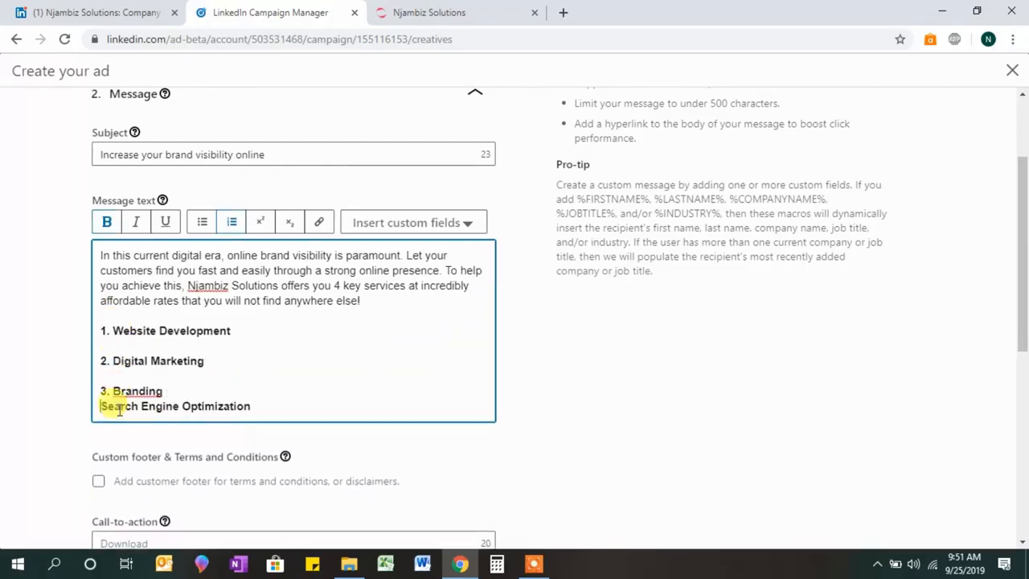
pyautogui.press('Return')
pyautogui.write('4.')
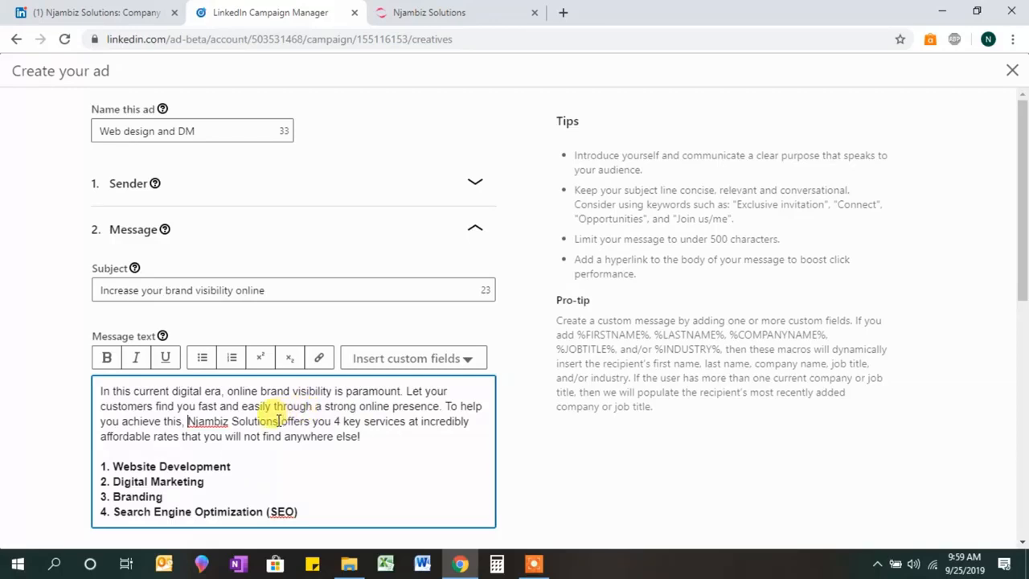
pyautogui.moveTo(278, 421); pyautogui.dragTo(187, 422)
pyautogui.click(319, 357)
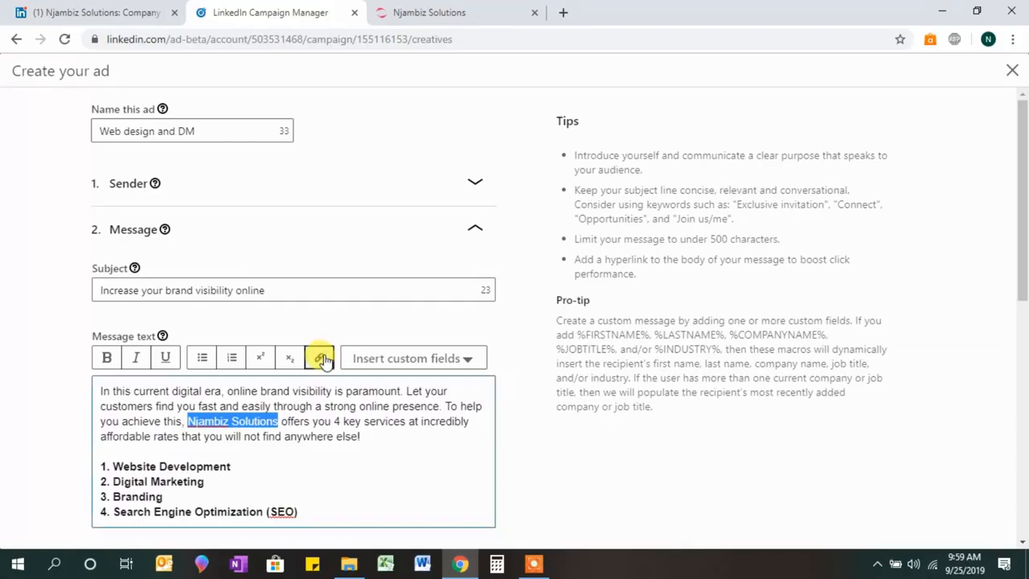
pyautogui.click(391, 282)
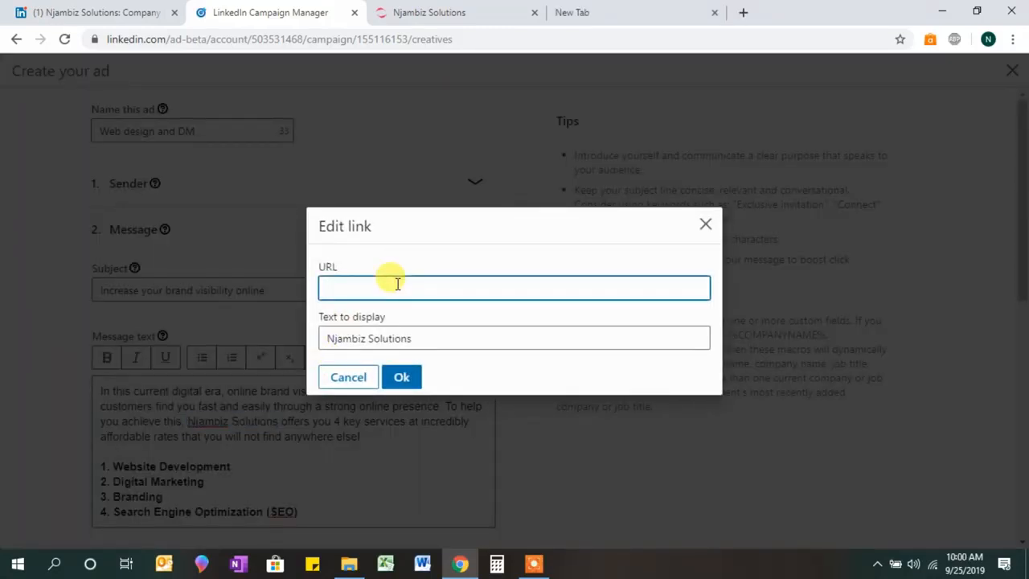
pyautogui.write('http://njambiz.co.ke/')
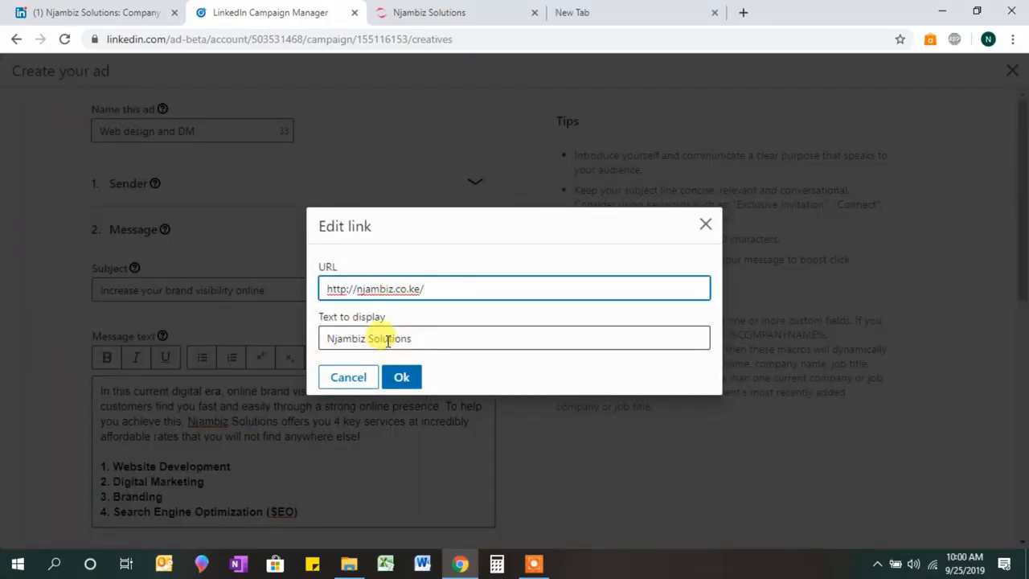
pyautogui.click(406, 378)
pyautogui.click(356, 475)
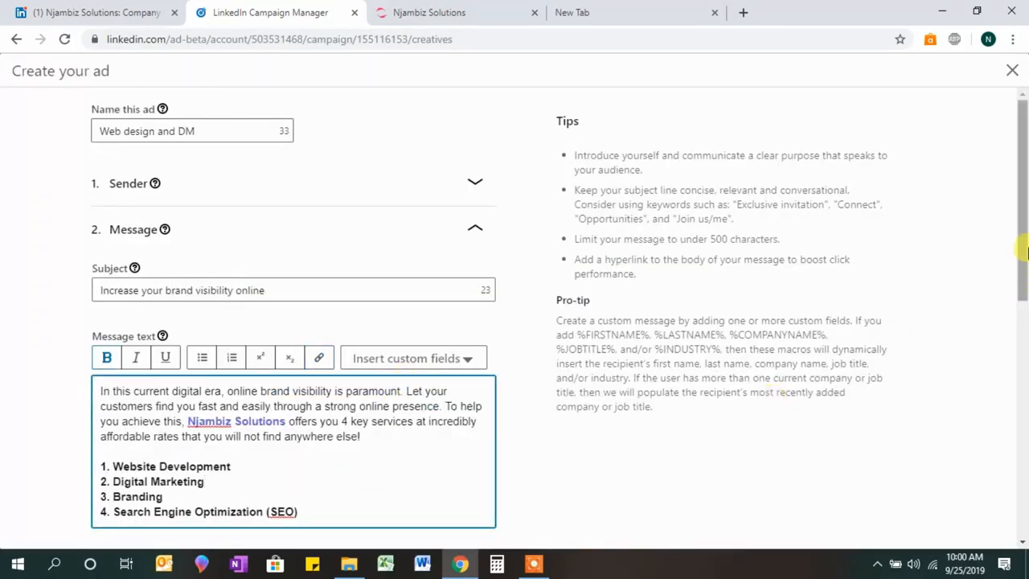
# Insert "with a wealth of knowledge and experience" after "affordable rates" in the opening paragraph.
pyautogui.scroll(-1, 1023, 245)
pyautogui.click(183, 344)
pyautogui.write('and a wealth of knowledge and experience')
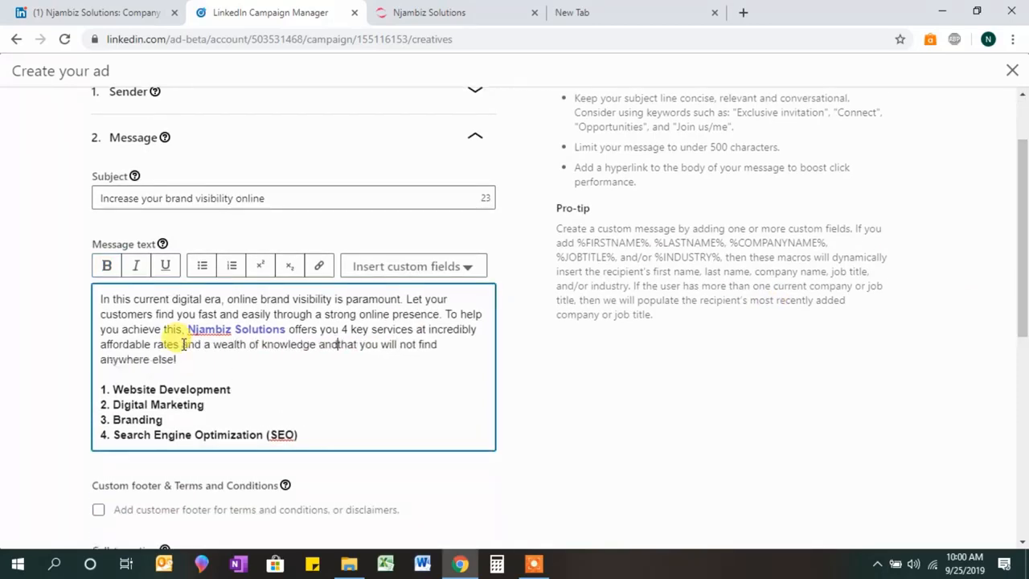
pyautogui.doubleClick(190, 344)
pyautogui.write('with')
# Under Website Development, add "We offer simple, elegant and functional website design from as low as KES. 20,000" in regular weight.
pyautogui.click(232, 389)
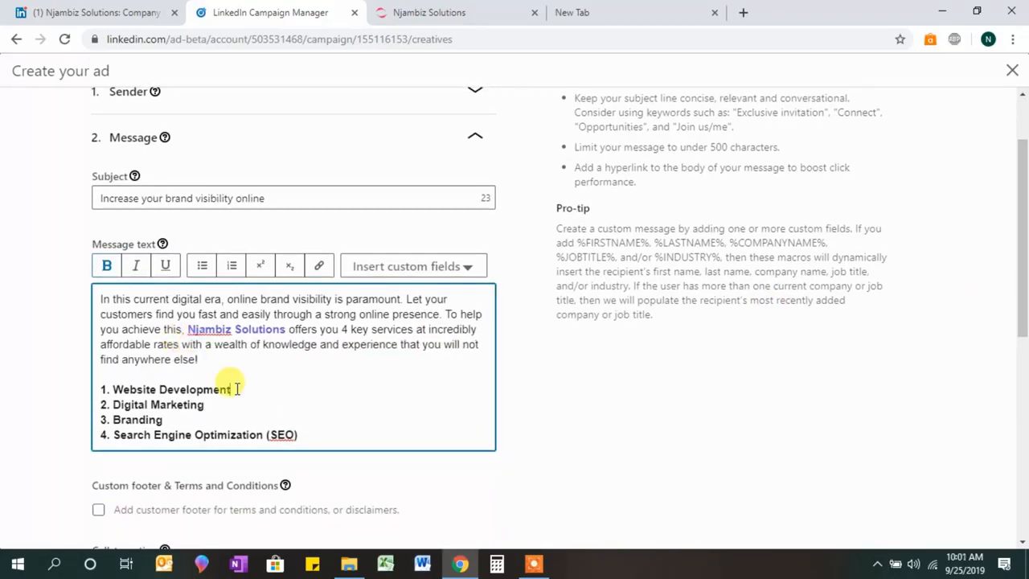
pyautogui.press('Return')
pyautogui.write('We offer website development')
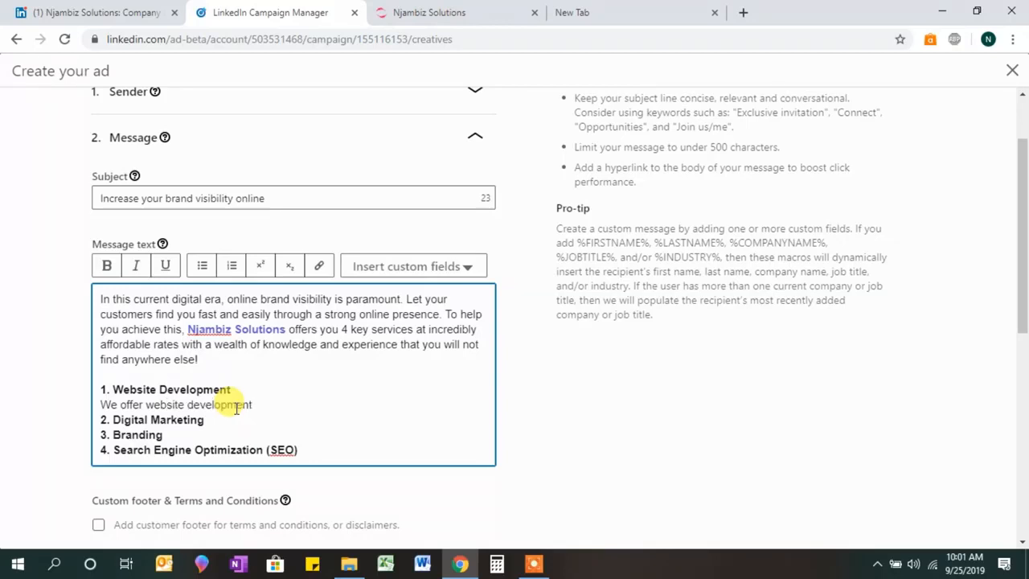
pyautogui.hotkey('ctrl', 'BackSpace')
pyautogui.hotkey('ctrl', 'BackSpace')
pyautogui.write('simple, cl')
pyautogui.write('elegant and func')
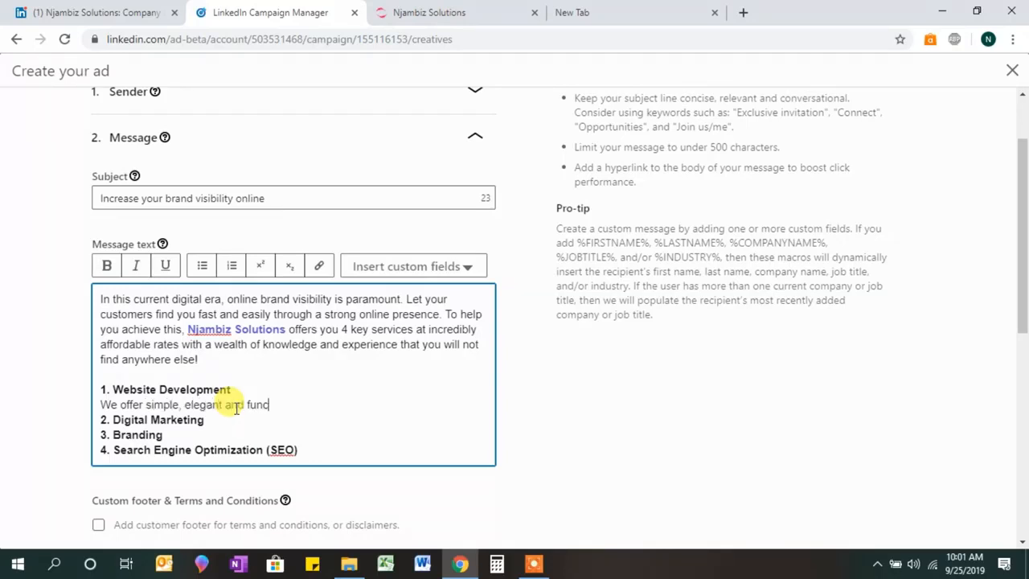
pyautogui.write('tional website design from as low as KES. 20,000')
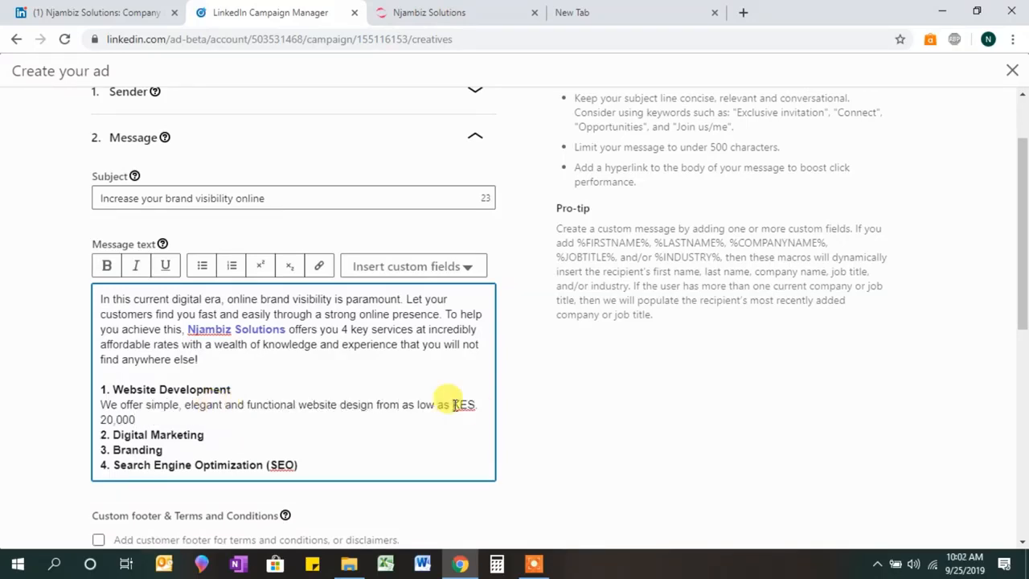
# Make "KES. 20,000" bold and finish the sentence with "depending on the functionality required." in regular weight, followed by a blank line.
pyautogui.moveTo(453, 404); pyautogui.dragTo(137, 419)
pyautogui.click(107, 266)
pyautogui.click(171, 419)
pyautogui.hotkey('ctrl', 'b')
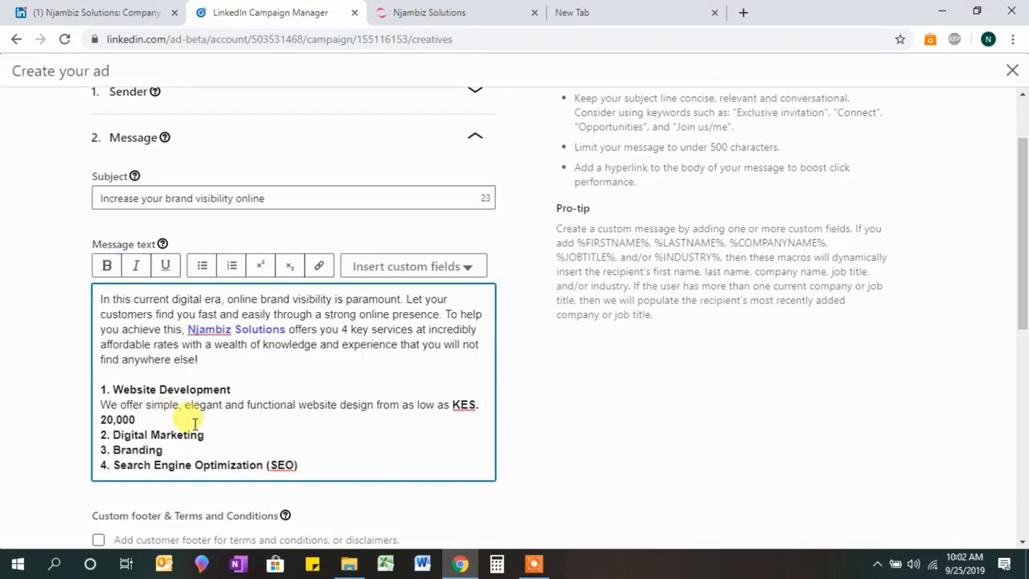
pyautogui.write('depending on the functionality required')
pyautogui.press('Return')
# Under Digital Marketing, add "Our digital marketing solutions allow you to reach your target customer wherever they may be as we have reached you from as low as".
pyautogui.click(211, 450)
pyautogui.press('Return')
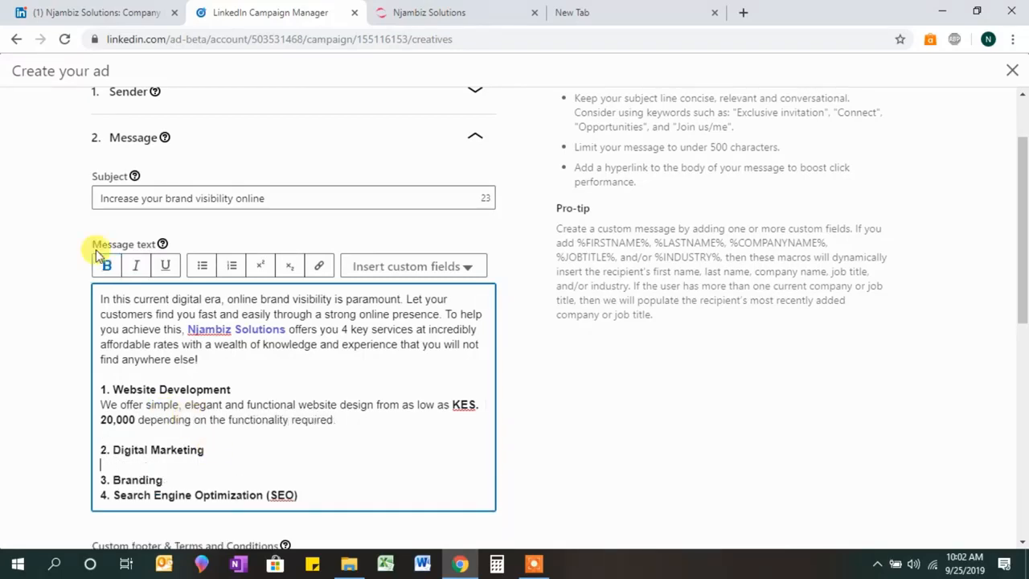
pyautogui.click(107, 267)
pyautogui.write('Our digital marketing sol')
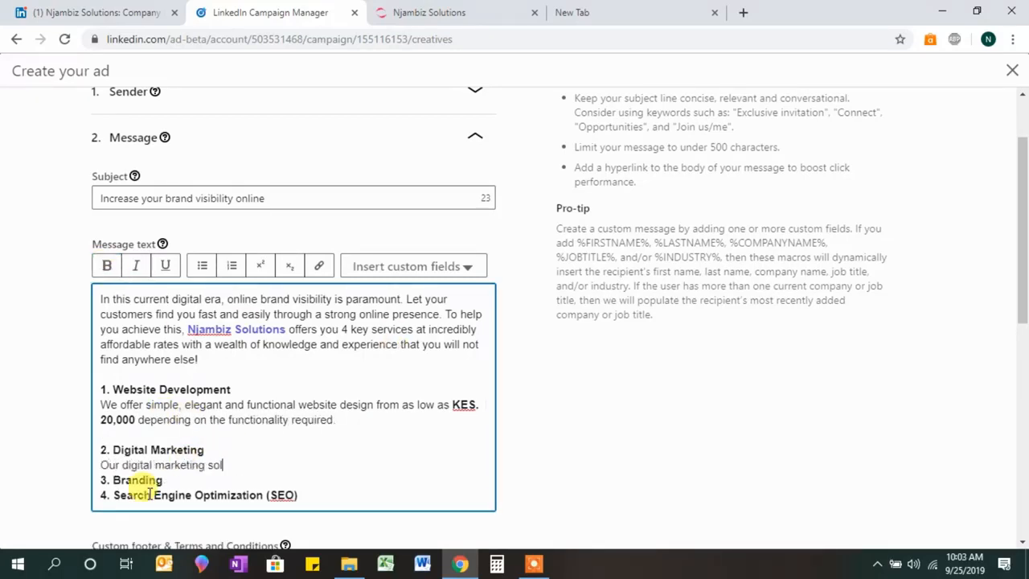
pyautogui.write('utions range low you to reach your target customer ')
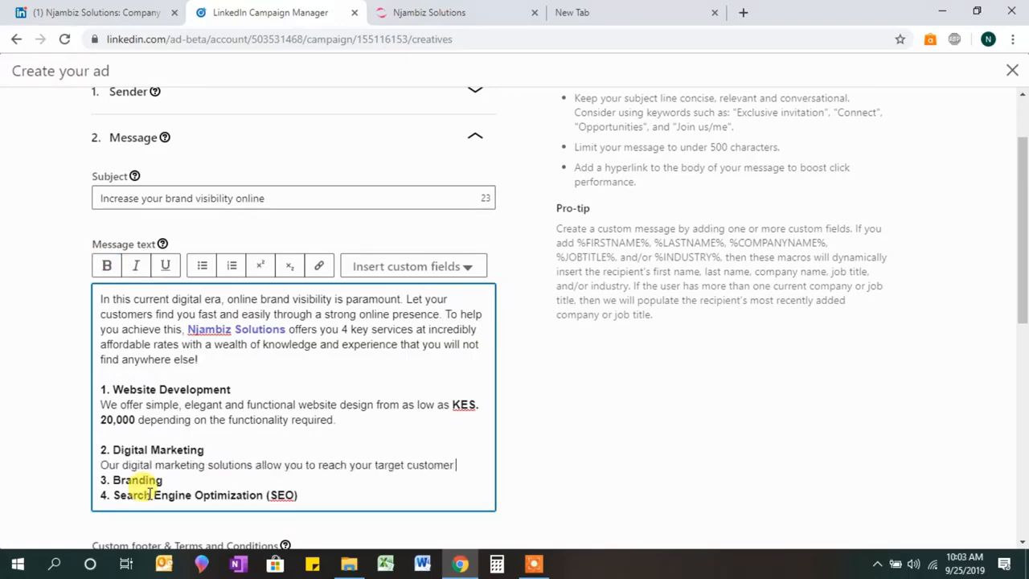
pyautogui.write('wherever they may be as we have reached you from as low as')
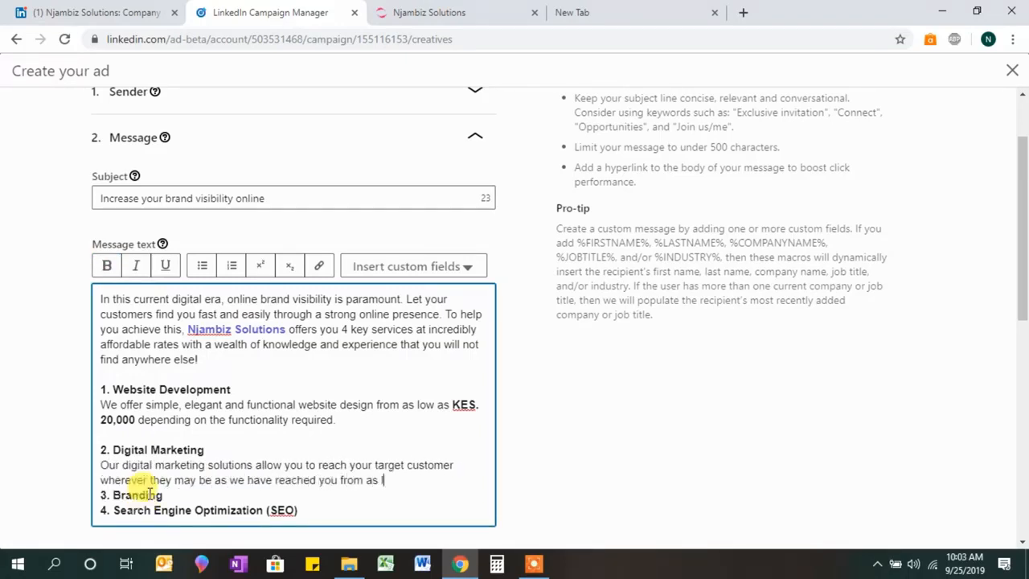
# Finish the Digital Marketing description with bold "KES. 16,000 per month" and regular "depending on your marketing needs and platforms used.".
pyautogui.click(107, 268)
pyautogui.write('KES. 16,000 per month')
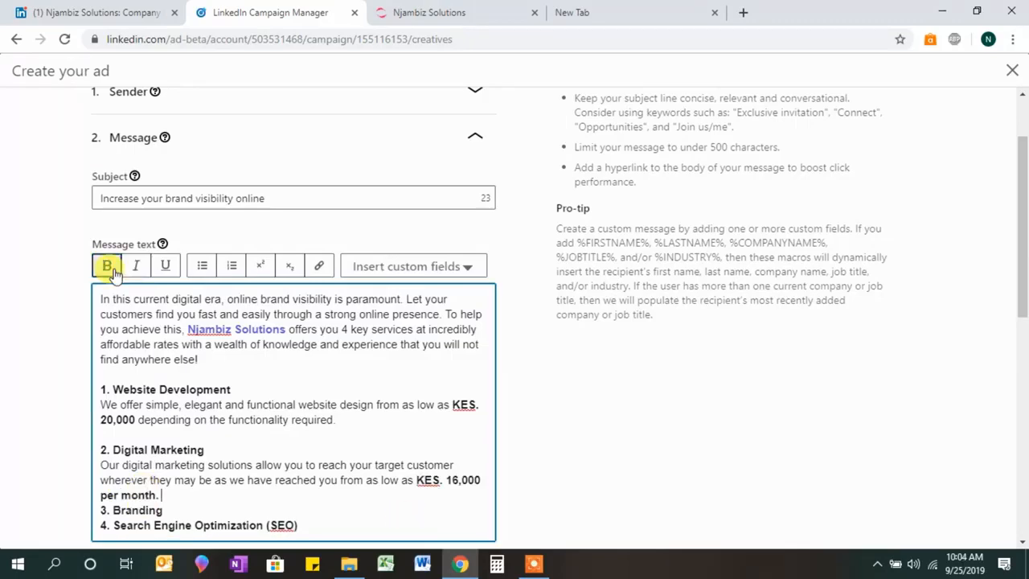
pyautogui.write(' depending on your marketing needs and platforms used')
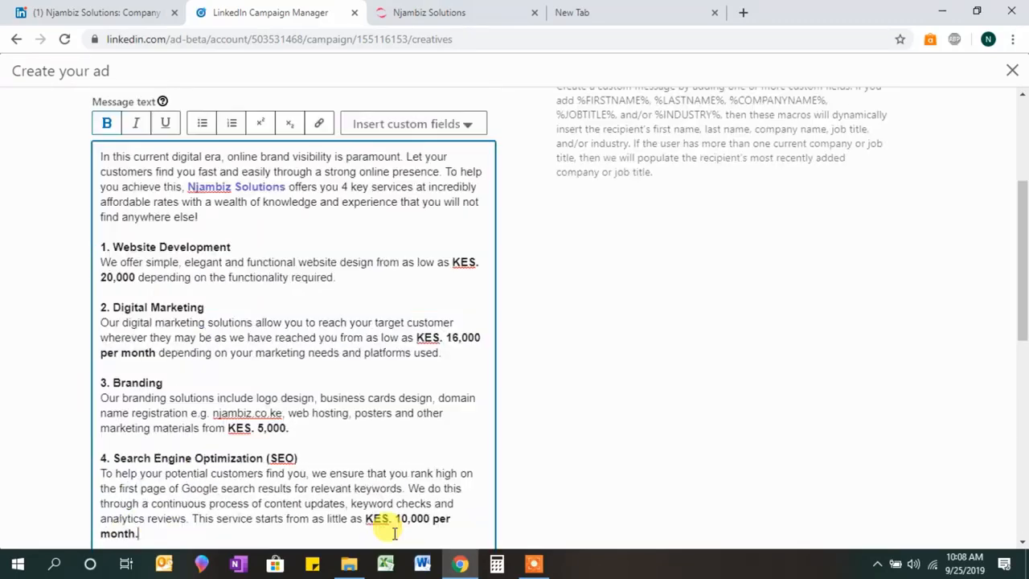
# End the message with "Sound like a deal? That's because it is. Stay ahead of the game with these services that are sure to get your brand noticed!".
pyautogui.scroll(-2, 284, 449)
pyautogui.press('Return')
pyautogui.press('Return')
pyautogui.write('Sound like a deal?')
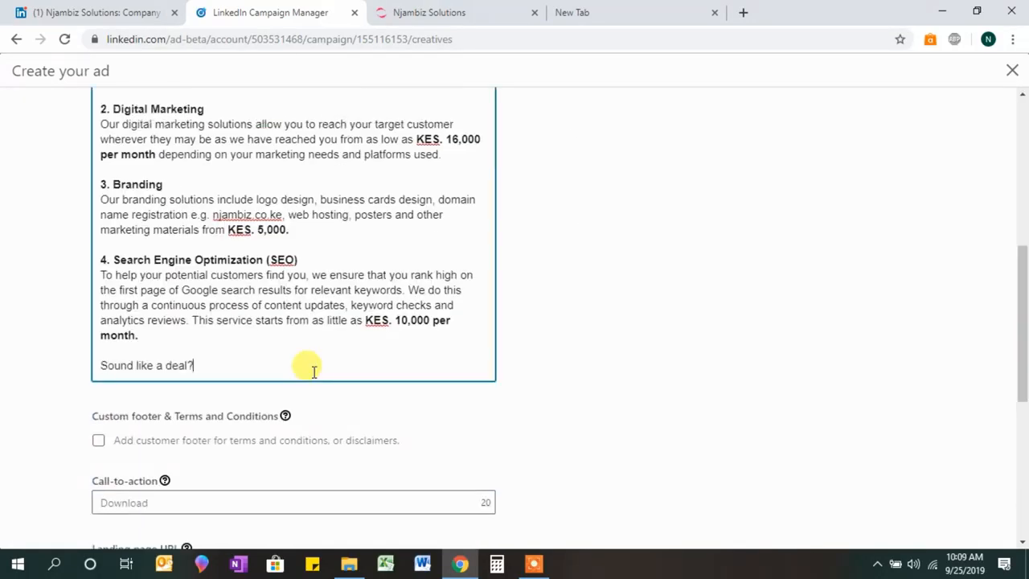
pyautogui.write(" That's because it is Stay ahead of the crowd")
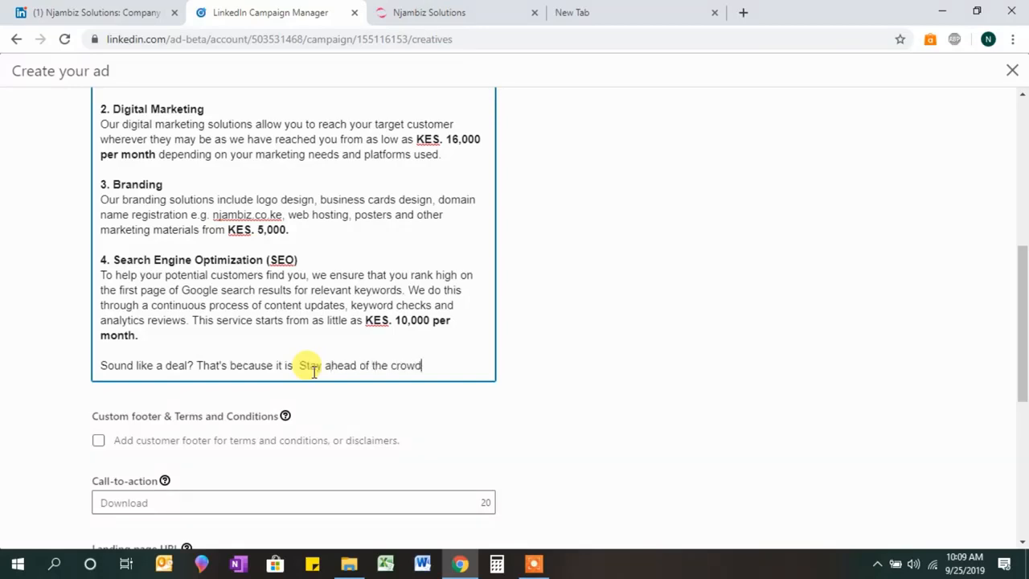
pyautogui.press('BackSpace')
pyautogui.press('BackSpace')
pyautogui.press('BackSpace')
pyautogui.press('BackSpace')
pyautogui.press('BackSpace')
pyautogui.write('game with these services that are sure to get your brand noticed!')
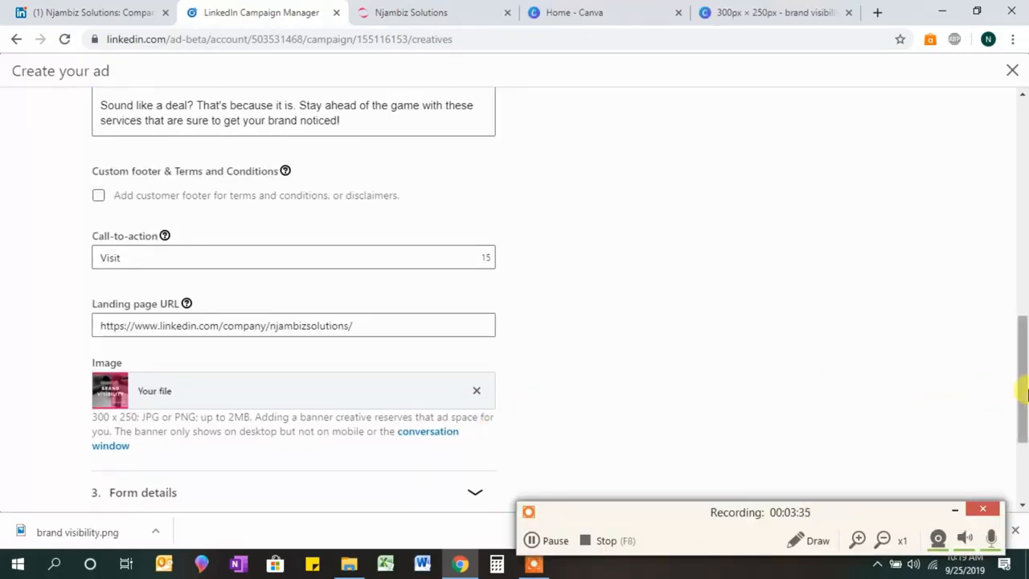
pyautogui.moveTo(1025, 392); pyautogui.dragTo(1025, 232)
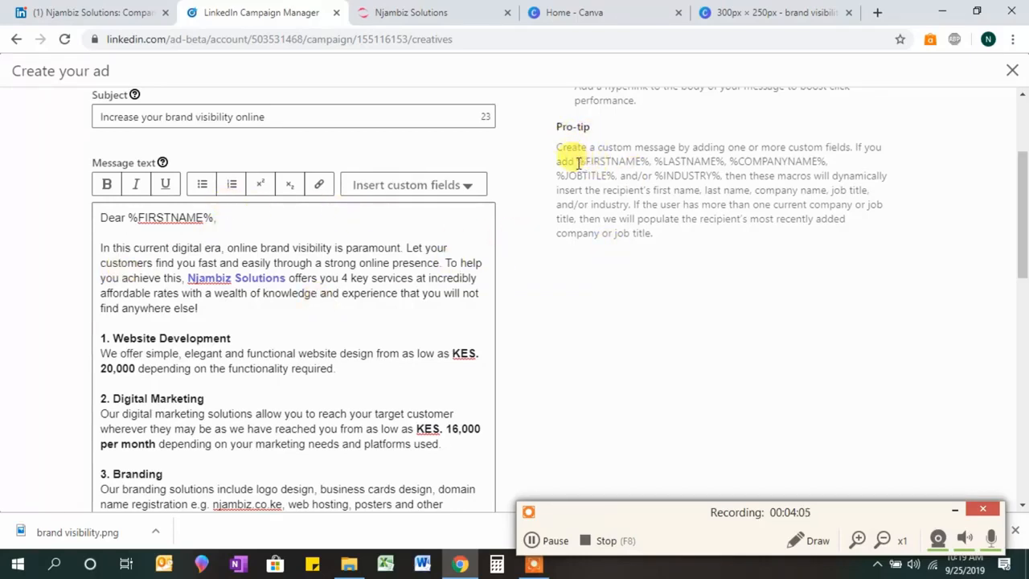
# Review the custom field macros in the pro-tip, the message text, the call-to-action, the landing page URL and the banner image requirements.
pyautogui.moveTo(578, 162); pyautogui.dragTo(652, 161)
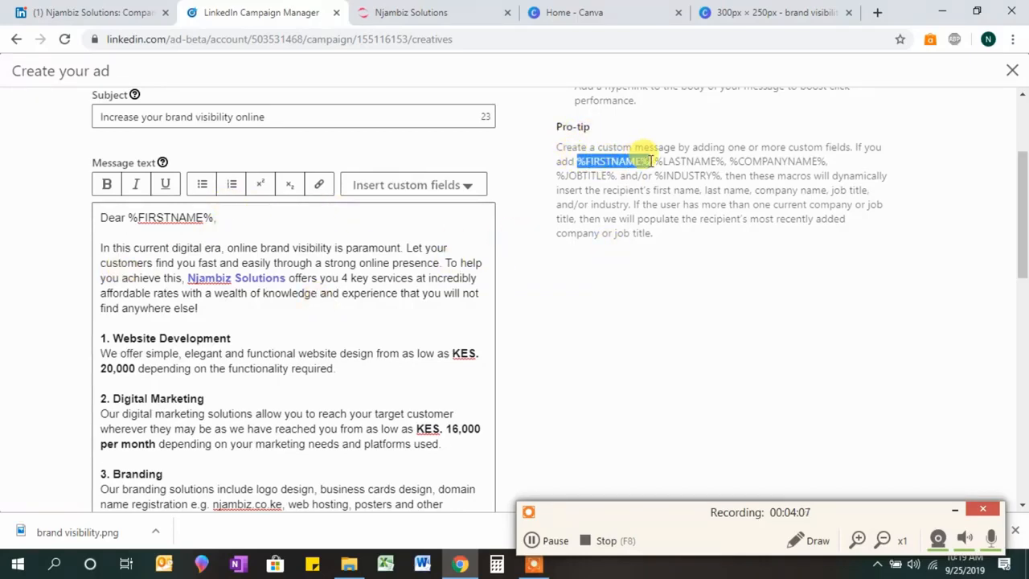
pyautogui.click(694, 163)
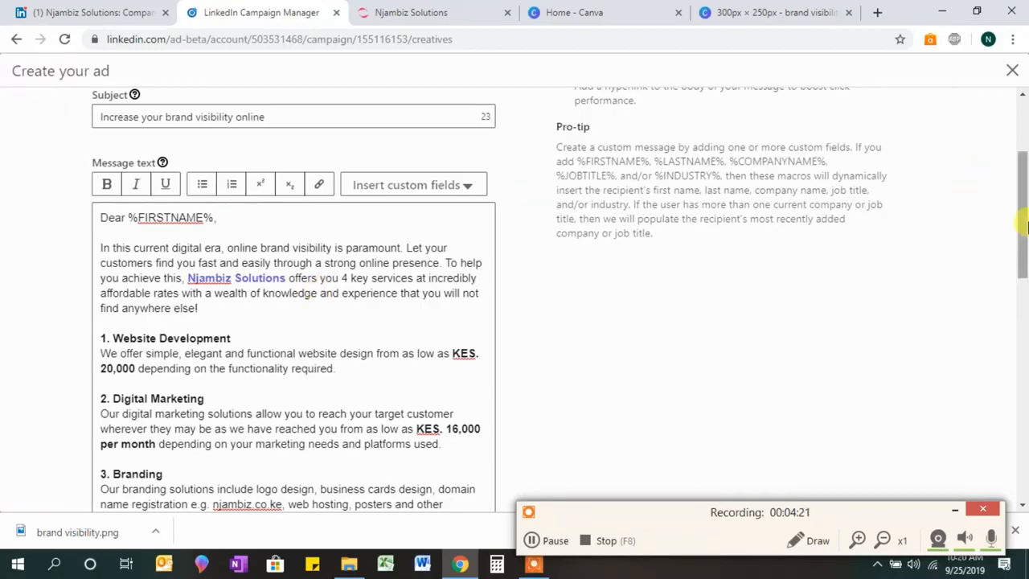
pyautogui.scroll(-1, 1025, 235)
pyautogui.scroll(-2, 1025, 236)
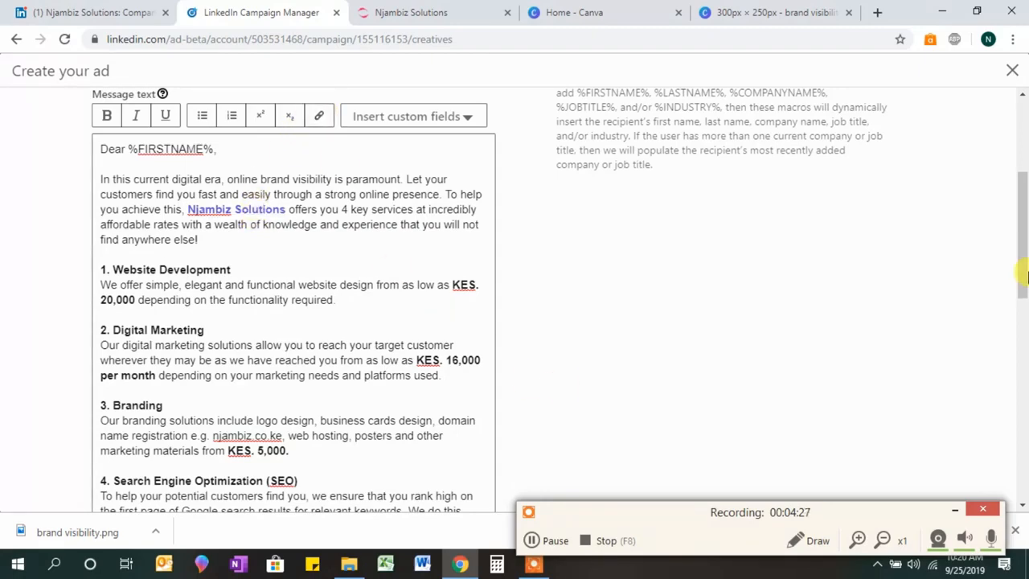
pyautogui.moveTo(1024, 279); pyautogui.dragTo(1024, 416)
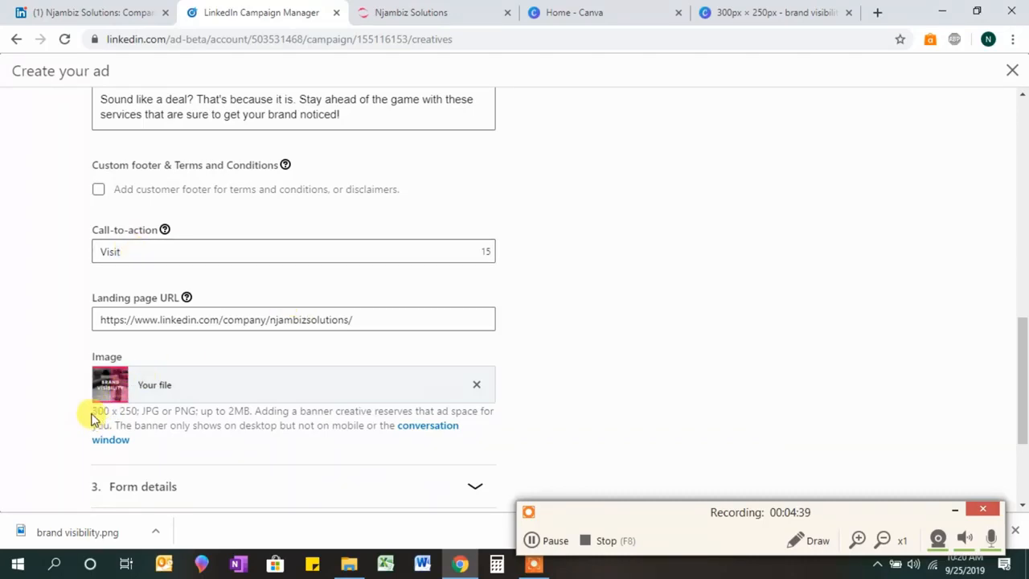
pyautogui.moveTo(87, 416); pyautogui.dragTo(197, 413)
pyautogui.click(260, 434)
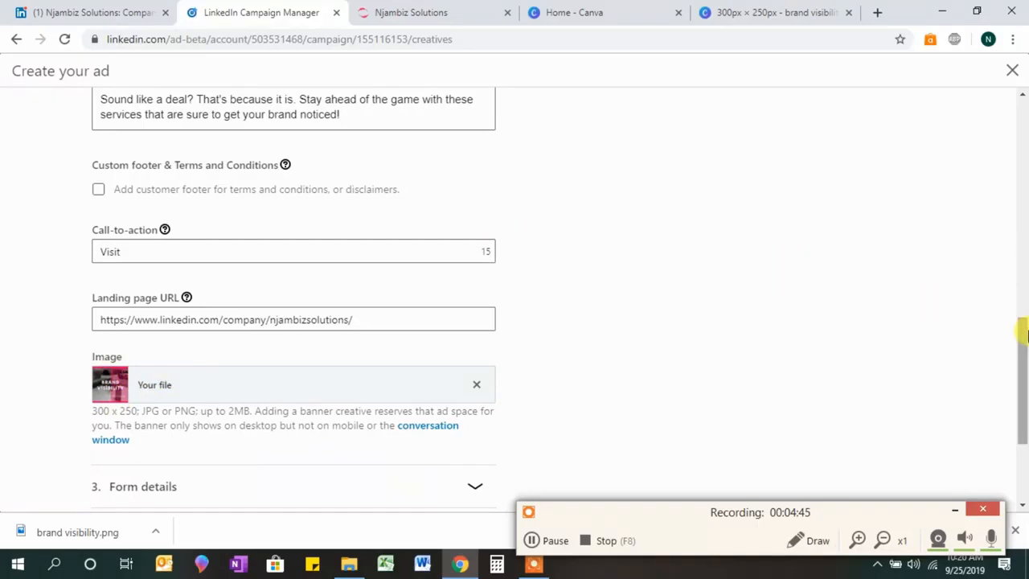
# Open the form details section and name the new lead form "Inmail ad - DM".
pyautogui.moveTo(1023, 338); pyautogui.dragTo(1023, 371)
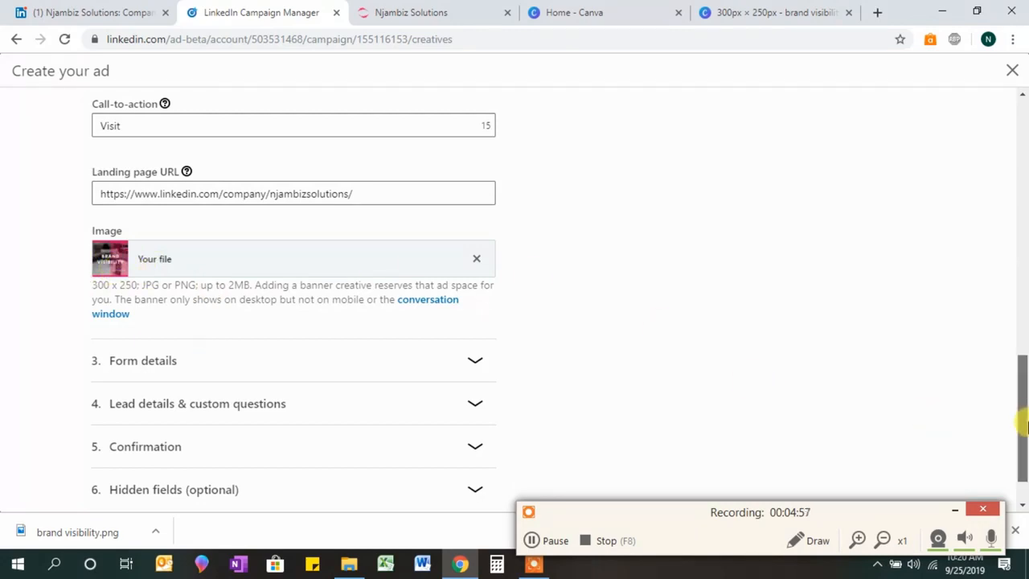
pyautogui.scroll(-1, 1022, 426)
pyautogui.click(474, 309)
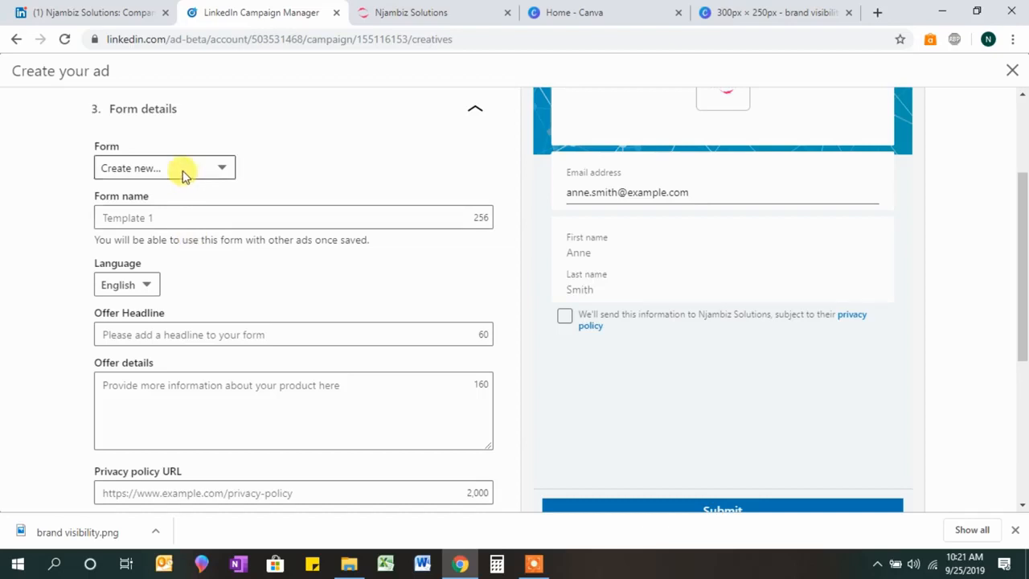
pyautogui.click(166, 222)
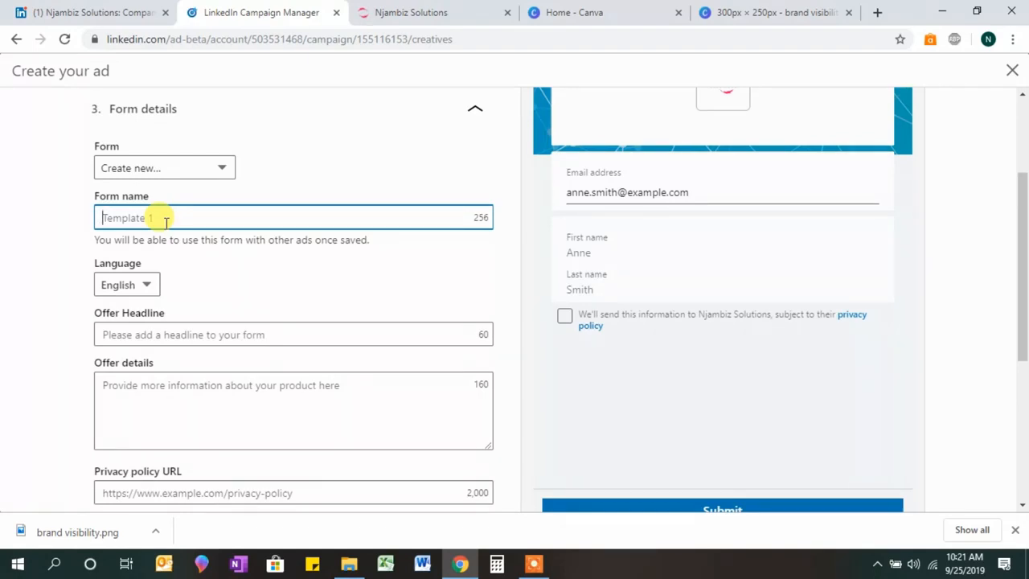
pyautogui.write('Inmail ad - DM')
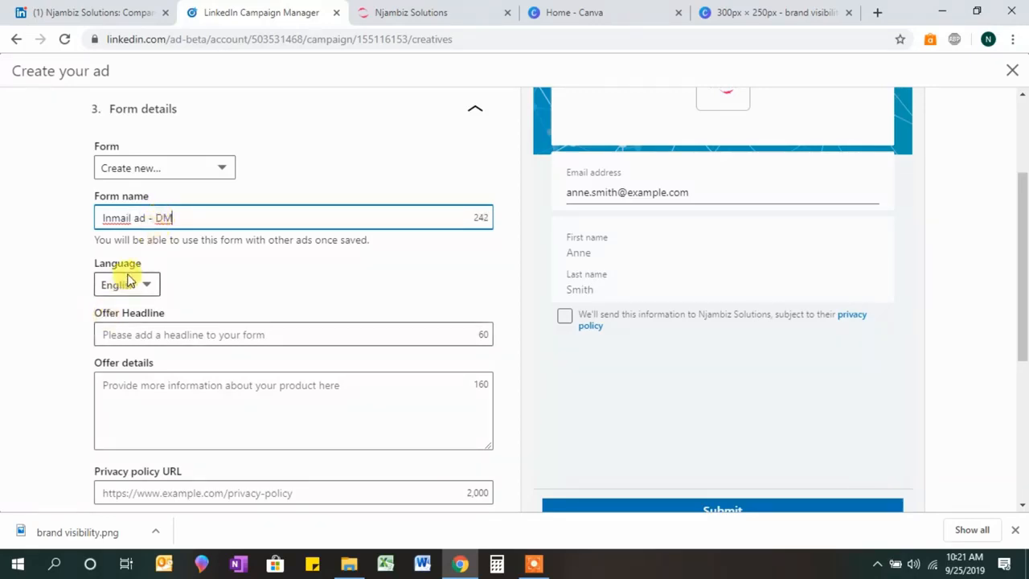
# Set the form's offer headline to "Increase your brand visibility".
pyautogui.click(149, 336)
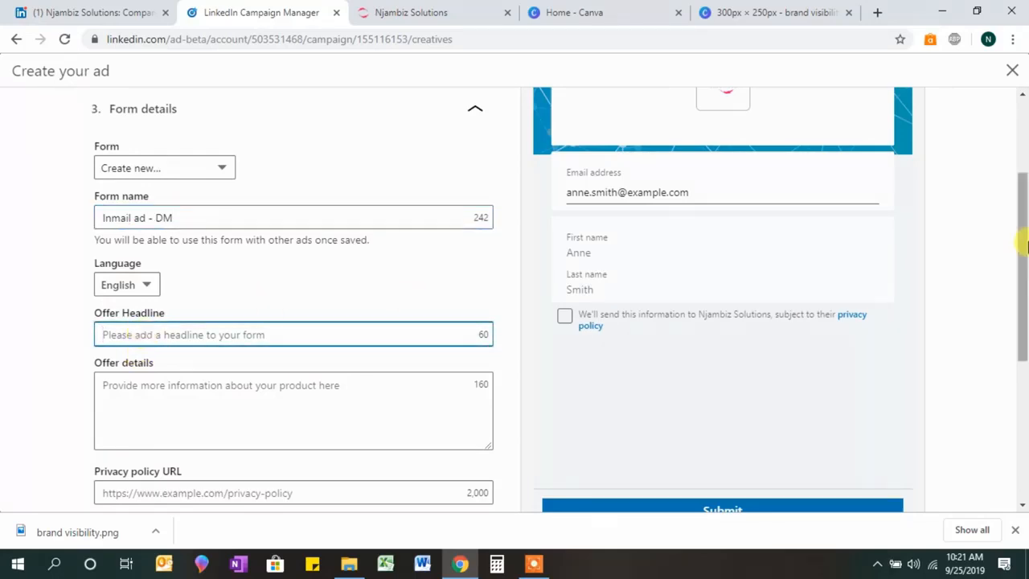
pyautogui.moveTo(1025, 245); pyautogui.dragTo(1024, 275)
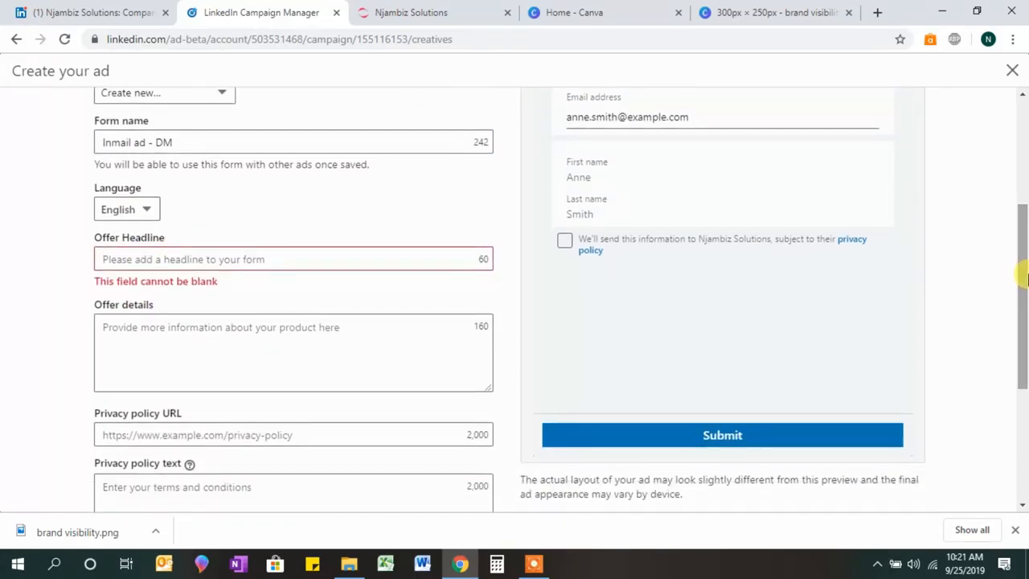
pyautogui.click(217, 260)
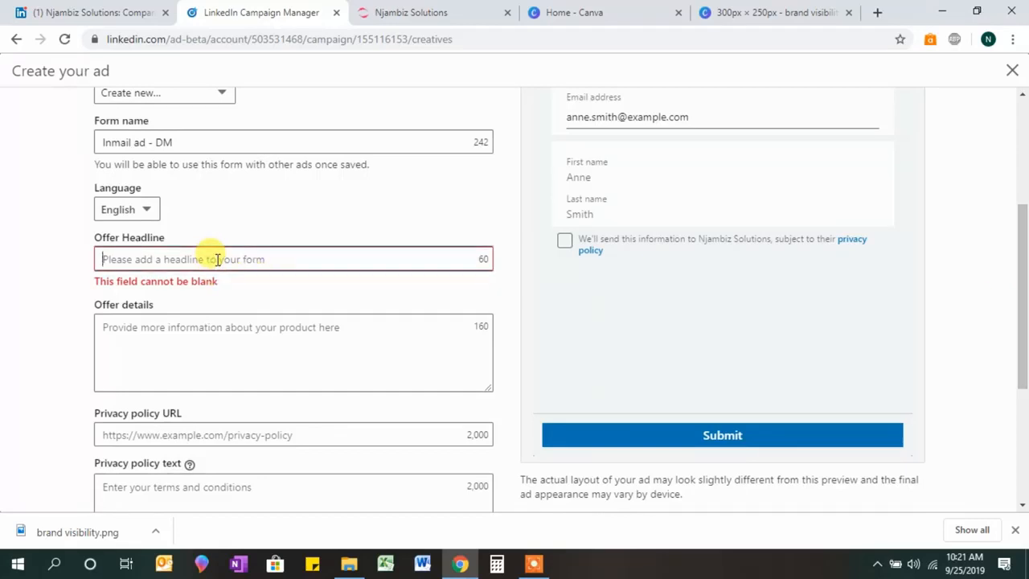
pyautogui.write('Increase your n')
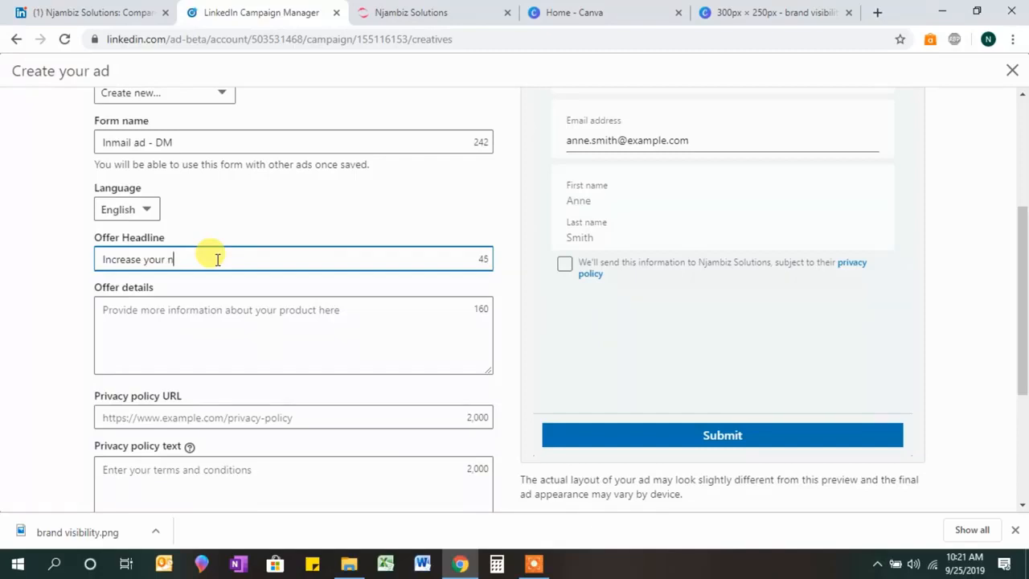
pyautogui.press('BackSpace')
pyautogui.write('brand visibility')
# Begin the offer details with "Inquire for", using the spell-check suggestion to correct the first word.
pyautogui.click(233, 336)
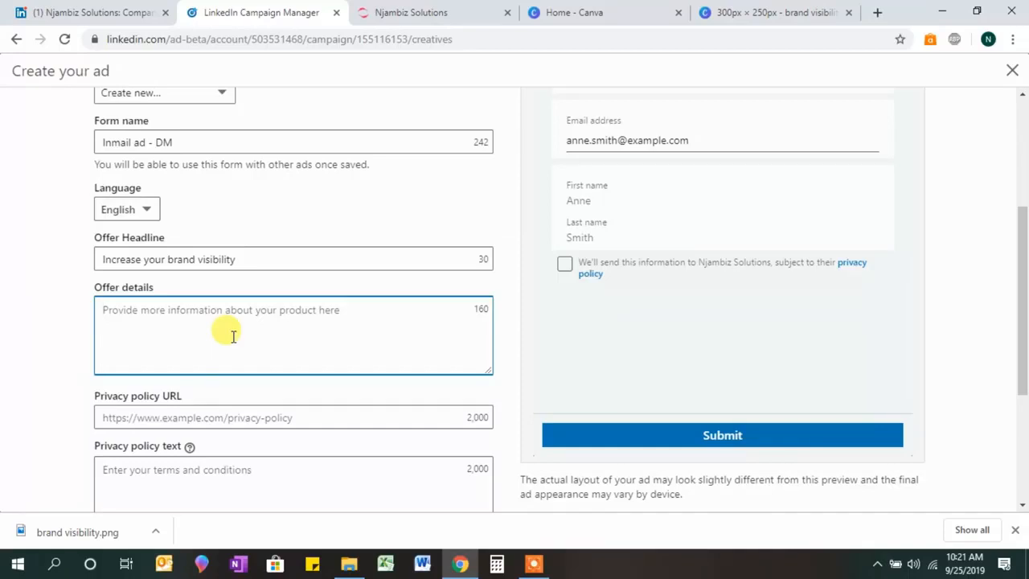
pyautogui.moveTo(1022, 295)
pyautogui.mouseDown()
pyautogui.moveTo(1025, 192)
pyautogui.moveTo(1026, 293)
pyautogui.mouseUp()
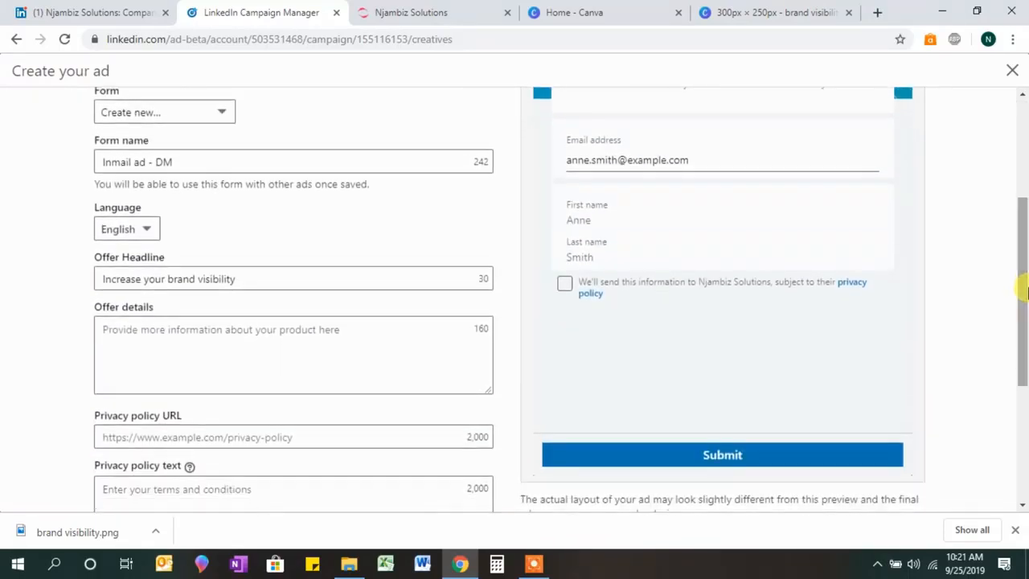
pyautogui.click(333, 328)
pyautogui.write('Enquire for')
pyautogui.rightClick(115, 329)
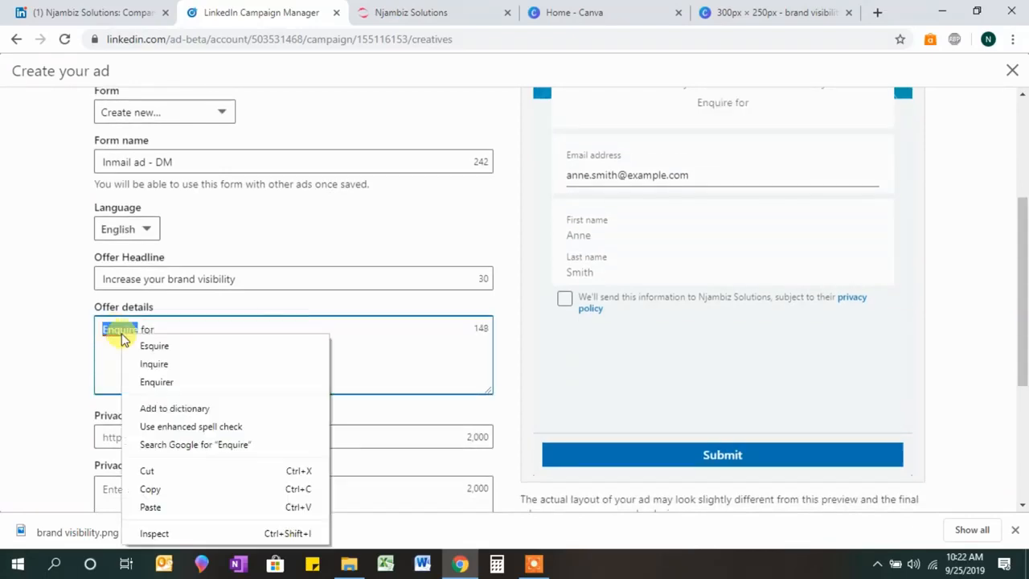
pyautogui.click(154, 363)
# Complete the offer details with "services charges or taking up the services of website development, digital marketing, branding and Search Engine Optimization.".
pyautogui.write('services charges or taking uo')
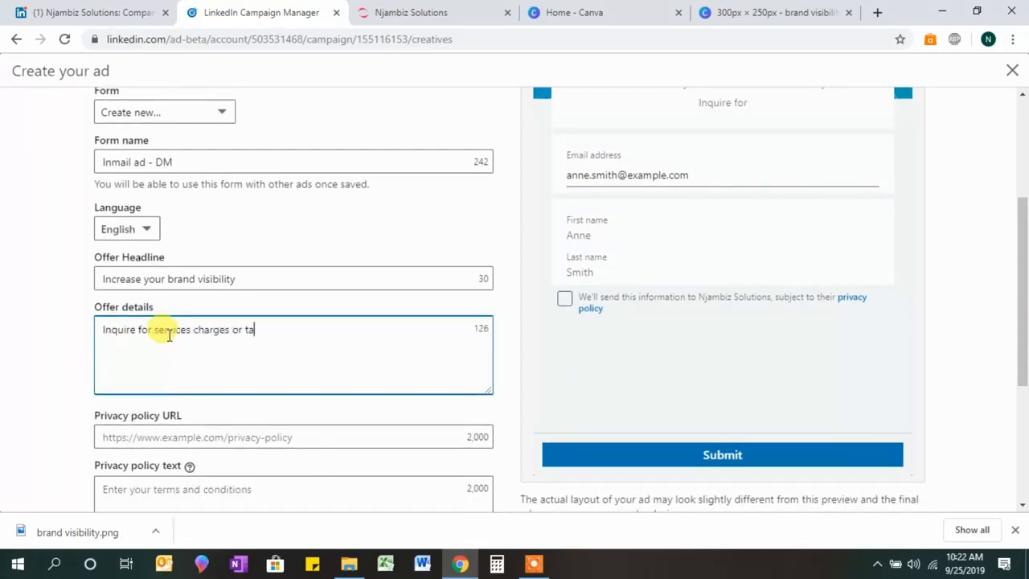
pyautogui.press('BackSpace')
pyautogui.write('p the servuces of website development, digital marketing, ')
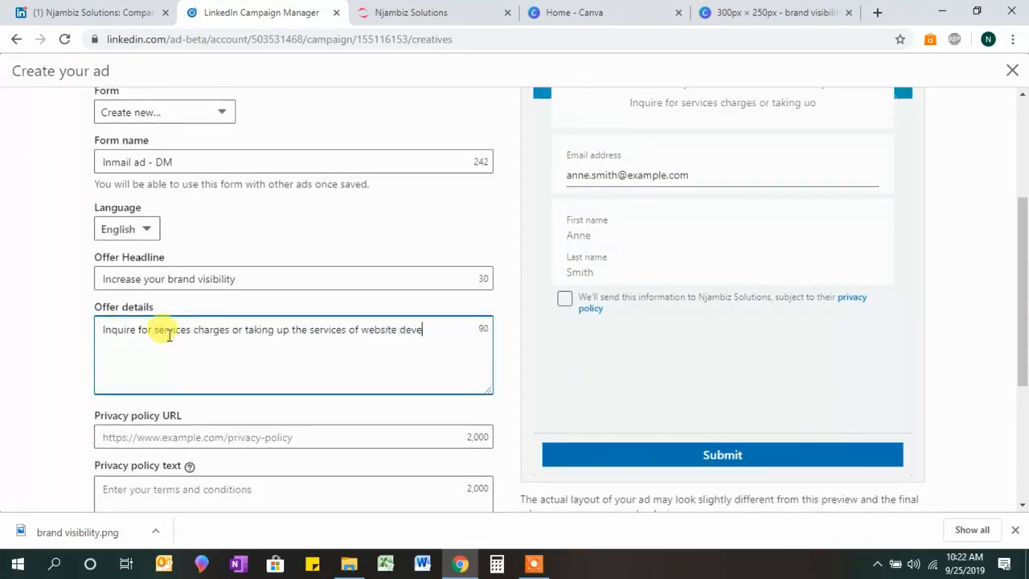
pyautogui.write('branding and S')
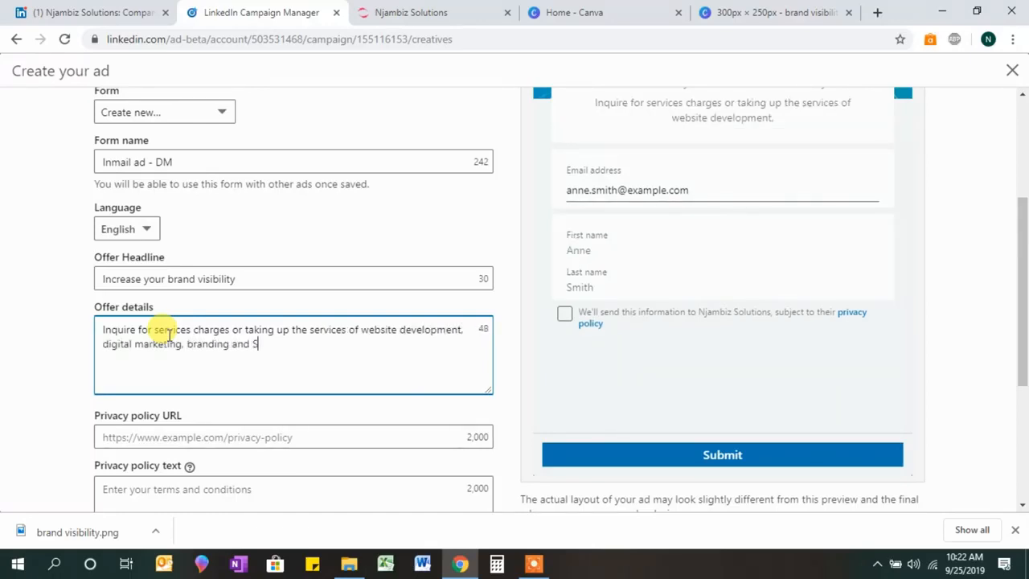
pyautogui.write("earch Engine Optimization. You've")
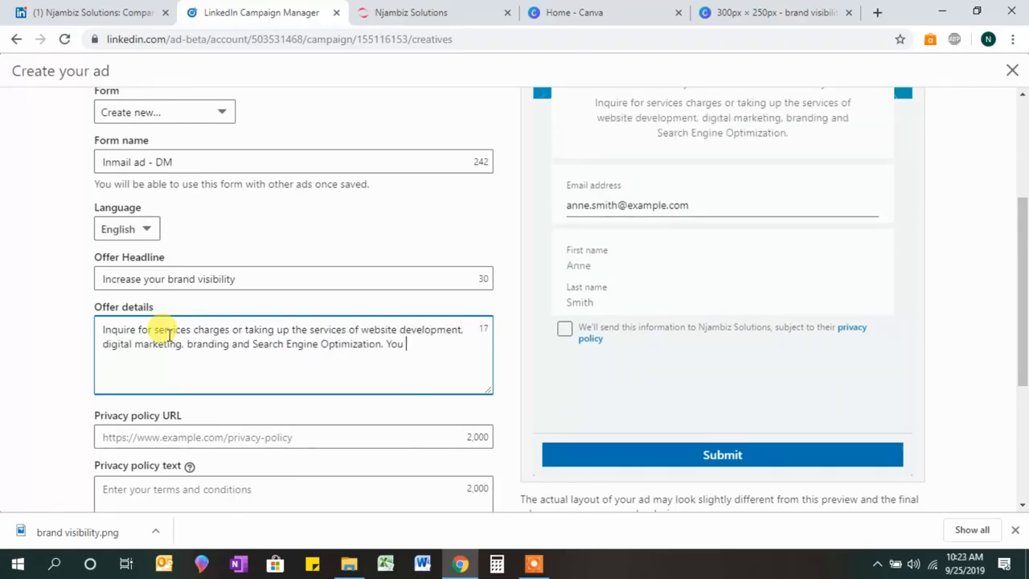
pyautogui.press('BackSpace')
pyautogui.press('BackSpace')
pyautogui.press('BackSpace')
pyautogui.press('BackSpace')
pyautogui.press('BackSpace')
pyautogui.press('BackSpace')
# Start the privacy policy text with "Your details will be used to contact you for follow up and to share future".
pyautogui.moveTo(1024, 281)
pyautogui.mouseDown()
pyautogui.moveTo(1025, 229)
pyautogui.moveTo(1025, 310)
pyautogui.mouseUp()
pyautogui.click(264, 435)
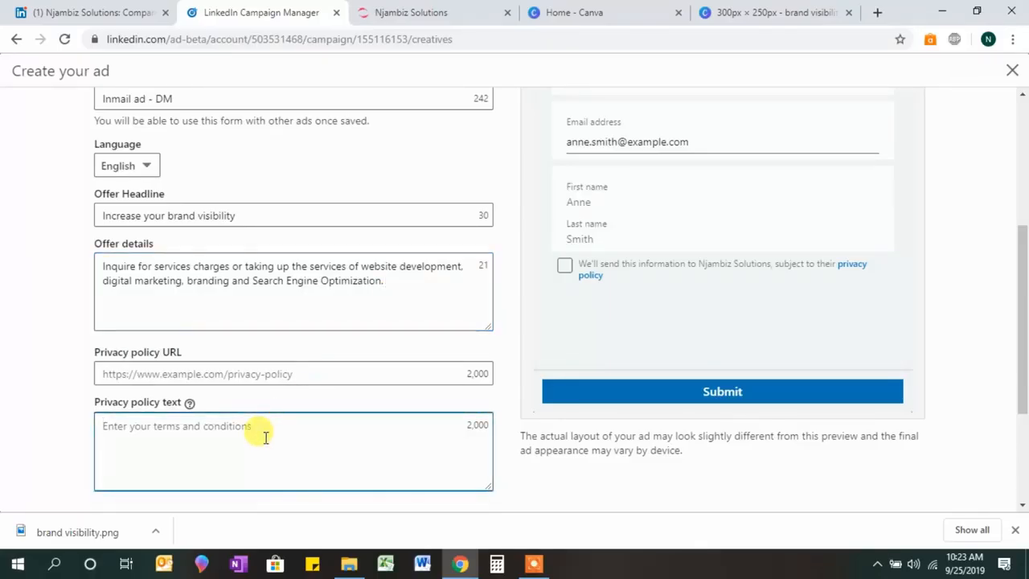
pyautogui.write('Your de')
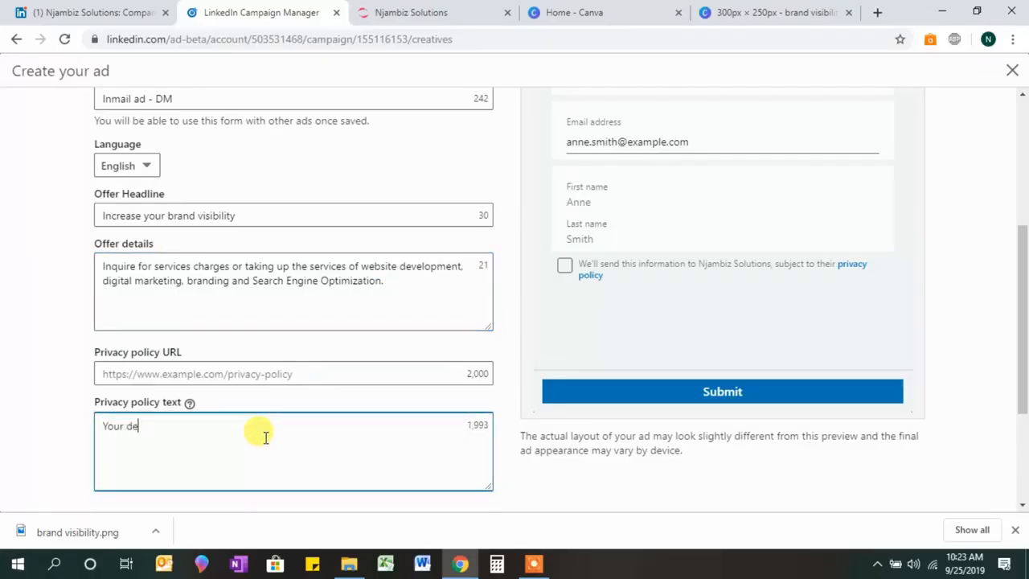
pyautogui.write('tails will be used to contact you for follow up and to share future ')
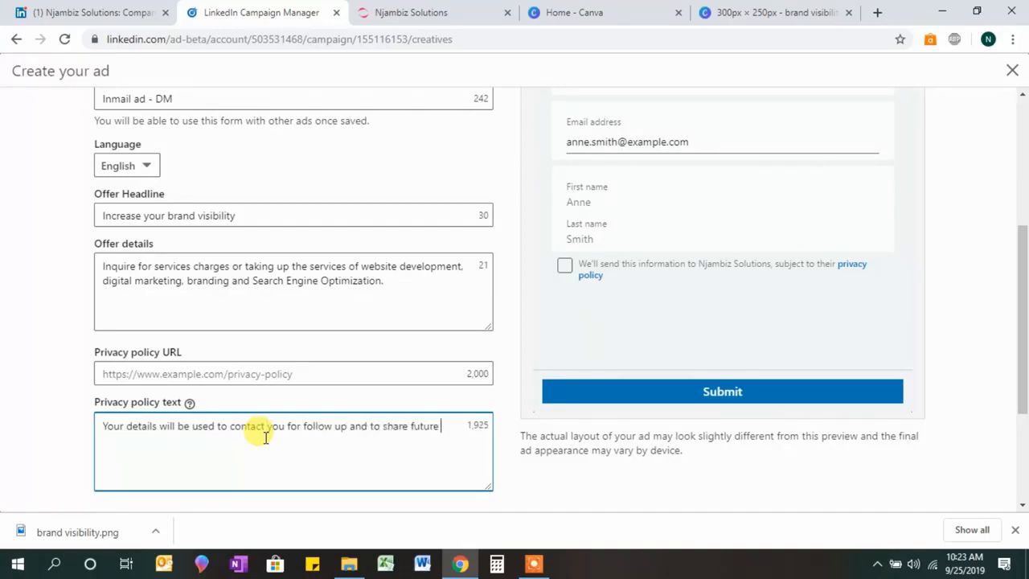
# Finish the privacy policy text with "offers from the company. Information collected will NOT be distributed to any other parties.".
pyautogui.write('offers from the company. Information collected will NOT v')
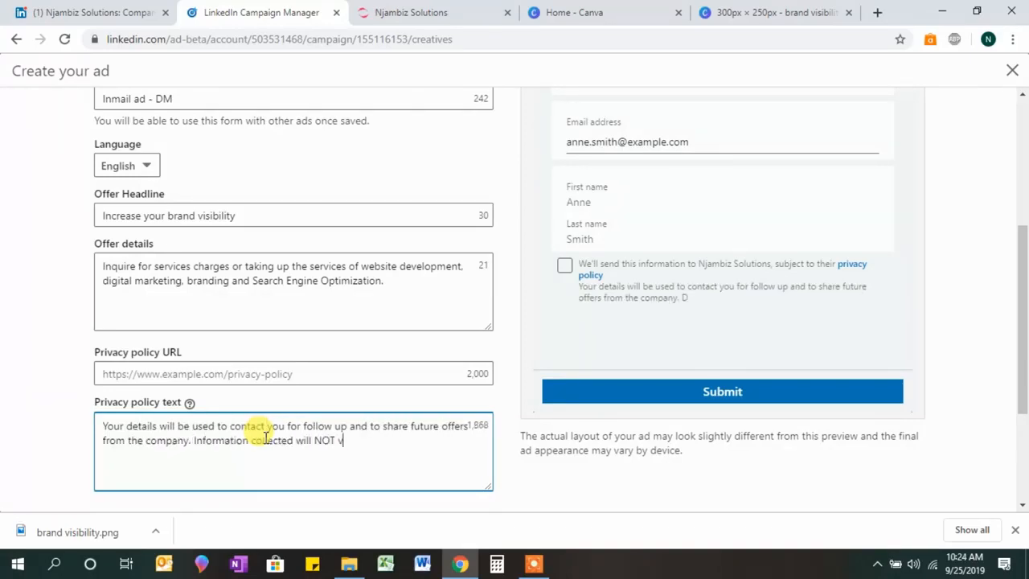
pyautogui.write('be distributed to any other parties.')
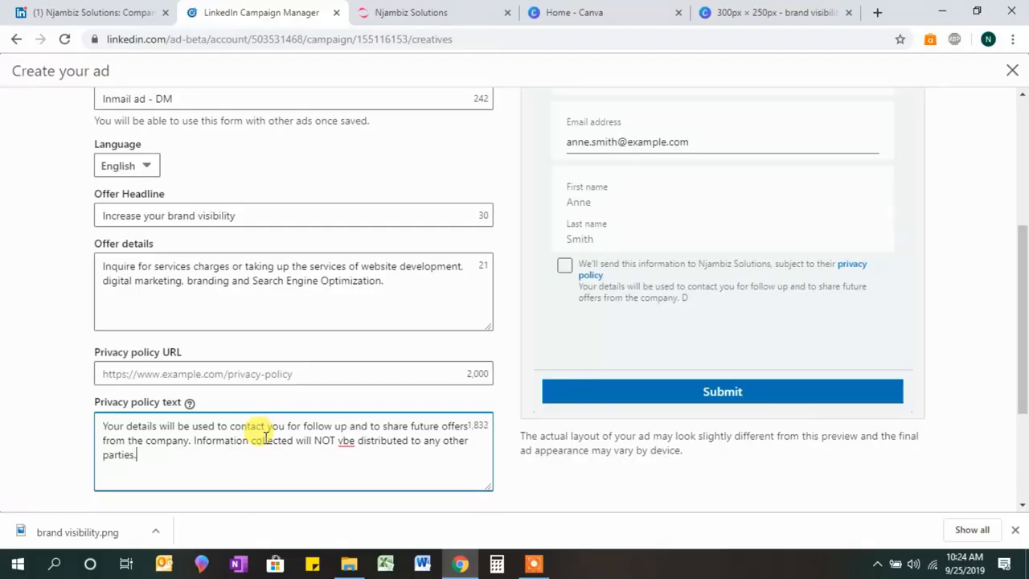
pyautogui.click(342, 441)
pyautogui.press('BackSpace')
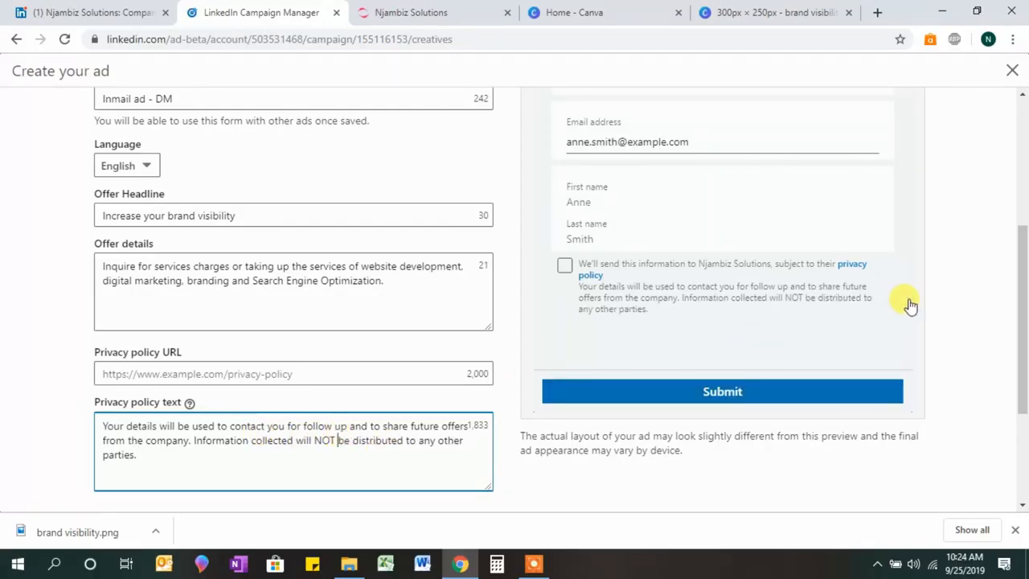
# In the lead details, add the phone number contact field to the profile information collected, and look through the remaining contact fields.
pyautogui.moveTo(1026, 310); pyautogui.dragTo(1025, 419)
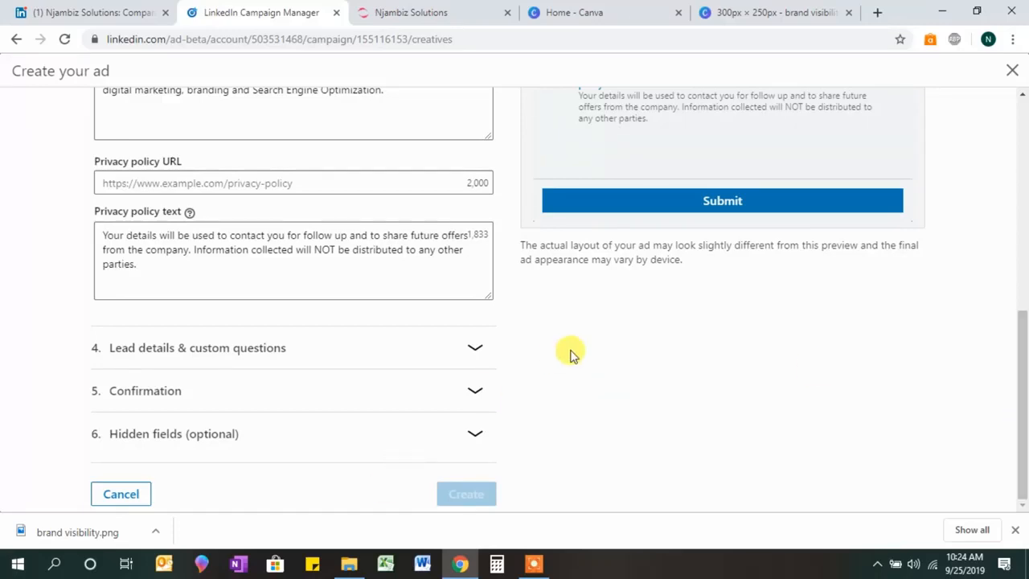
pyautogui.click(460, 350)
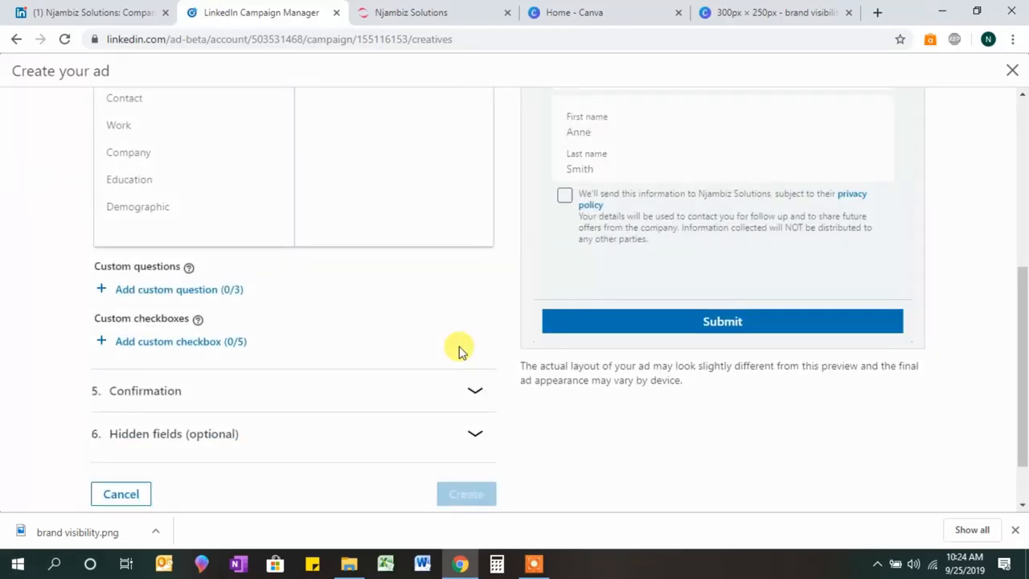
pyautogui.moveTo(1022, 378); pyautogui.dragTo(1023, 261)
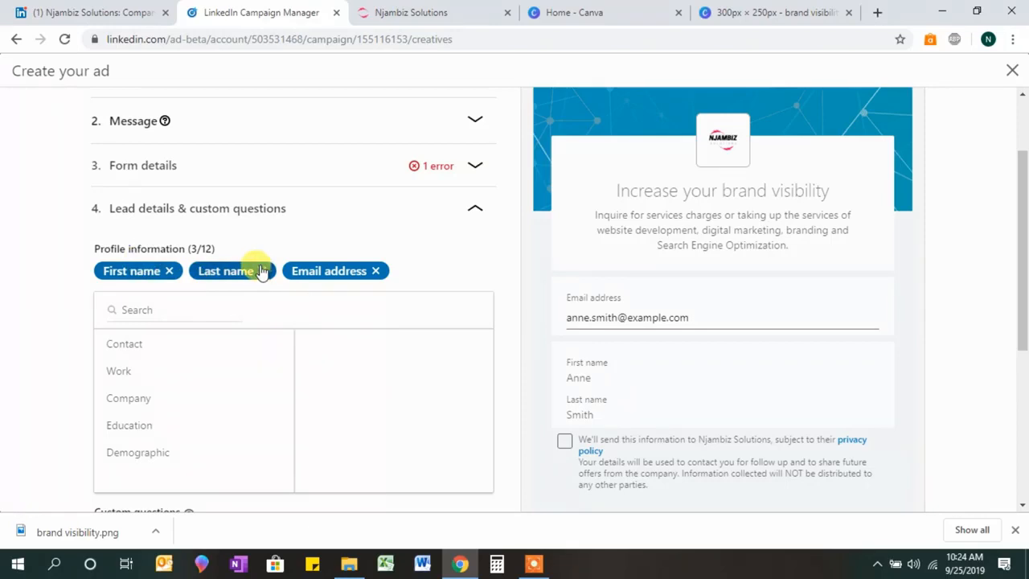
pyautogui.click(121, 354)
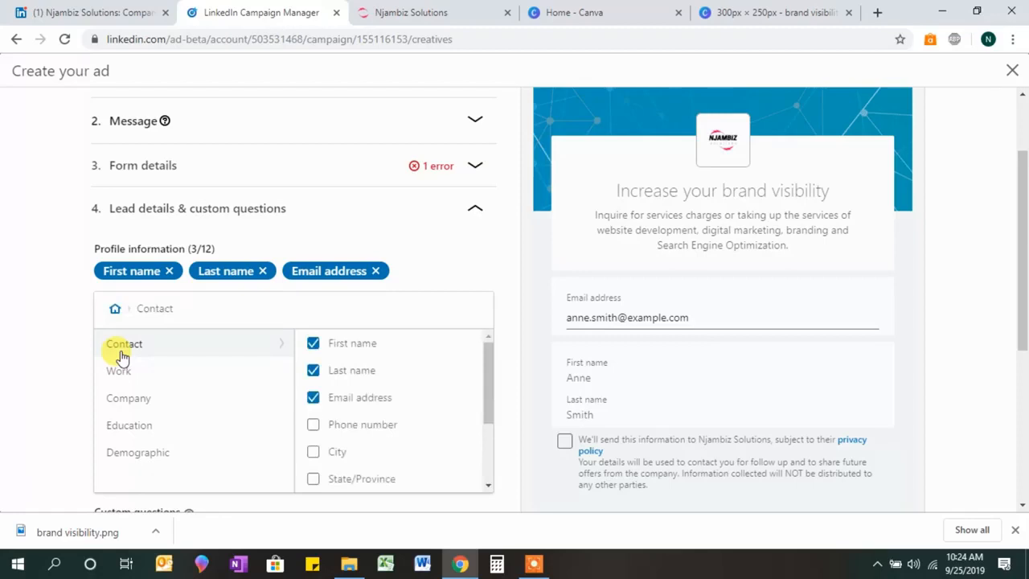
pyautogui.click(344, 424)
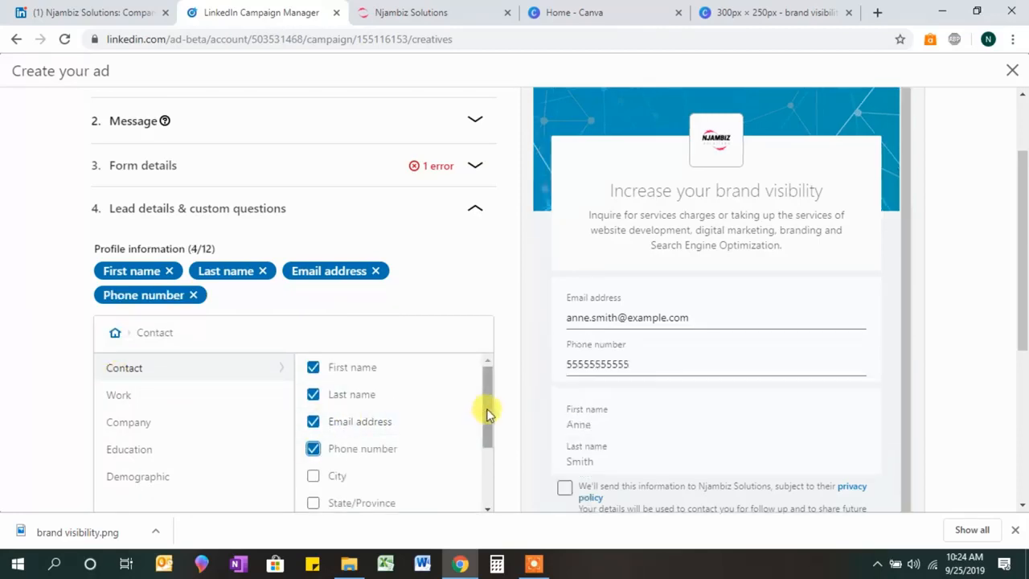
pyautogui.moveTo(487, 408); pyautogui.dragTo(492, 484)
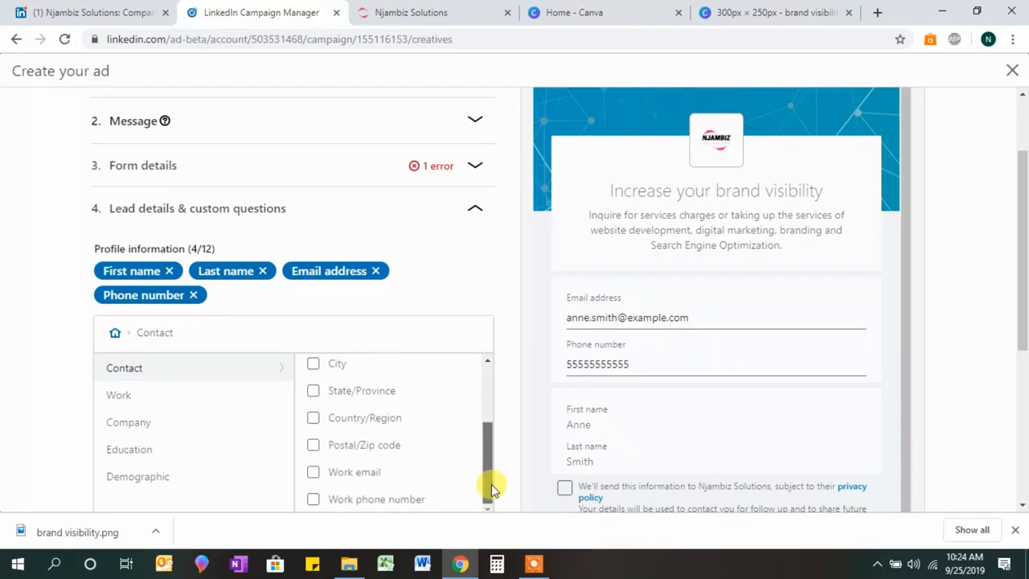
pyautogui.moveTo(491, 484); pyautogui.dragTo(492, 383)
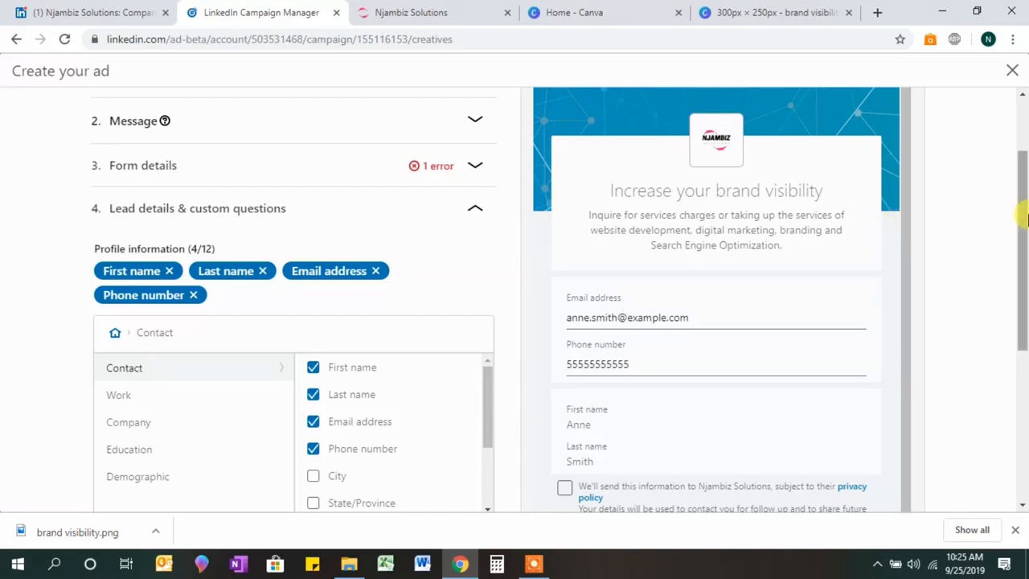
# Add a custom question to the lead form reading "Which service are you interested in?".
pyautogui.moveTo(1026, 217); pyautogui.dragTo(1020, 338)
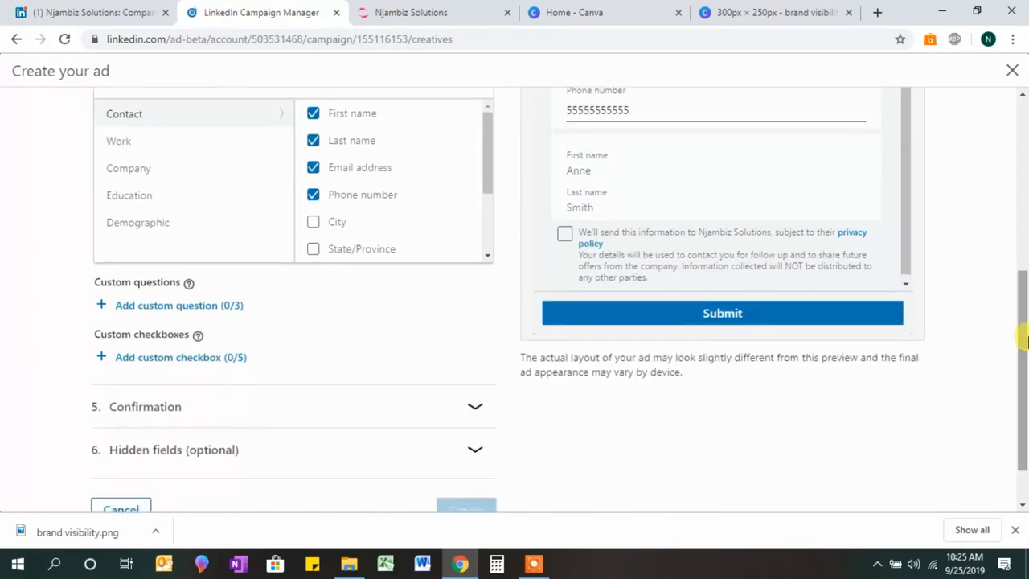
pyautogui.click(184, 309)
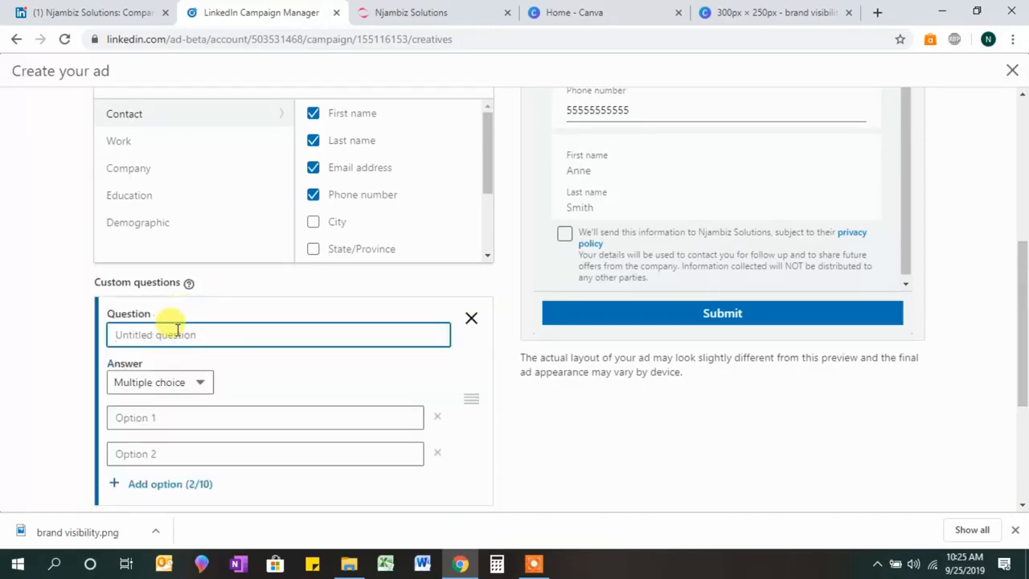
pyautogui.write('Which service would you like more informat')
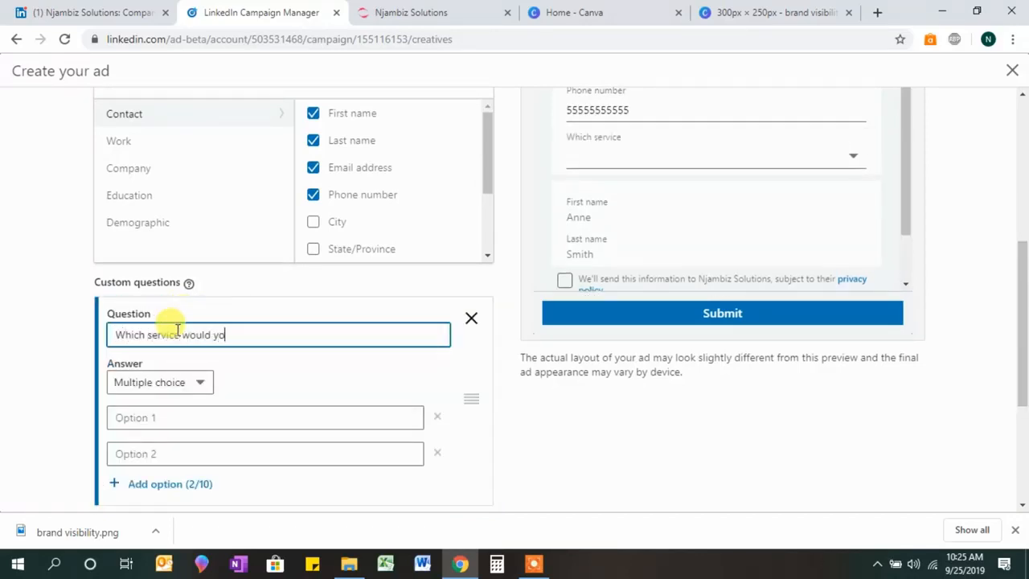
pyautogui.press('BackSpace')
pyautogui.press('BackSpace')
pyautogui.press('BackSpace')
pyautogui.press('BackSpace')
pyautogui.press('BackSpace')
pyautogui.press('BackSpace')
pyautogui.press('BackSpace')
pyautogui.press('BackSpace')
pyautogui.press('BackSpace')
pyautogui.press('BackSpace')
pyautogui.press('BackSpace')
pyautogui.press('BackSpace')
pyautogui.press('BackSpace')
pyautogui.press('BackSpace')
pyautogui.press('BackSpace')
pyautogui.press('BackSpace')
pyautogui.press('BackSpace')
pyautogui.press('BackSpace')
pyautogui.press('BackSpace')
pyautogui.press('BackSpace')
pyautogui.write('are you interested in?')
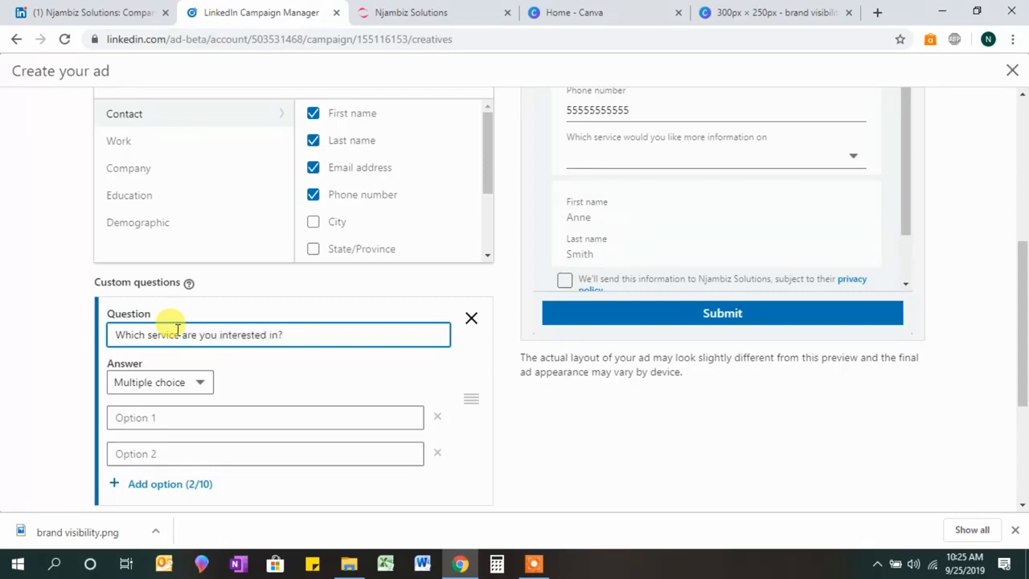
# Give the service question the choices Digital Marketing, Website development, Branding, Search Engine Optimization and More than one of the above.
pyautogui.click(168, 416)
pyautogui.write('Digital Marketing')
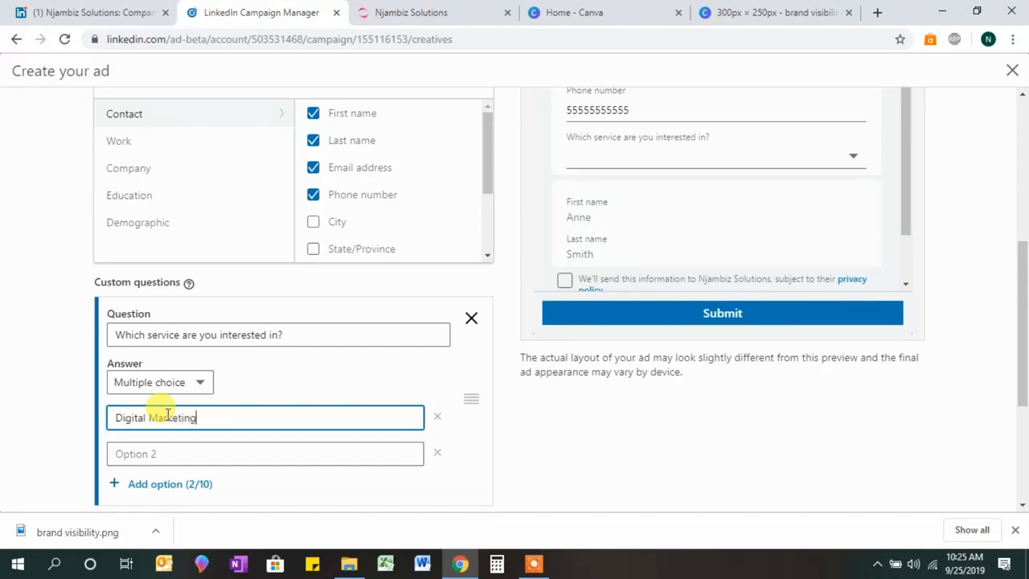
pyautogui.click(205, 462)
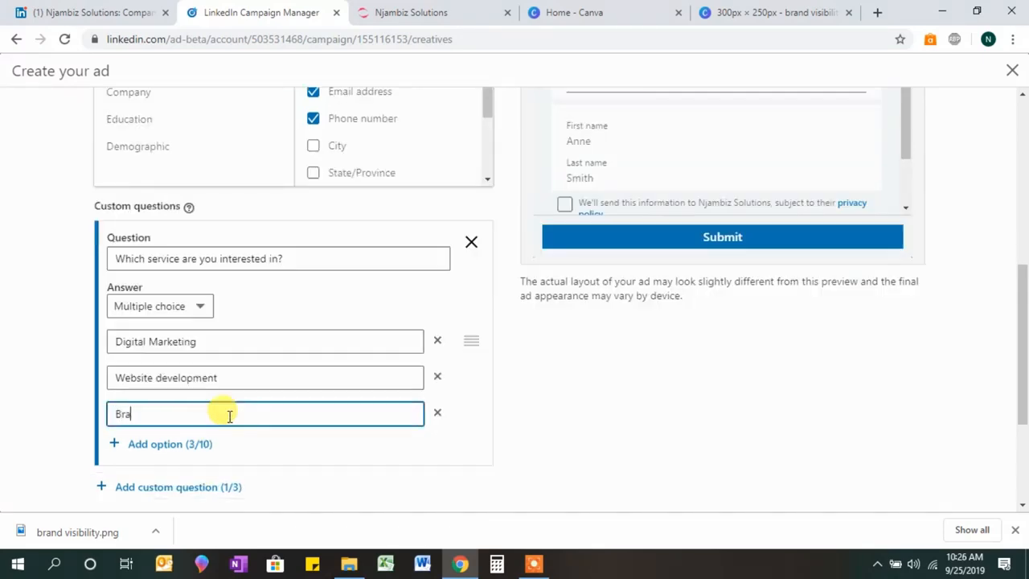
pyautogui.write('nding')
pyautogui.click(130, 448)
pyautogui.write('Searc')
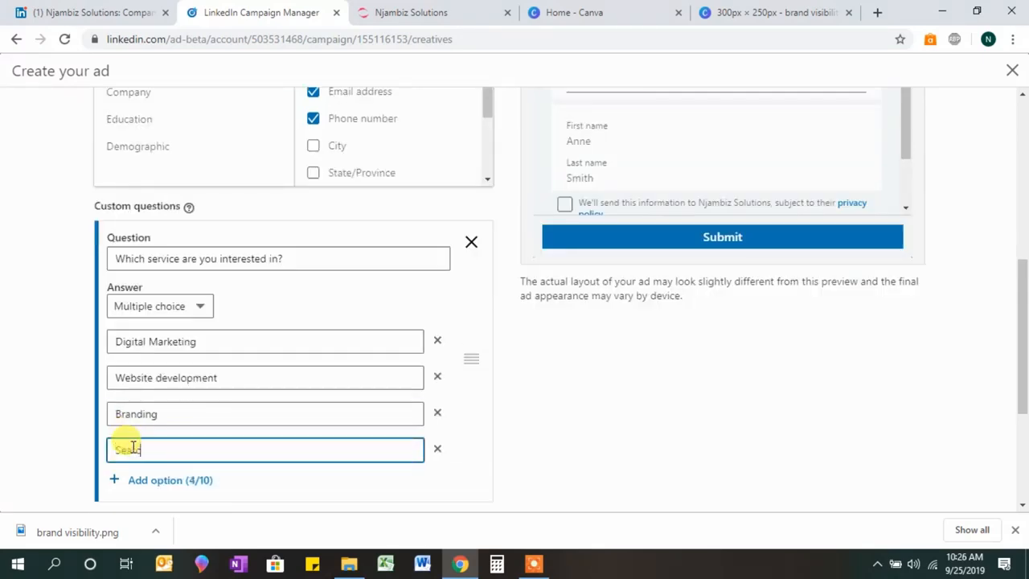
pyautogui.write('h Engine Optimization')
pyautogui.moveTo(1026, 322); pyautogui.dragTo(1025, 378)
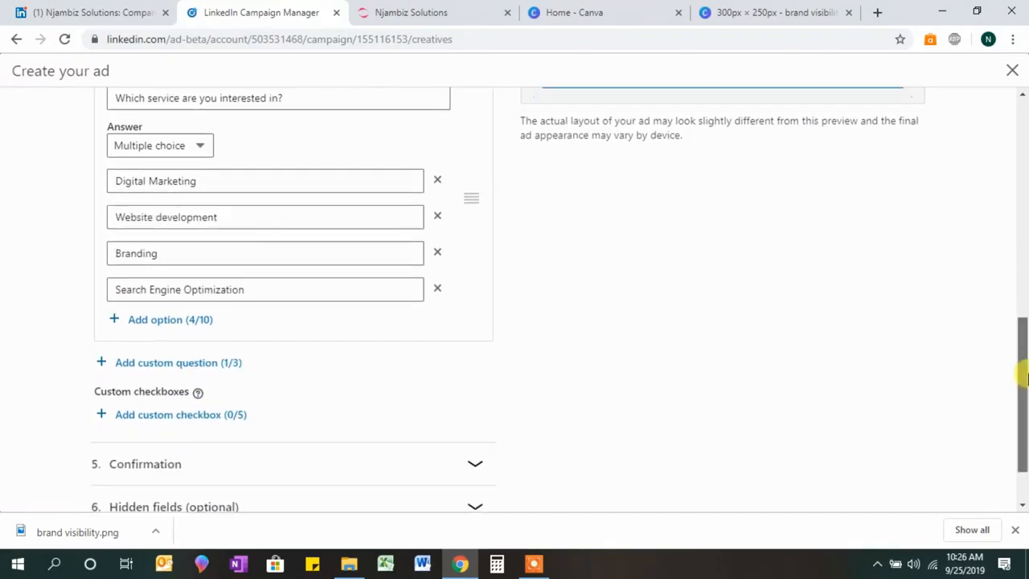
pyautogui.click(170, 311)
pyautogui.write('More than one of the ab')
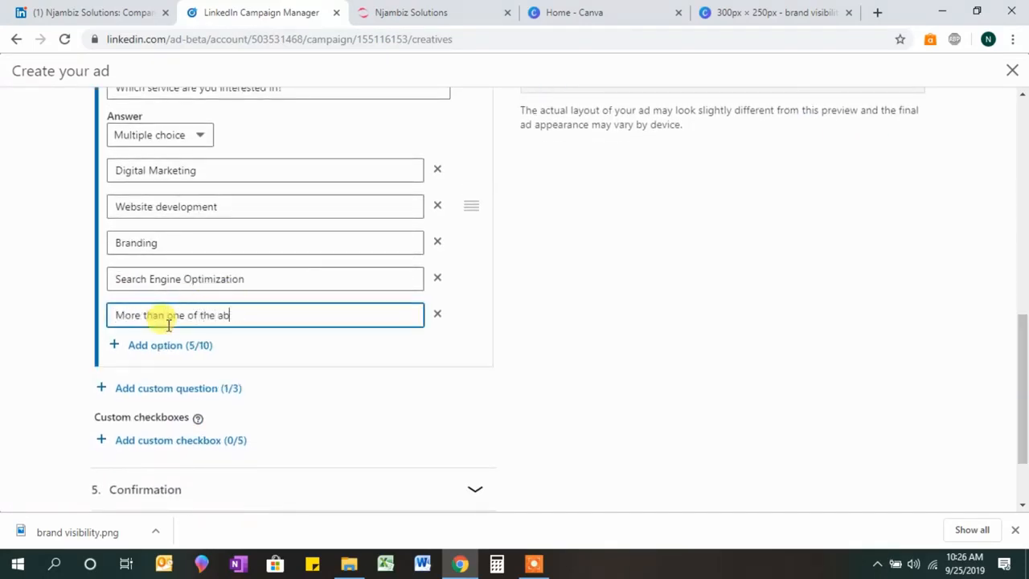
pyautogui.write('ove')
# Add a second custom question, "What is your current industry?", with a single line input answer.
pyautogui.click(178, 388)
pyautogui.write('What is your current industry?')
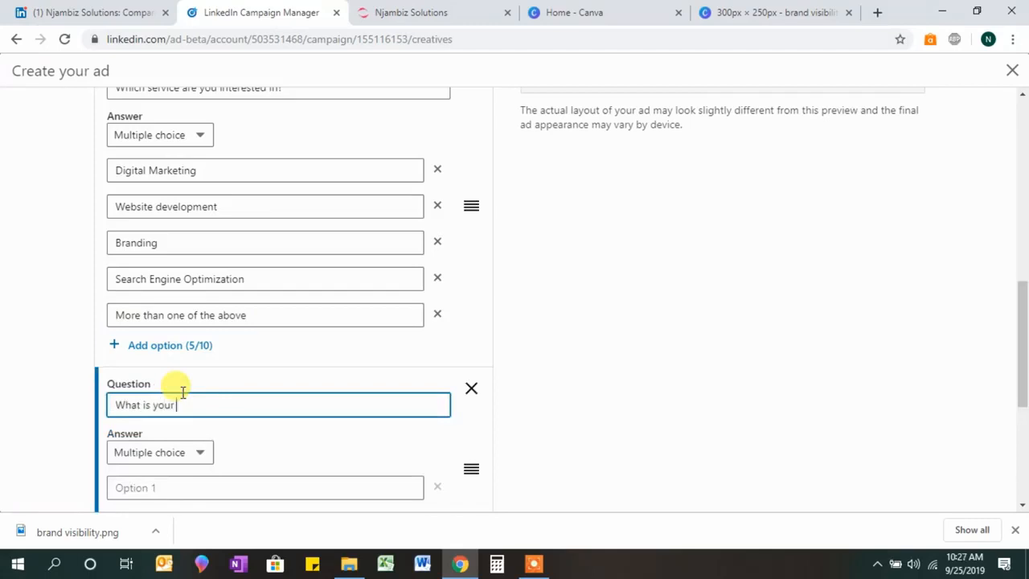
pyautogui.click(160, 455)
pyautogui.click(159, 474)
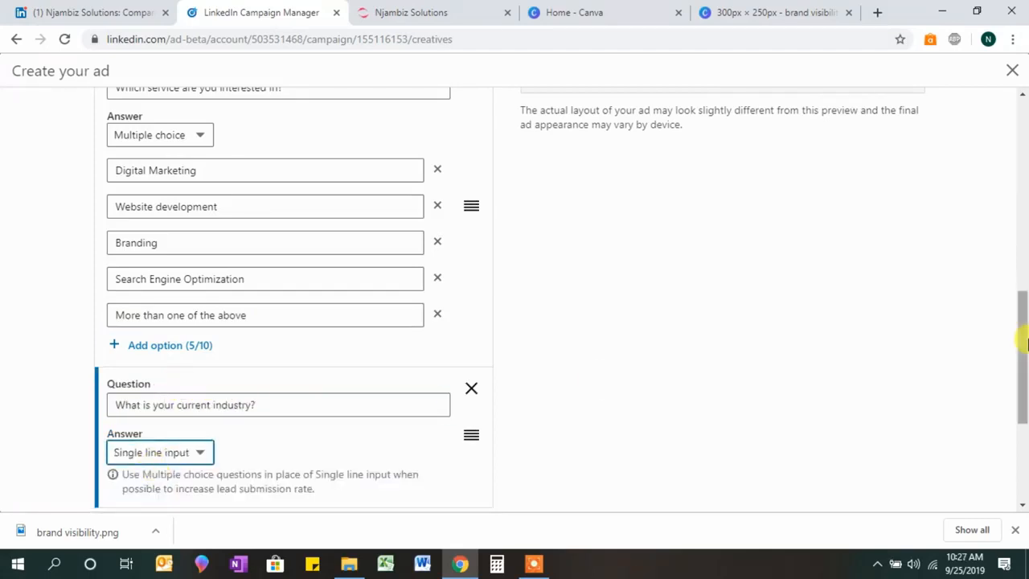
# Write the confirmation message "Thank you for contacting us, we will get back to you as soon as possible.".
pyautogui.moveTo(1023, 337); pyautogui.dragTo(1025, 434)
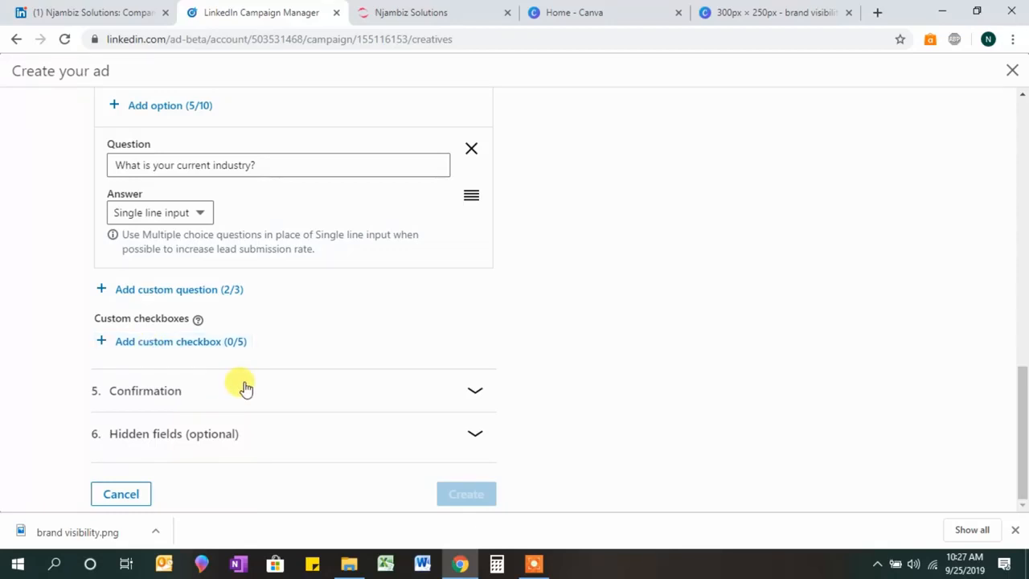
pyautogui.moveTo(1023, 455); pyautogui.dragTo(1024, 478)
pyautogui.click(472, 394)
pyautogui.scroll(-3, 470, 391)
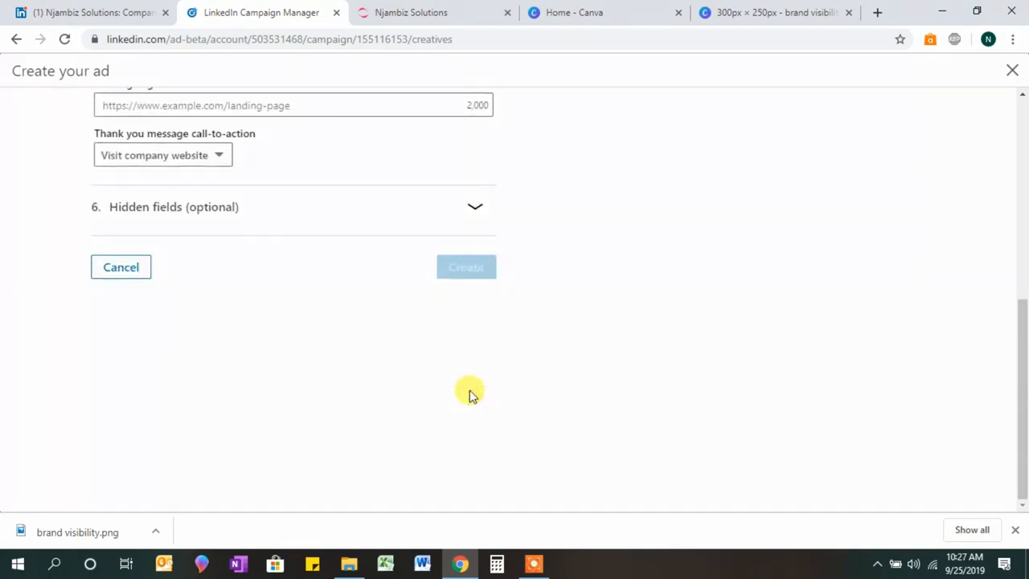
pyautogui.moveTo(1026, 410); pyautogui.dragTo(1026, 302)
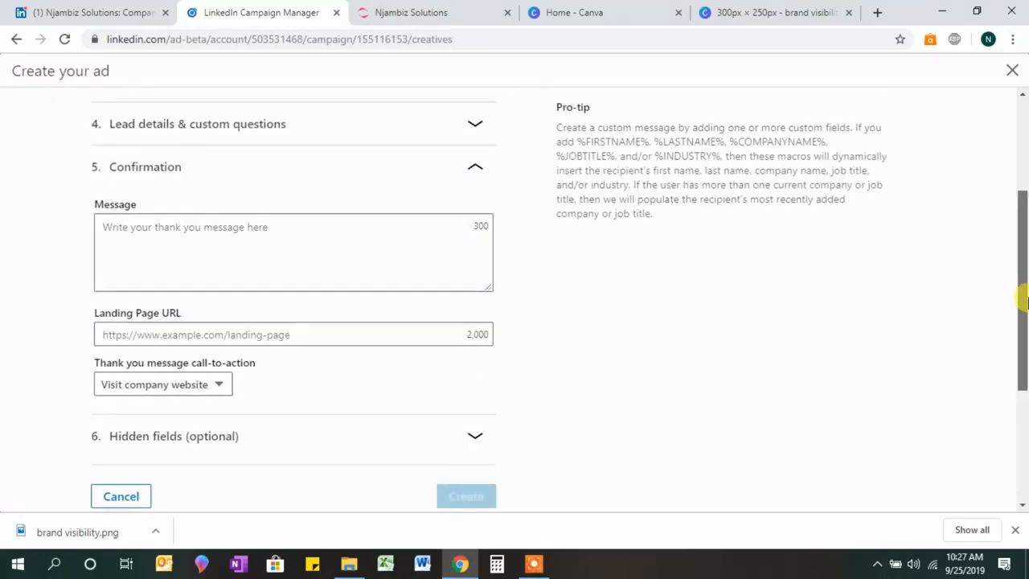
pyautogui.click(245, 250)
pyautogui.write('Tha')
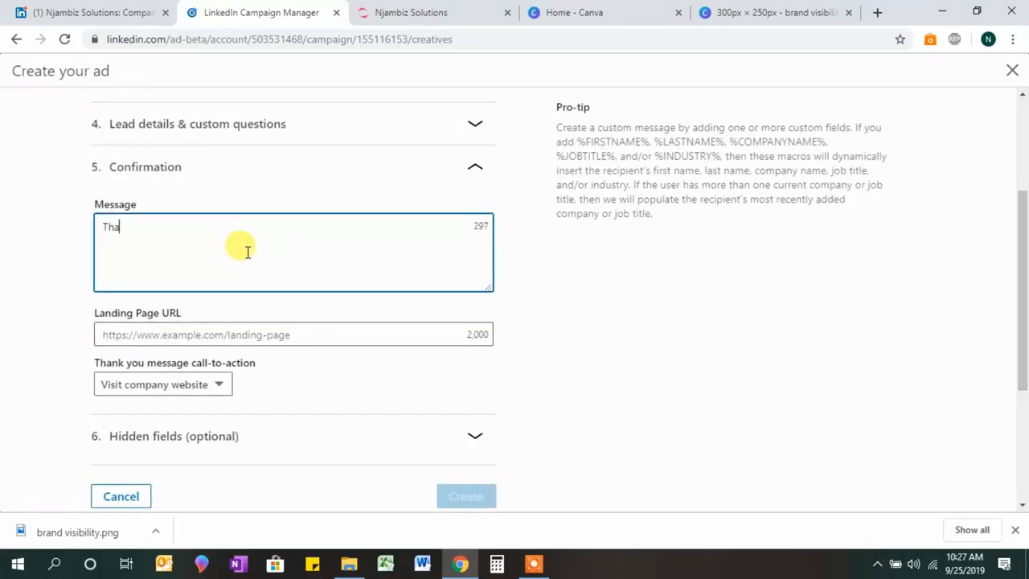
pyautogui.write('nk you for contacting us, we will get back to you as soon as possible.')
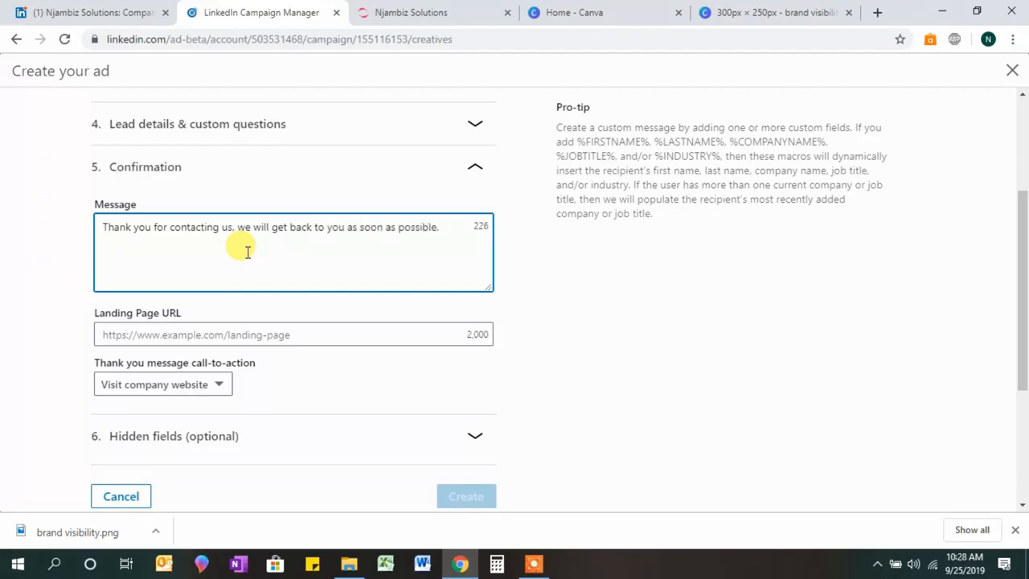
pyautogui.click(419, 336)
pyautogui.write('https://www.linkedin.com/company/njambizsolutions/')
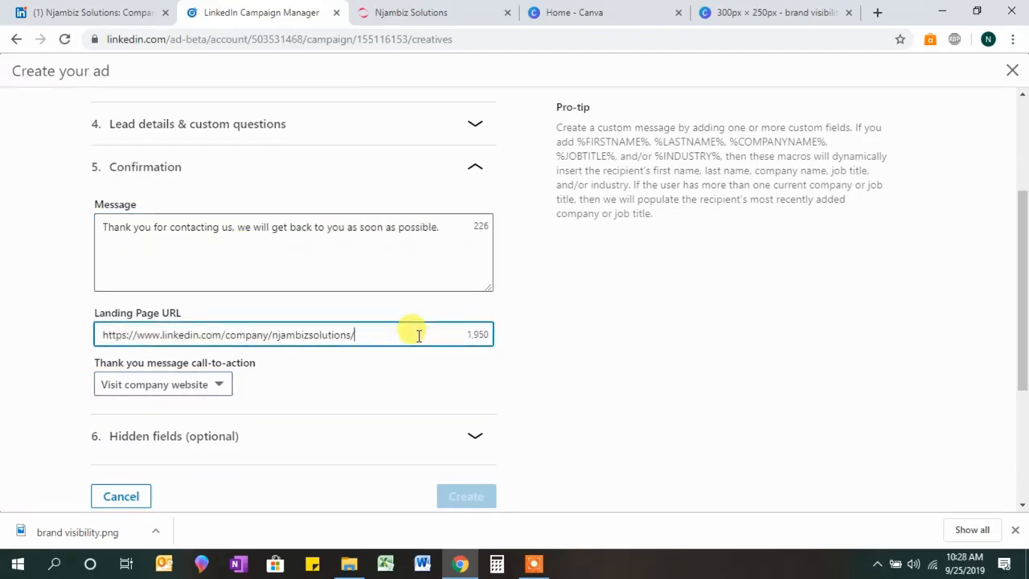
pyautogui.moveTo(419, 336); pyautogui.dragTo(2, 395)
pyautogui.write('http://njambiz.co.ke/')
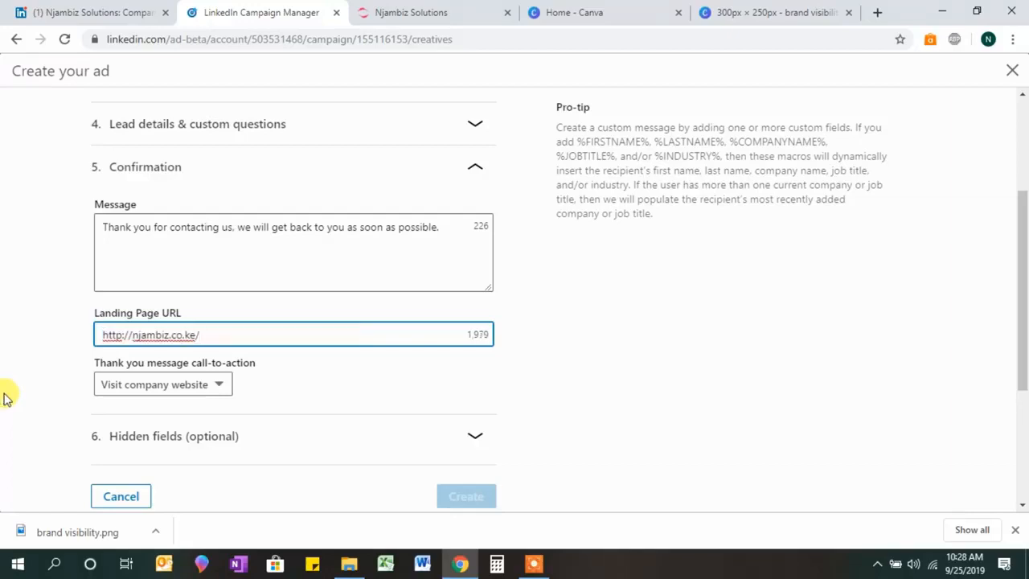
pyautogui.click(346, 392)
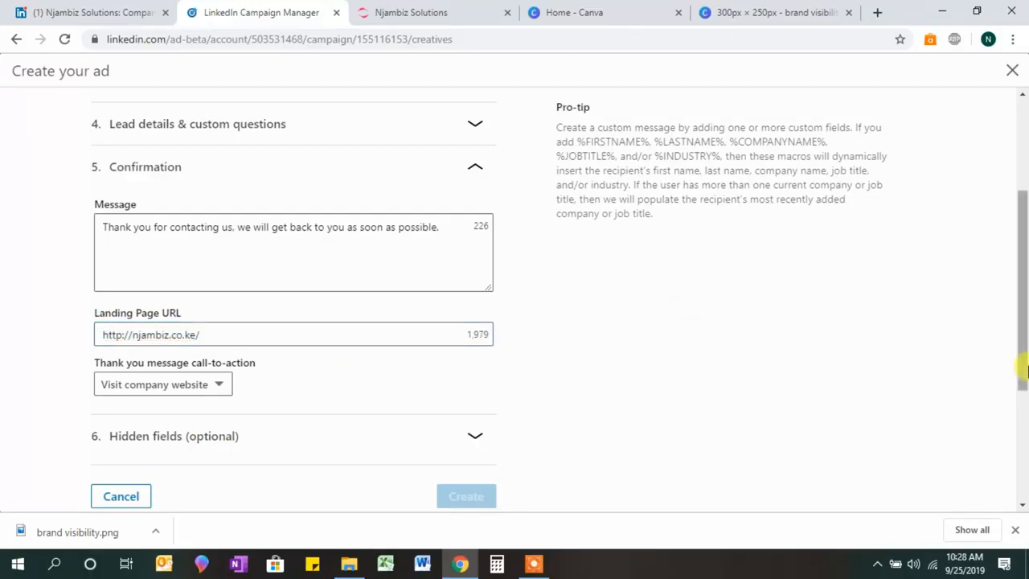
# Examine the optional hidden fields section of the lead form.
pyautogui.moveTo(1022, 346); pyautogui.dragTo(1023, 414)
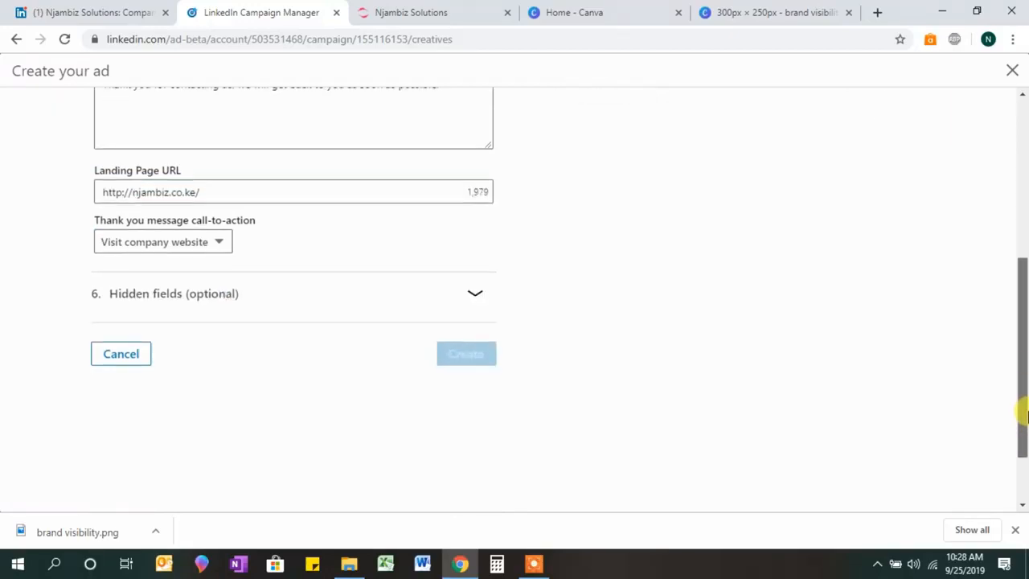
pyautogui.click(468, 299)
pyautogui.scroll(-3, 465, 297)
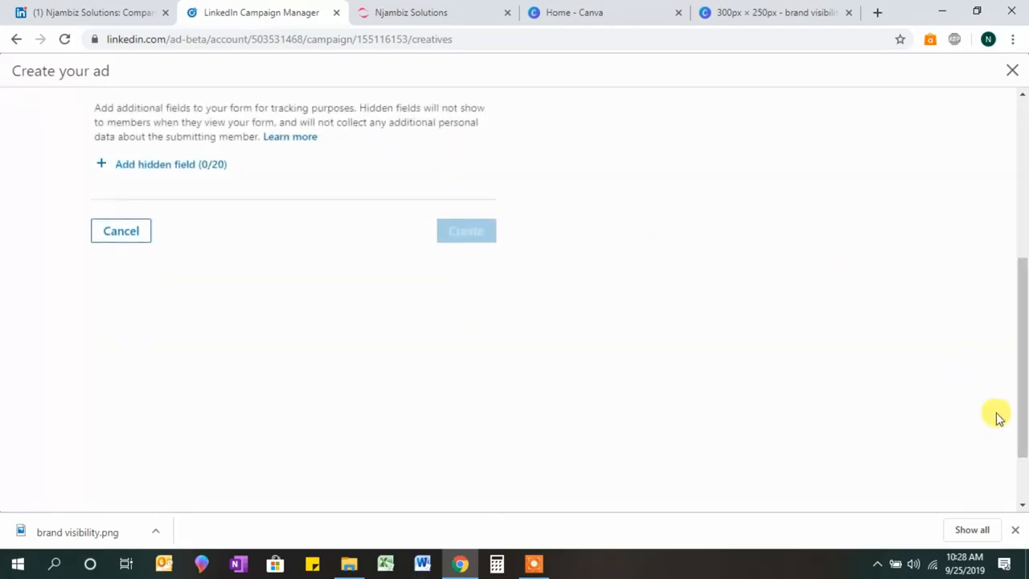
pyautogui.moveTo(1026, 376); pyautogui.dragTo(1026, 243)
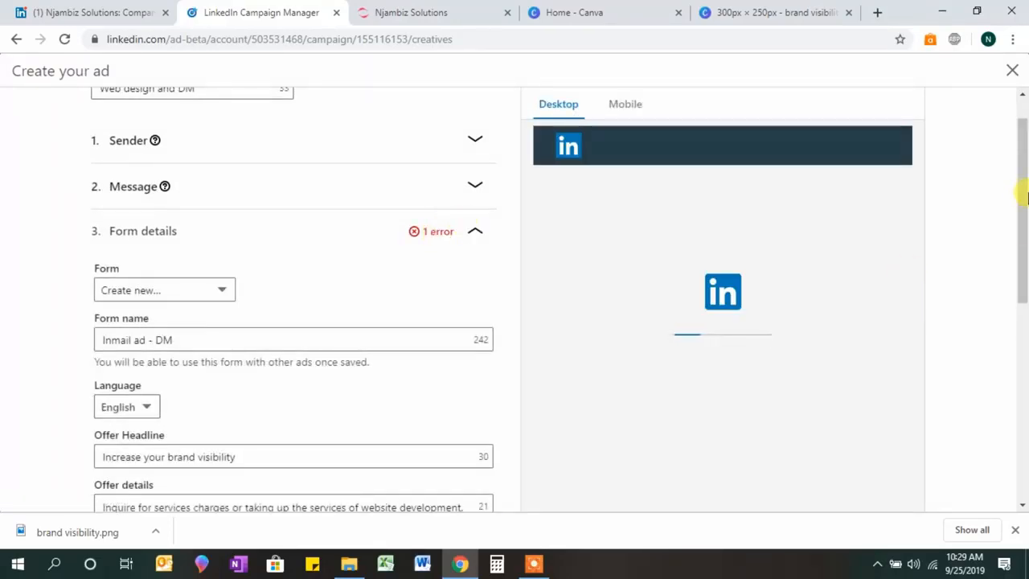
pyautogui.moveTo(1023, 197); pyautogui.dragTo(1026, 275)
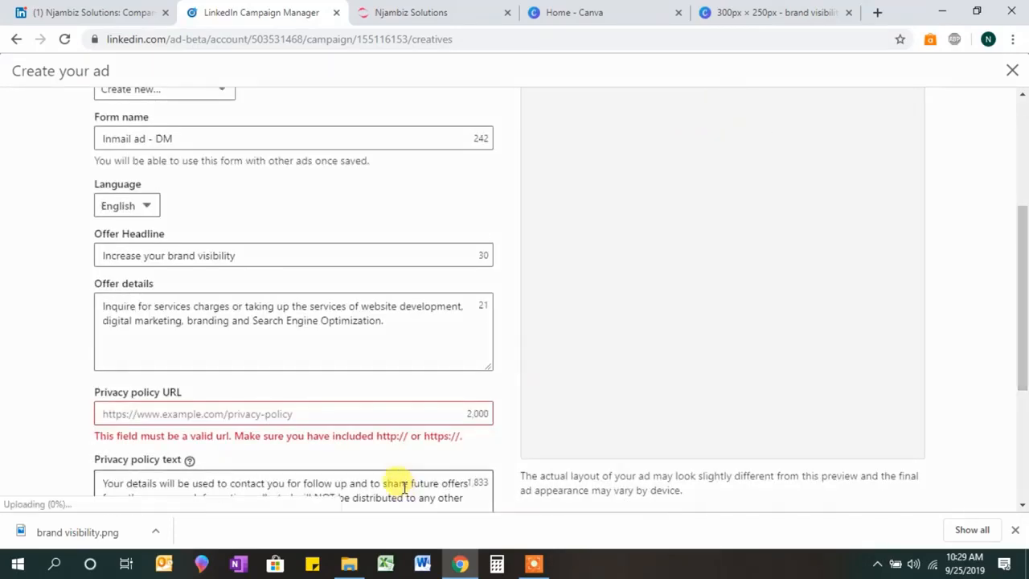
pyautogui.click(345, 415)
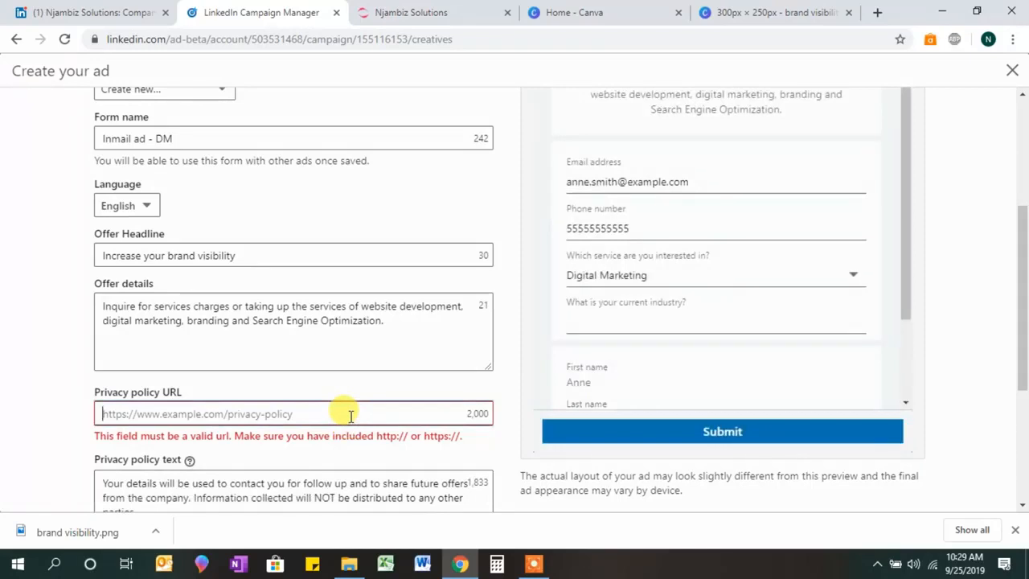
pyautogui.write('http://njambiz.co.ke/')
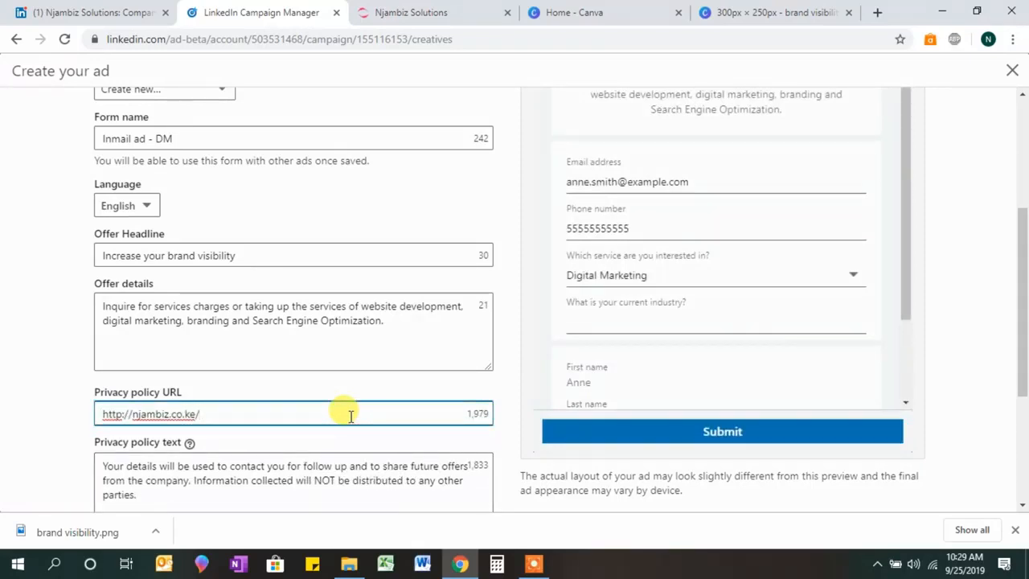
pyautogui.click(32, 402)
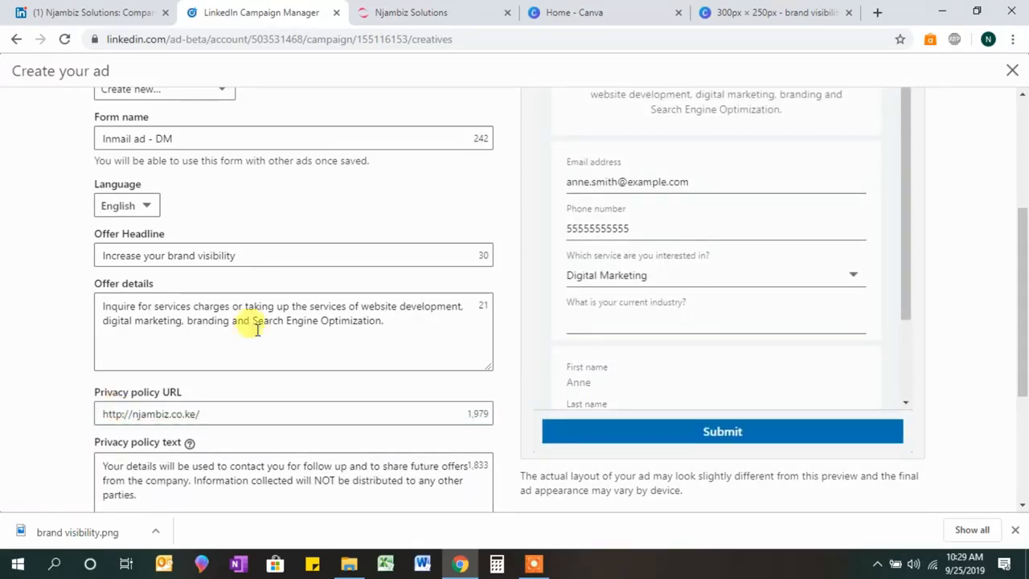
# Review the lead details, custom questions and confirmation sections, and create the ad.
pyautogui.moveTo(1027, 261); pyautogui.dragTo(1027, 376)
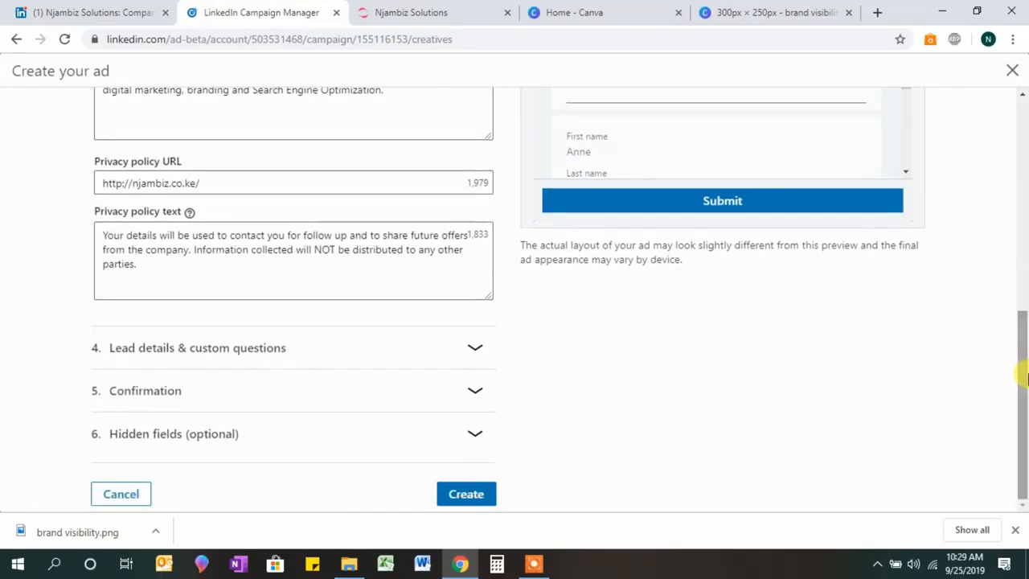
pyautogui.click(458, 362)
pyautogui.scroll(-1, 460, 361)
pyautogui.moveTo(1027, 318); pyautogui.dragTo(1026, 462)
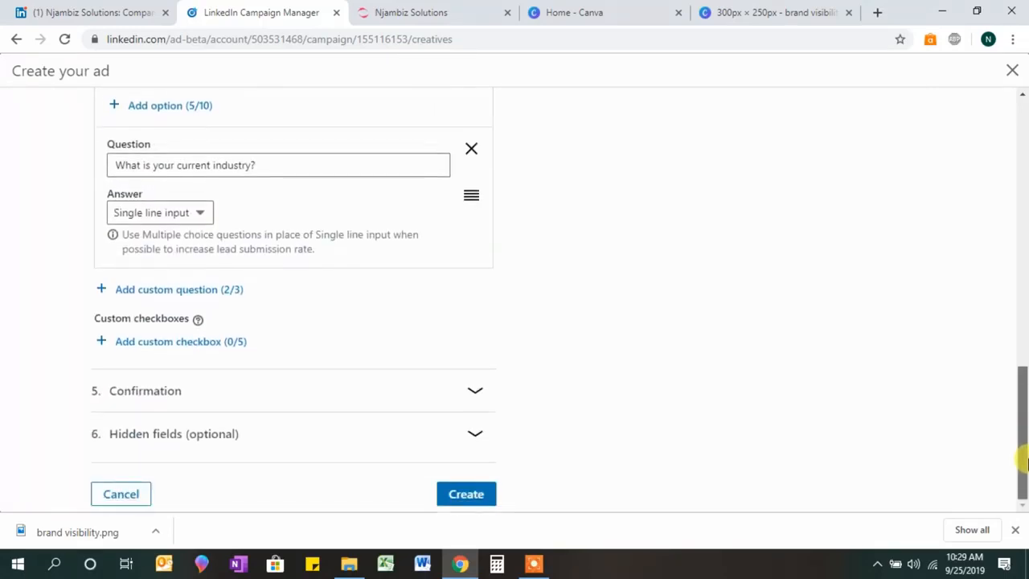
pyautogui.click(349, 392)
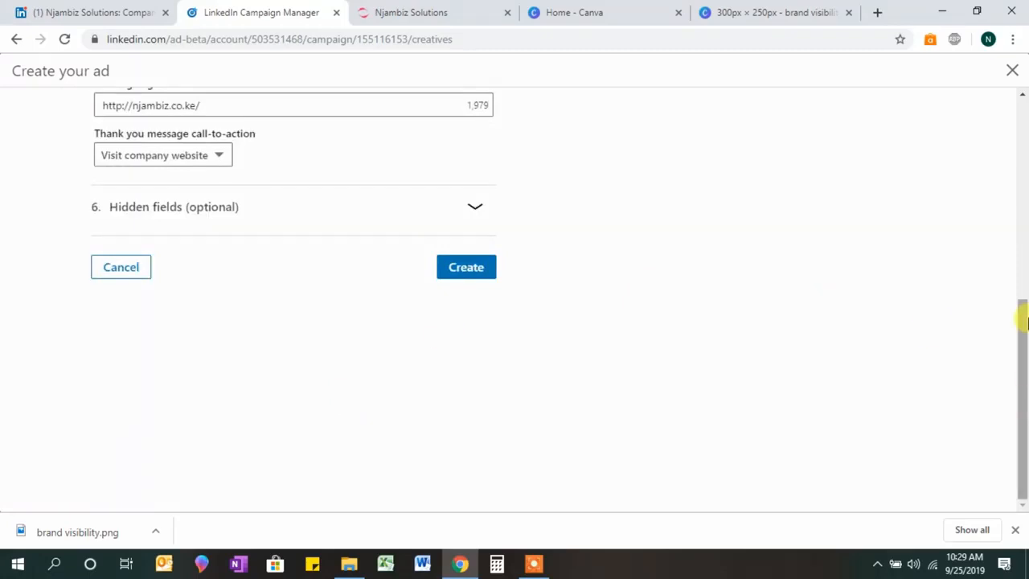
pyautogui.moveTo(1026, 317); pyautogui.dragTo(1026, 238)
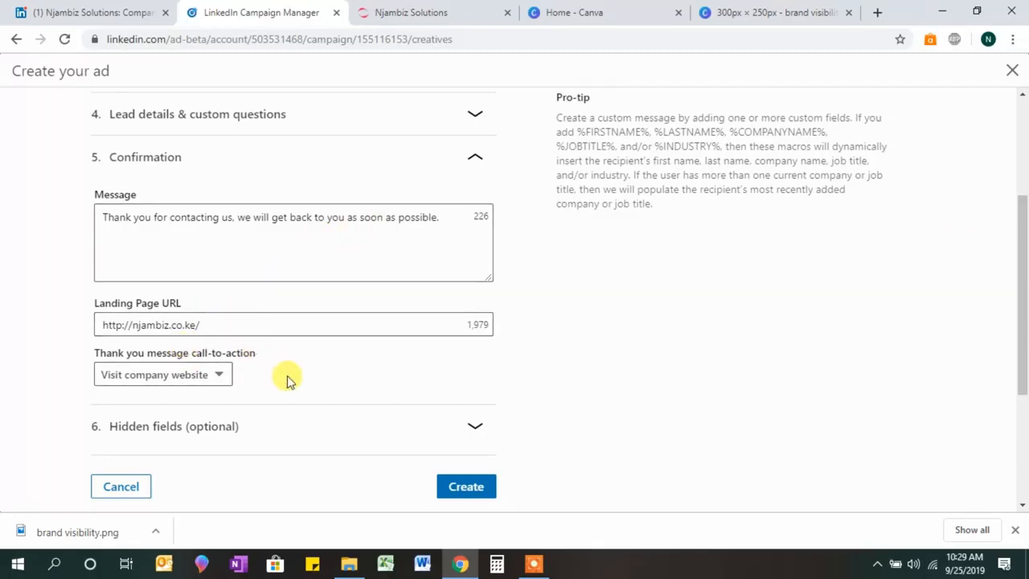
pyautogui.click(473, 491)
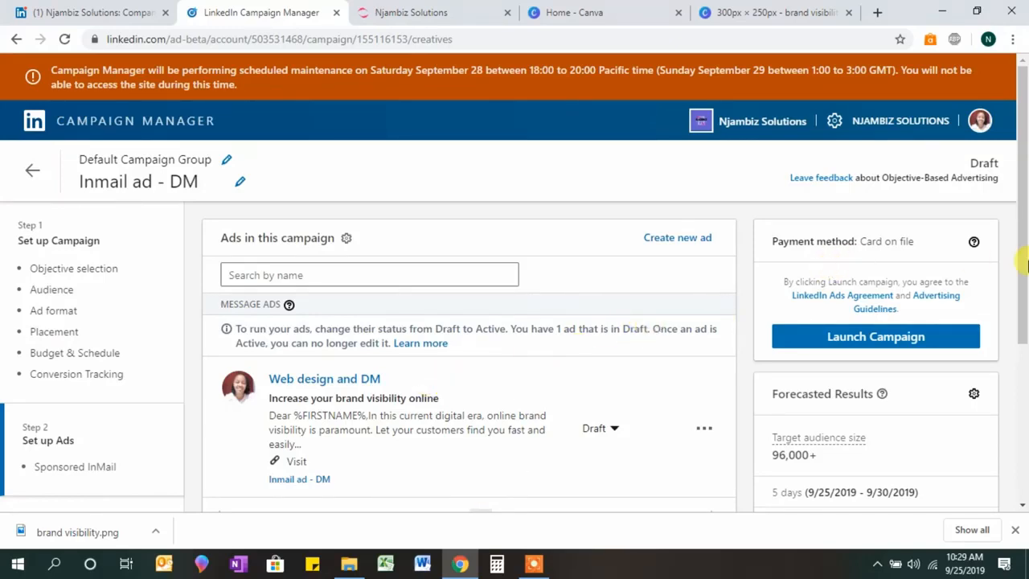
# Launch the "Inmail ad - DM" campaign and go to the account overview.
pyautogui.scroll(-1, 1026, 265)
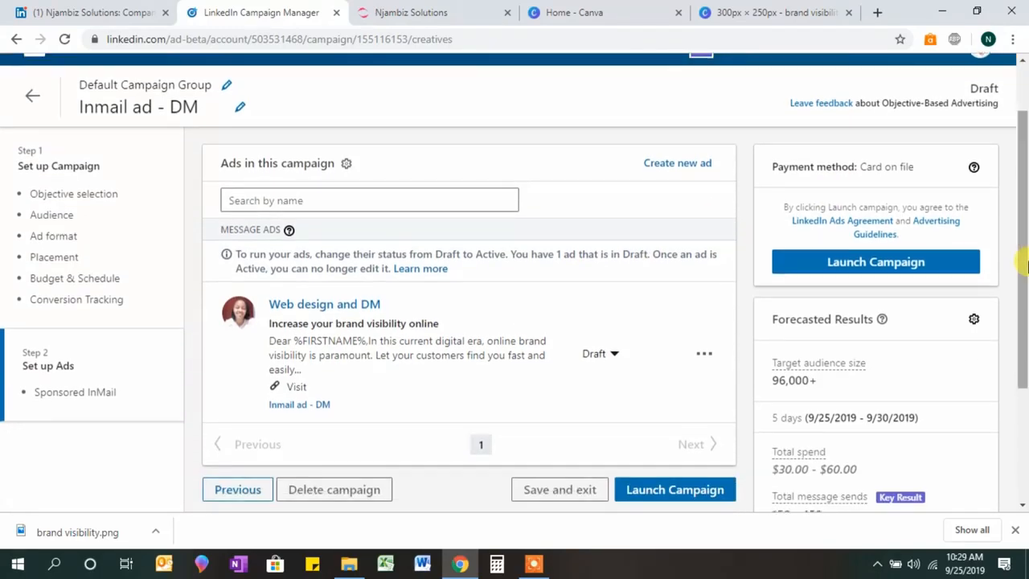
pyautogui.moveTo(1027, 264); pyautogui.dragTo(1028, 289)
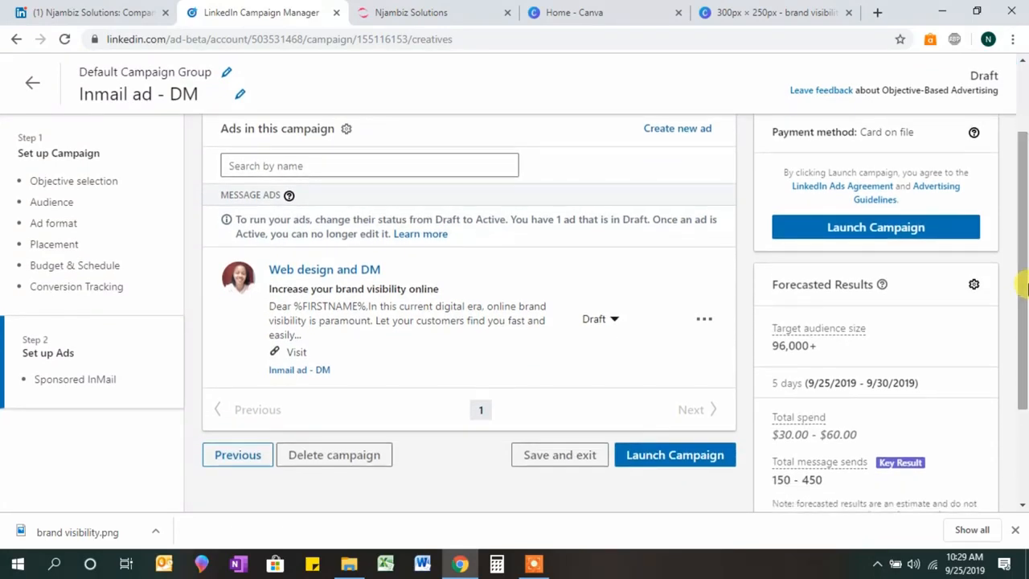
pyautogui.click(678, 455)
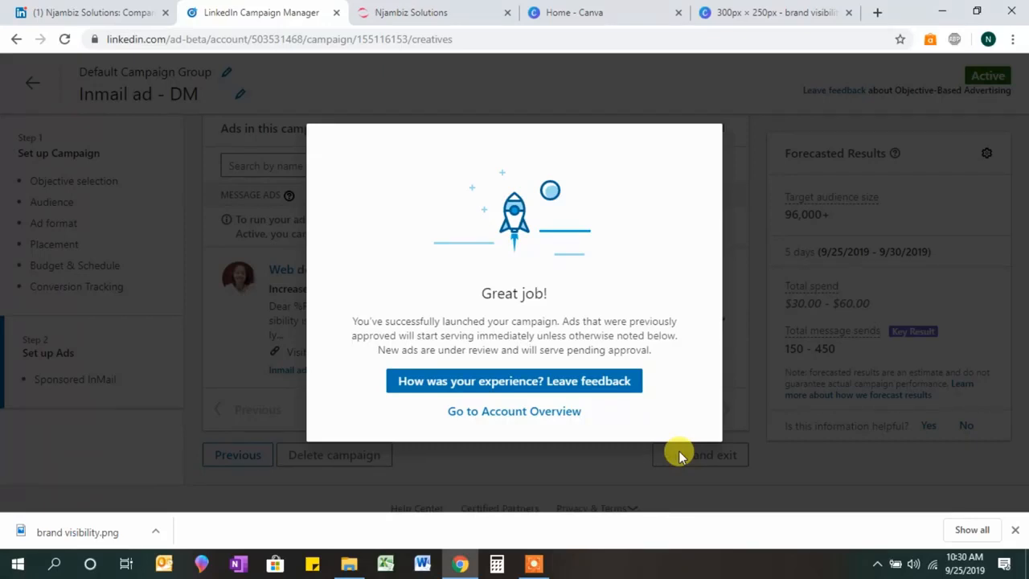
pyautogui.click(531, 413)
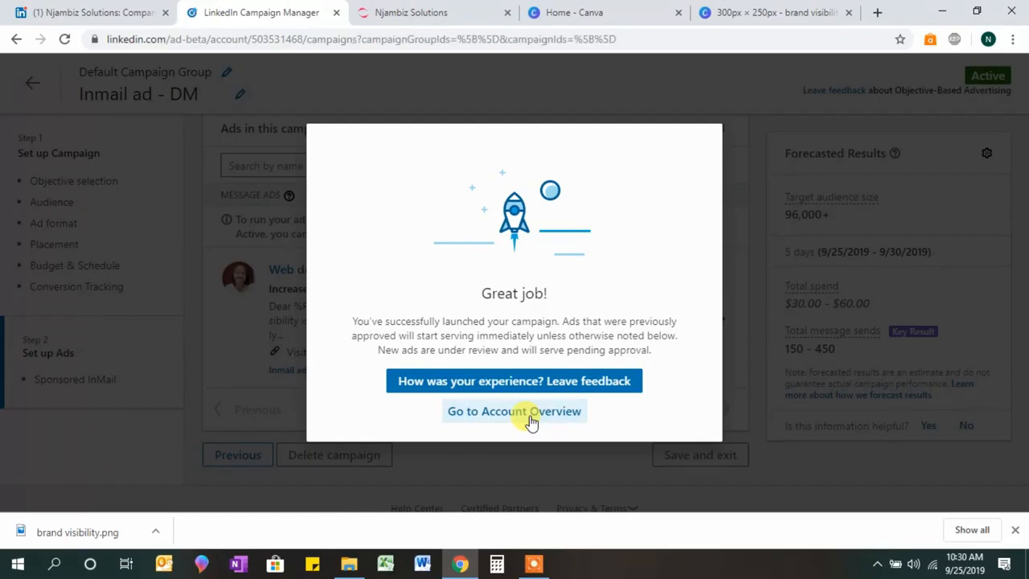